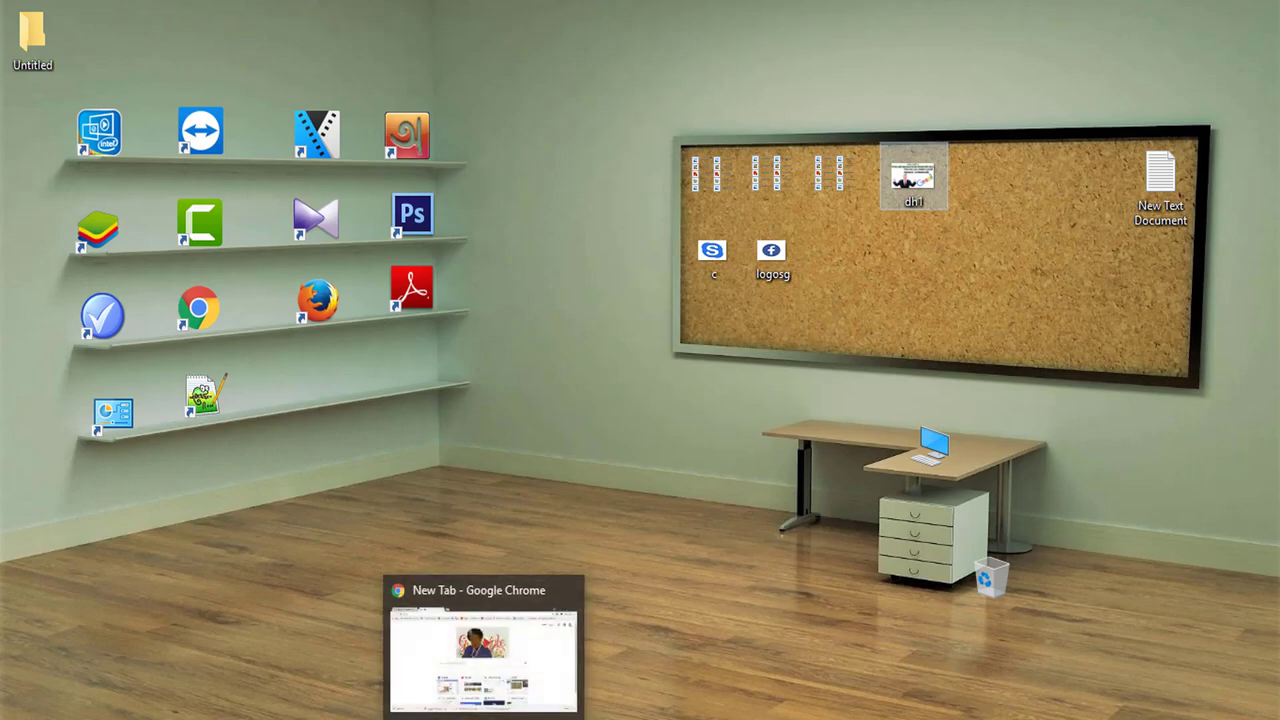
Switch to Chrome, open the Gmail inbox in the new tab and go to the Gmail settings
left_click(483, 650)
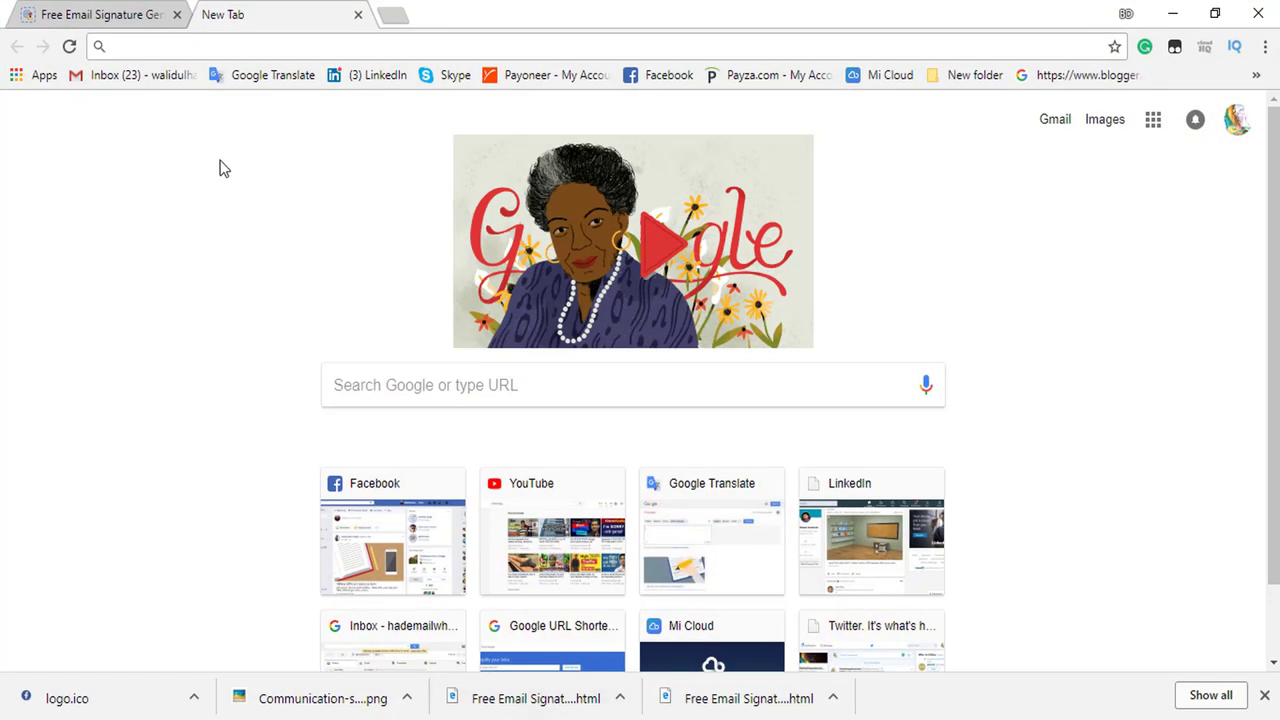
left_click(108, 84)
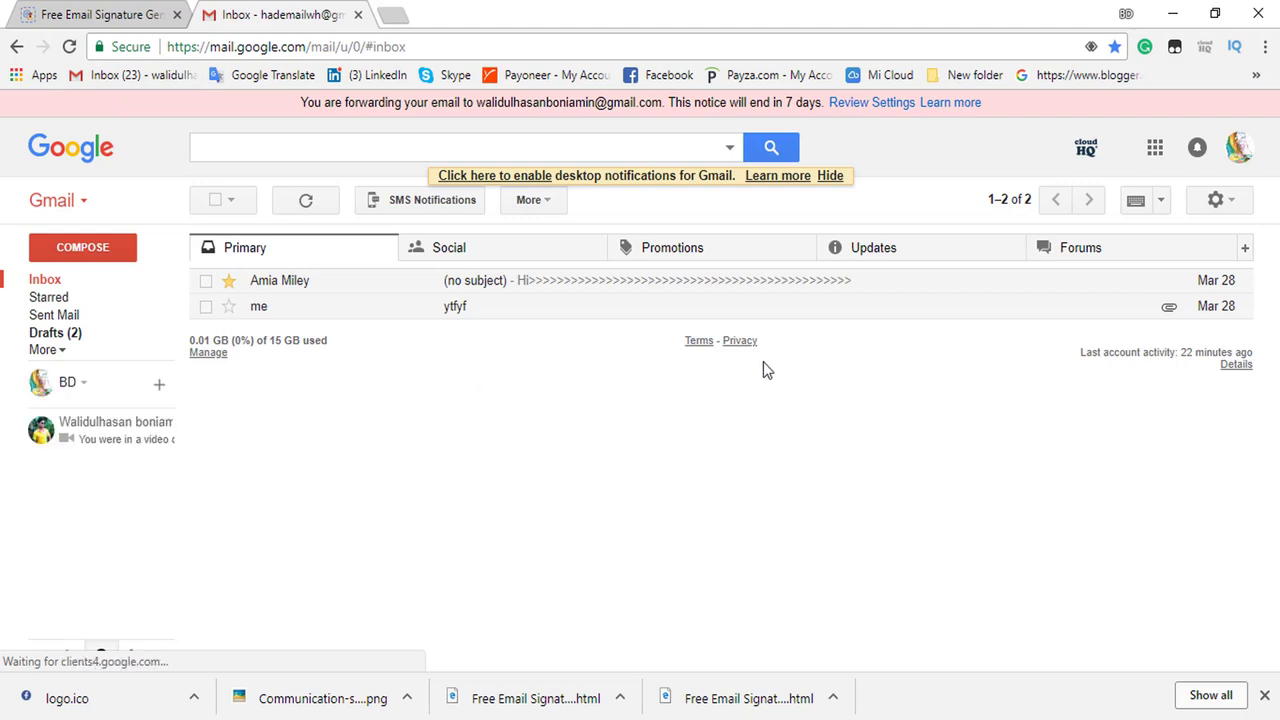
left_click(1228, 201)
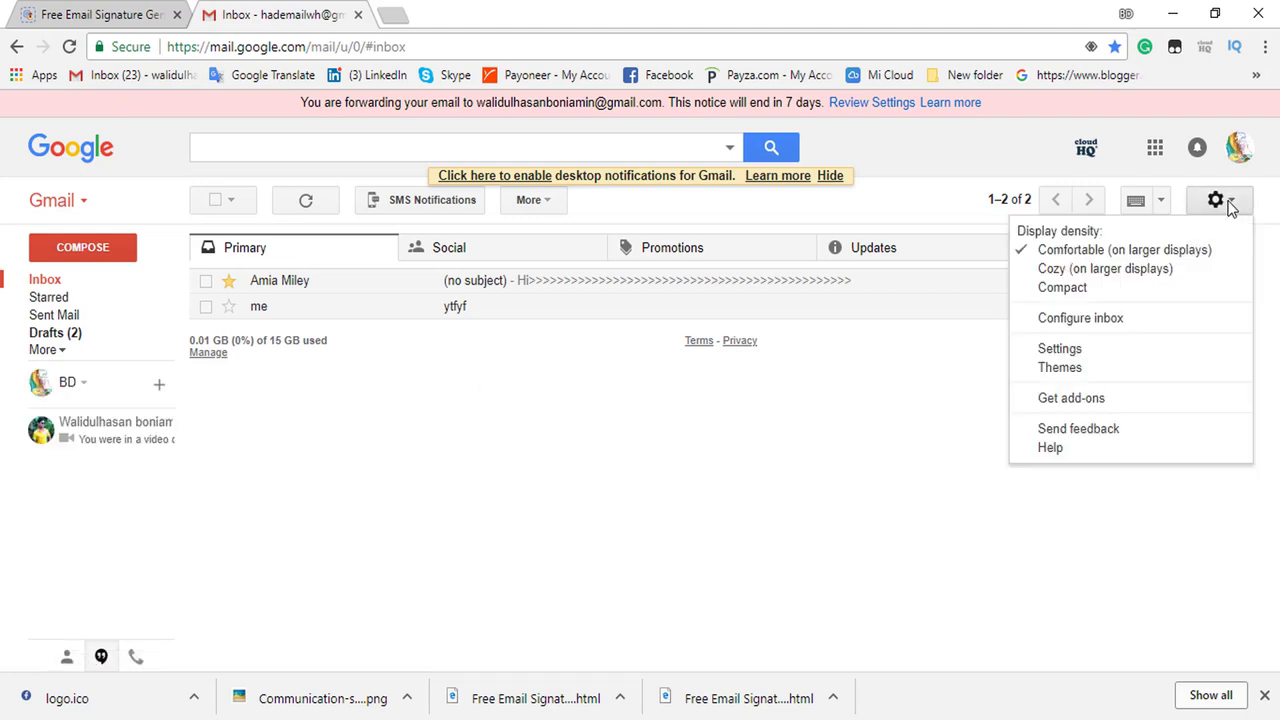
left_click(1054, 356)
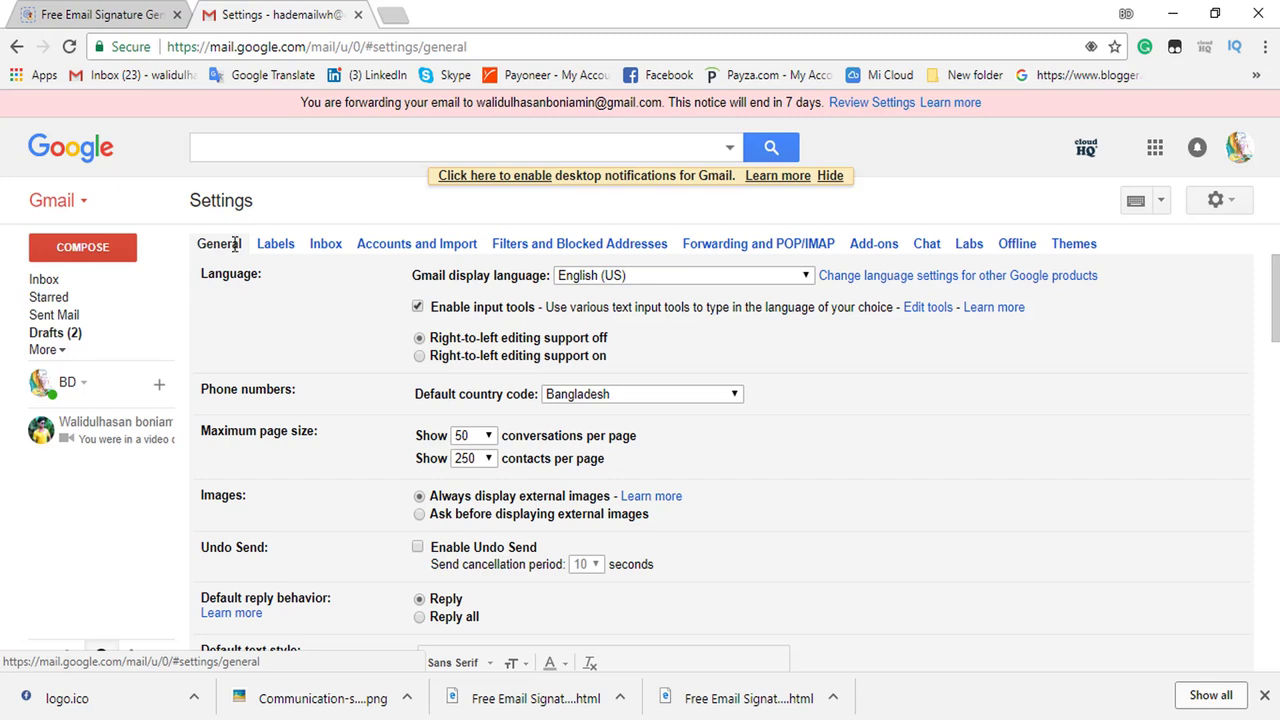
Place the cursor in the empty signature box of the General settings and start inserting an image
scroll(474, 392, "down", 4)
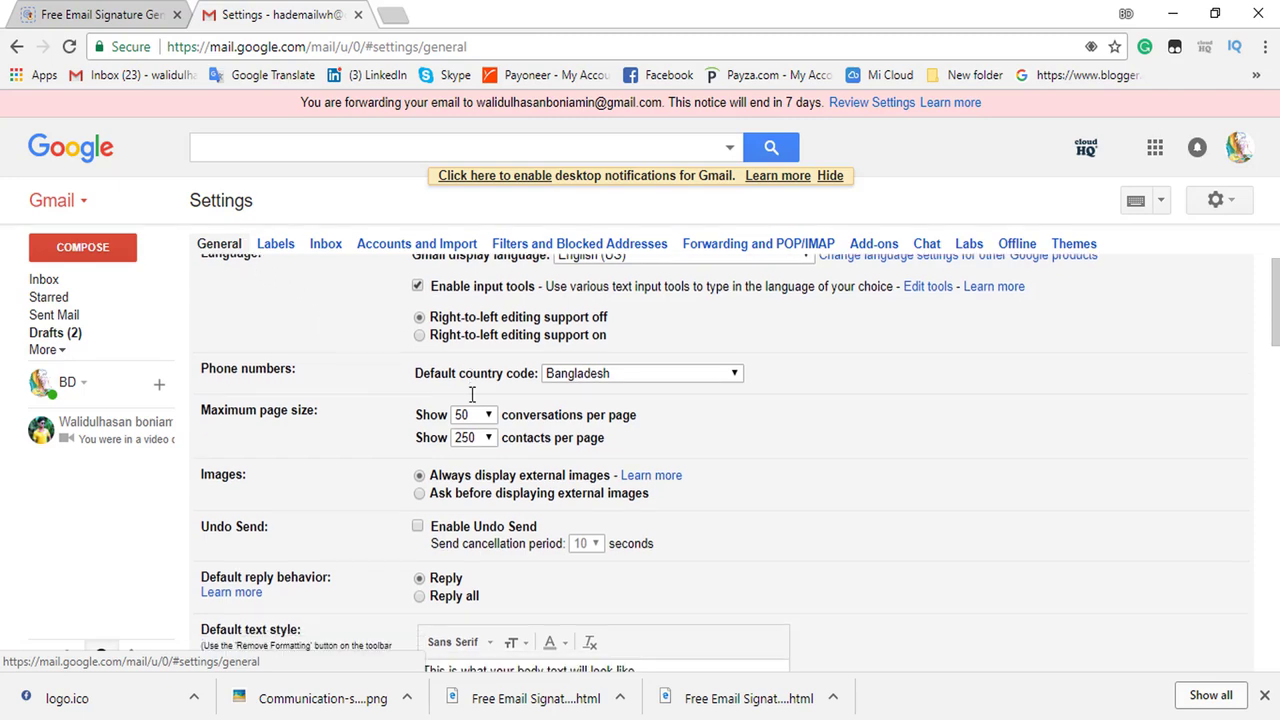
scroll(474, 392, "down", 6)
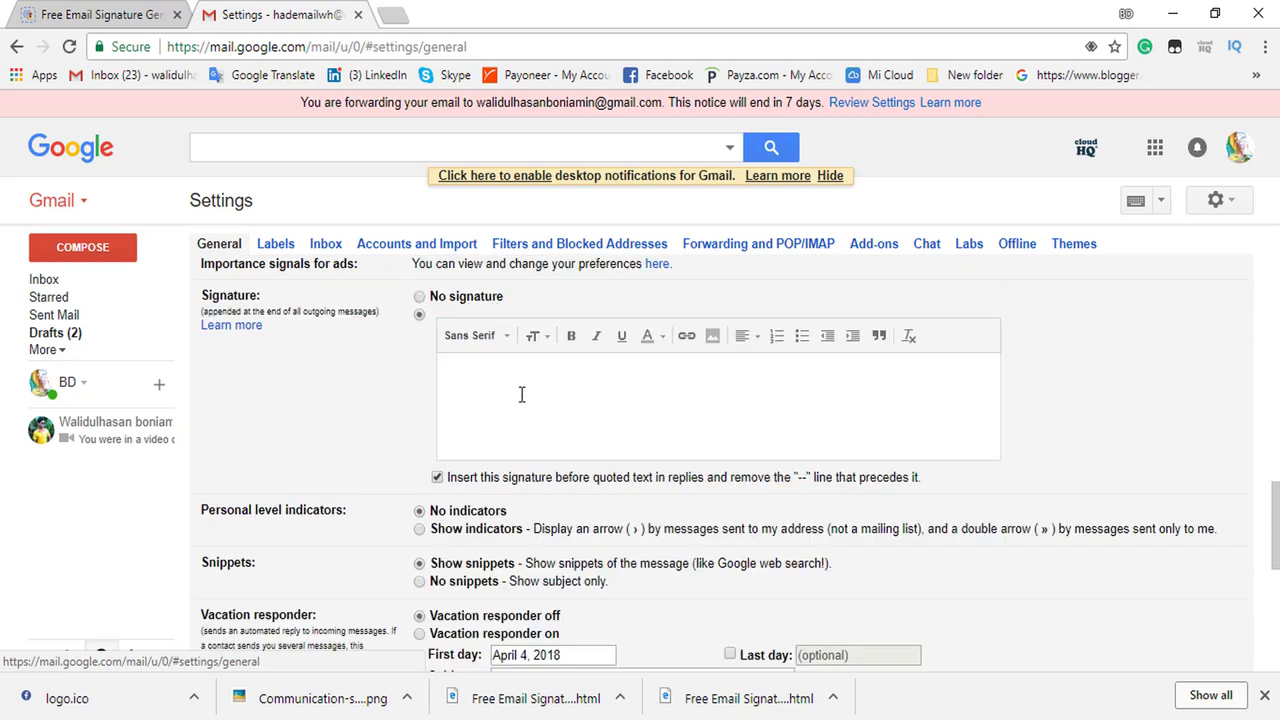
left_click(460, 379)
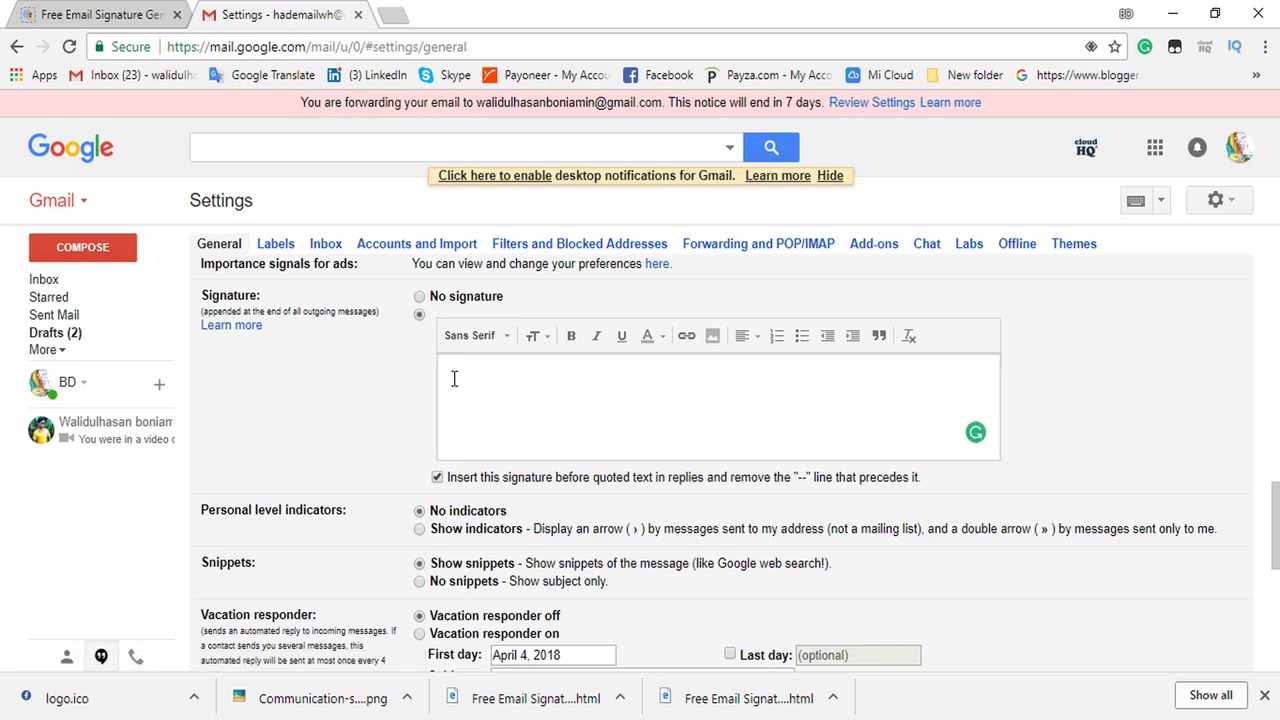
left_click(713, 338)
left_click(713, 338)
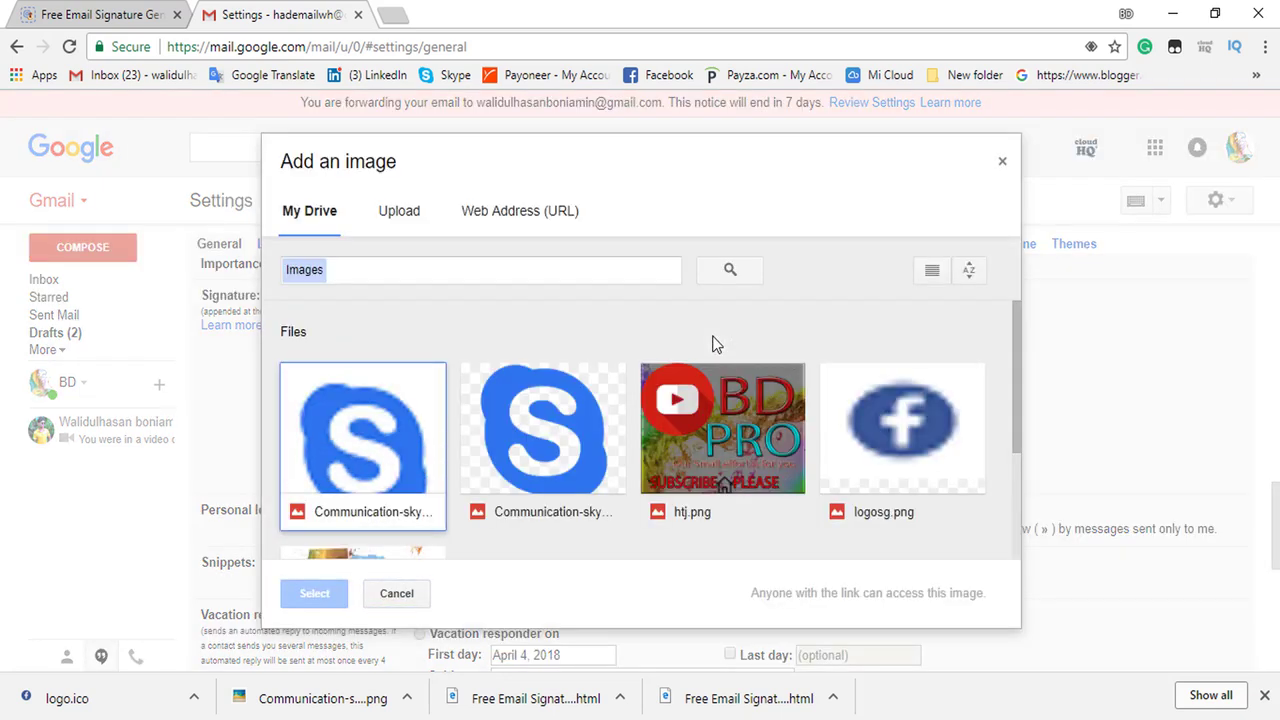
Upload the picture Untitled-1 from the folder on the computer's Desktop and insert it into the signature
scroll(507, 467, "down", 3)
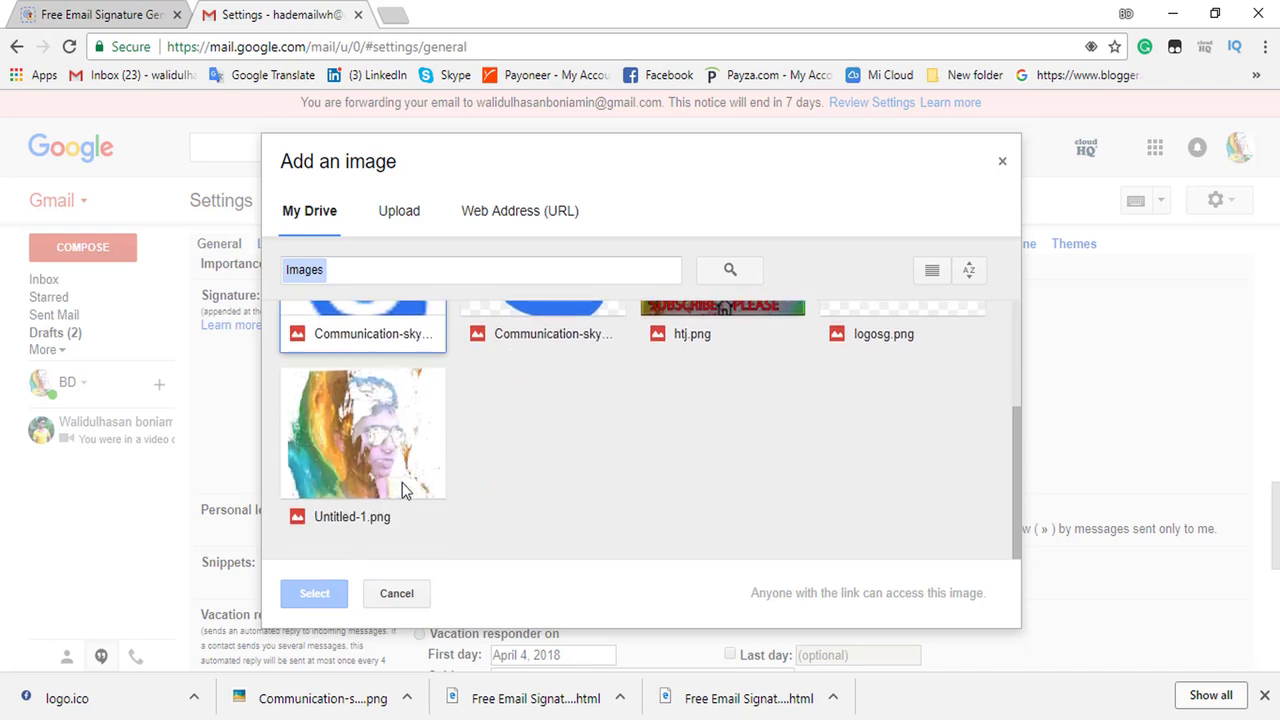
left_click(372, 445)
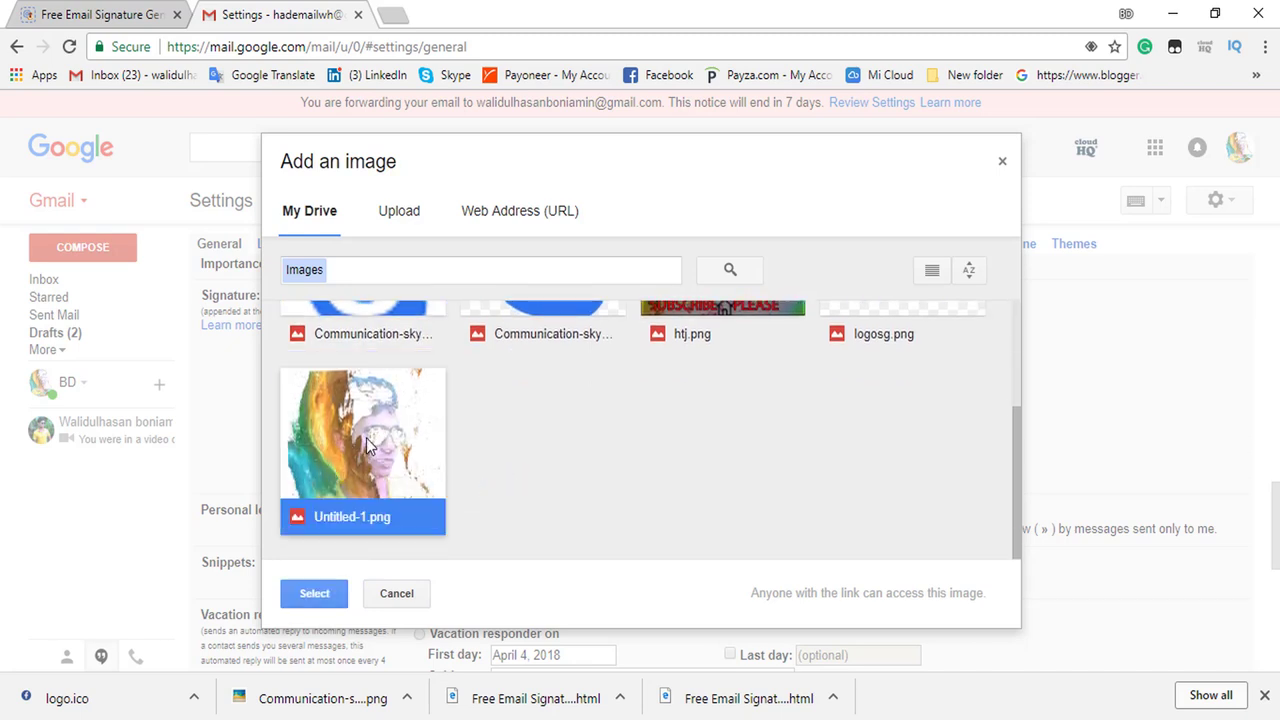
left_click(399, 216)
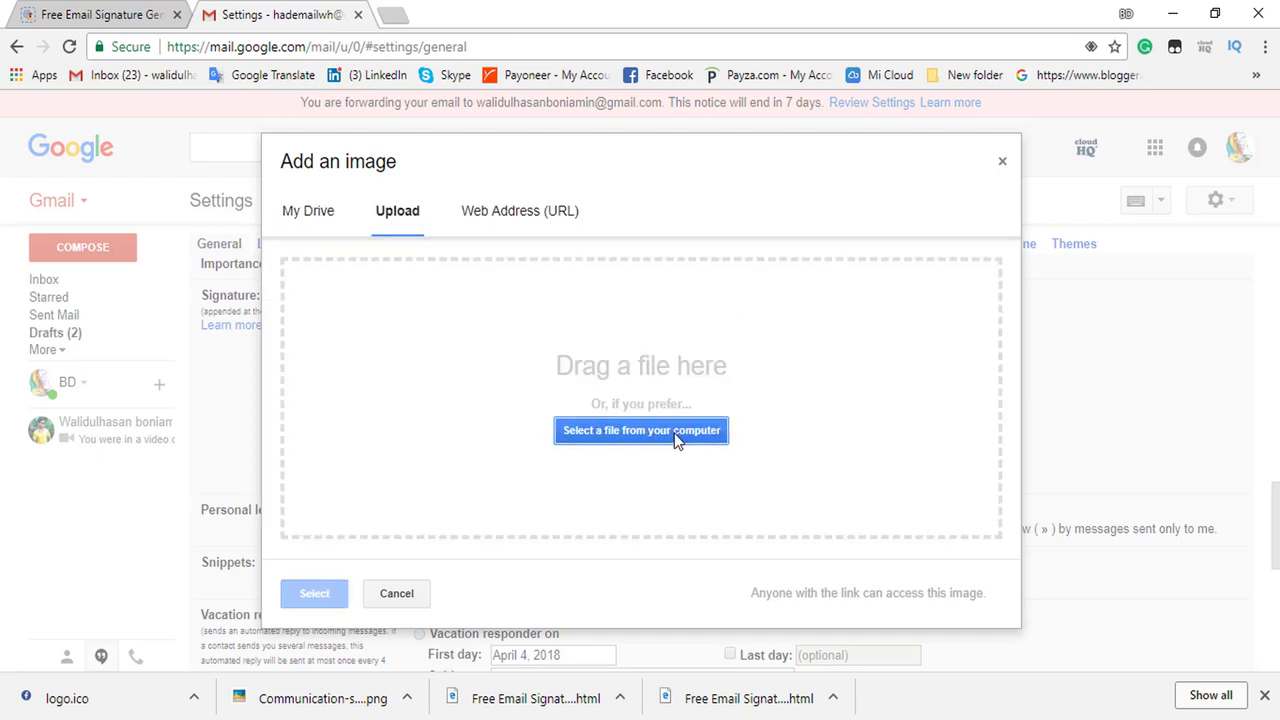
left_click(614, 431)
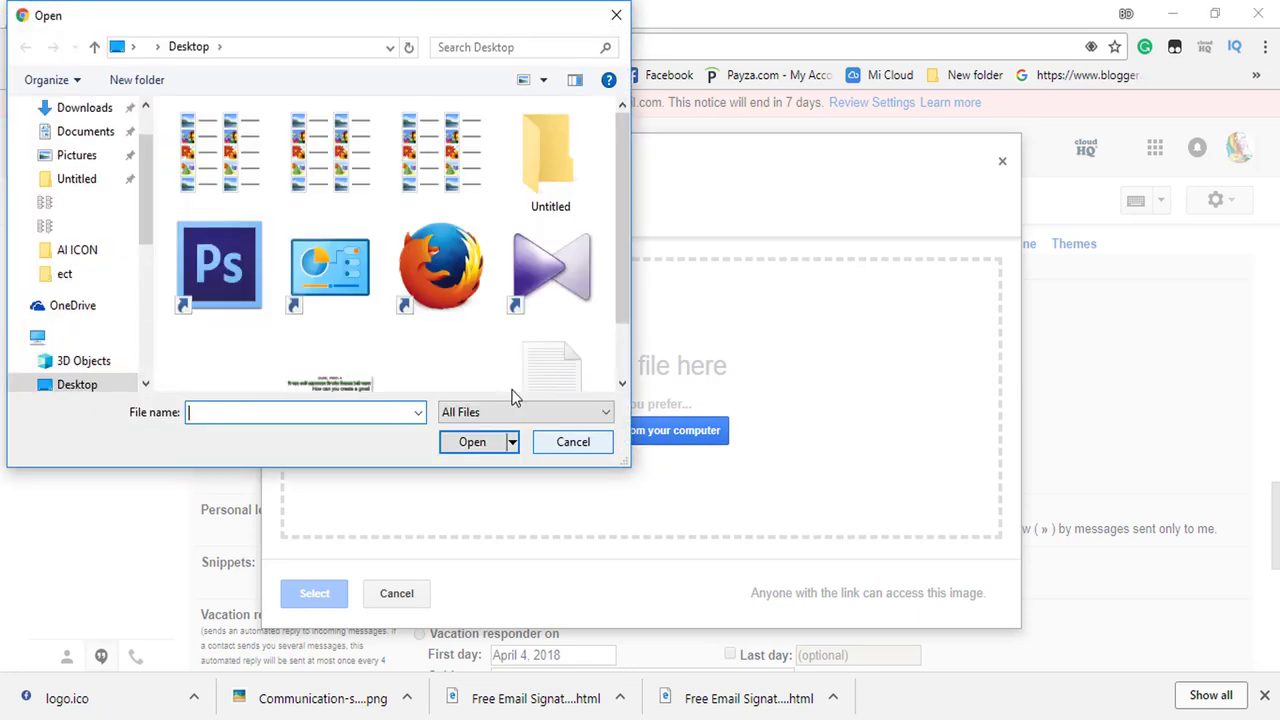
double_click(258, 160)
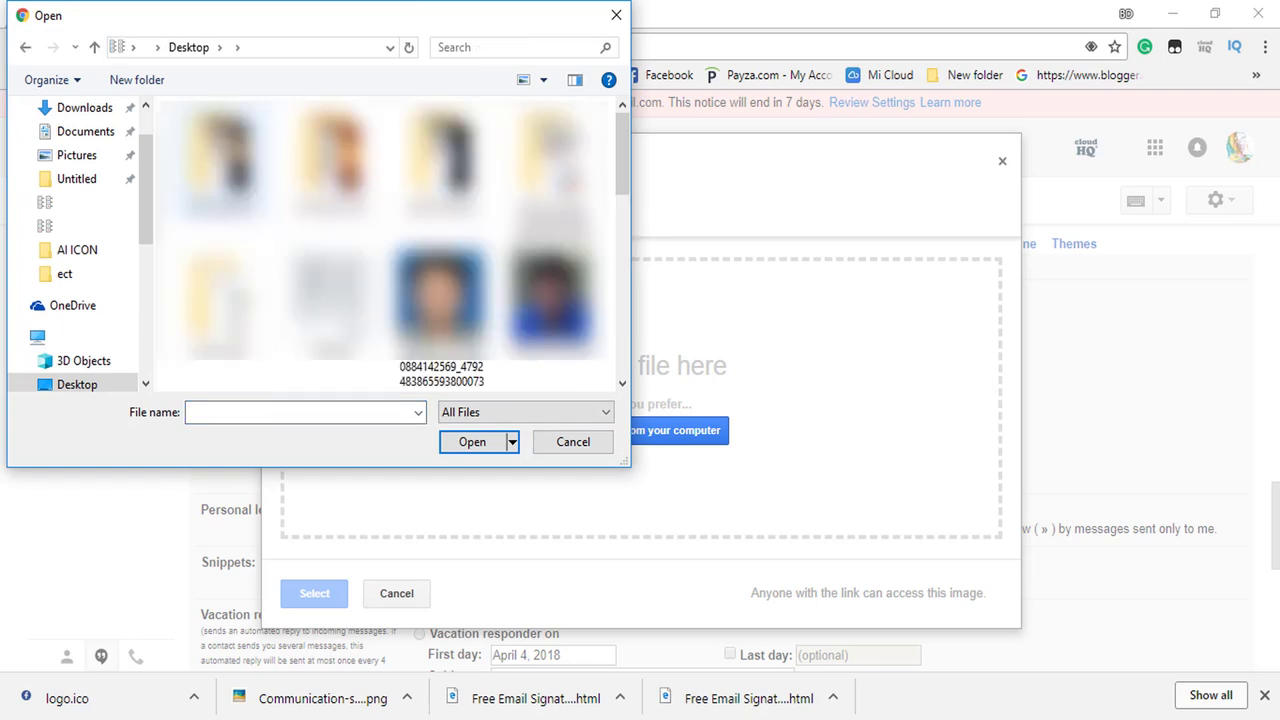
scroll(257, 318, "down", 5)
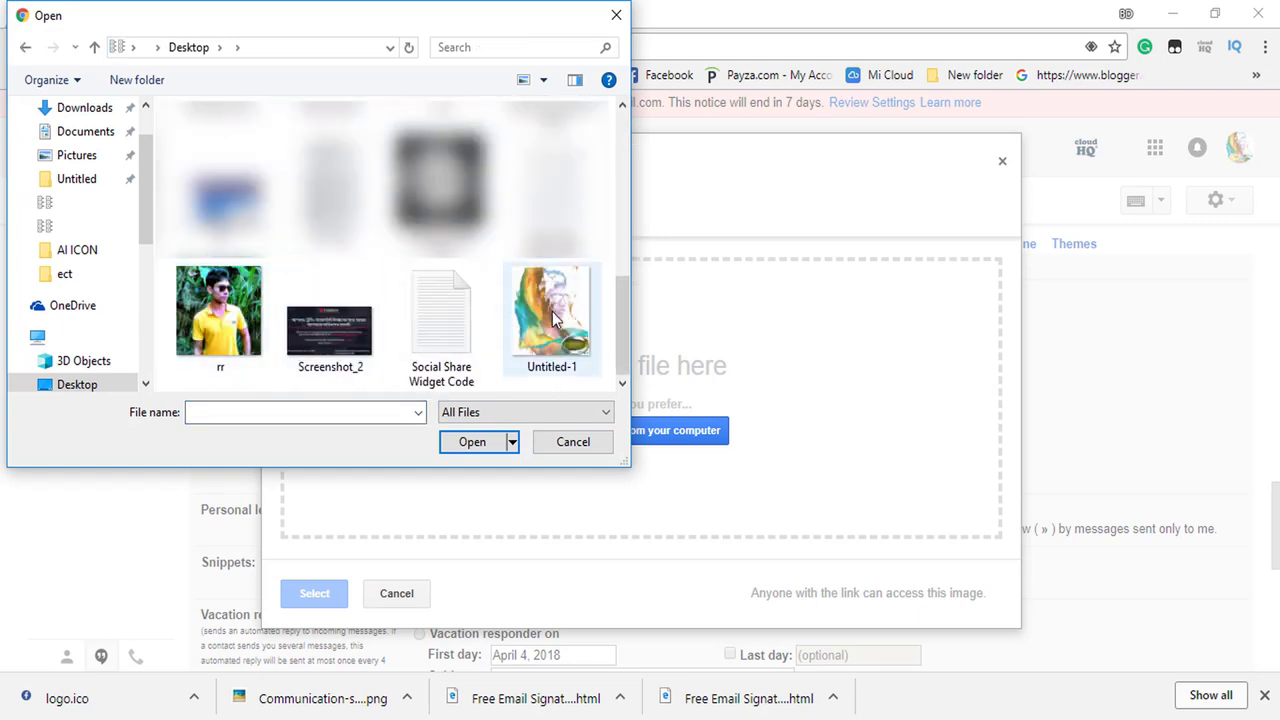
left_click(545, 318)
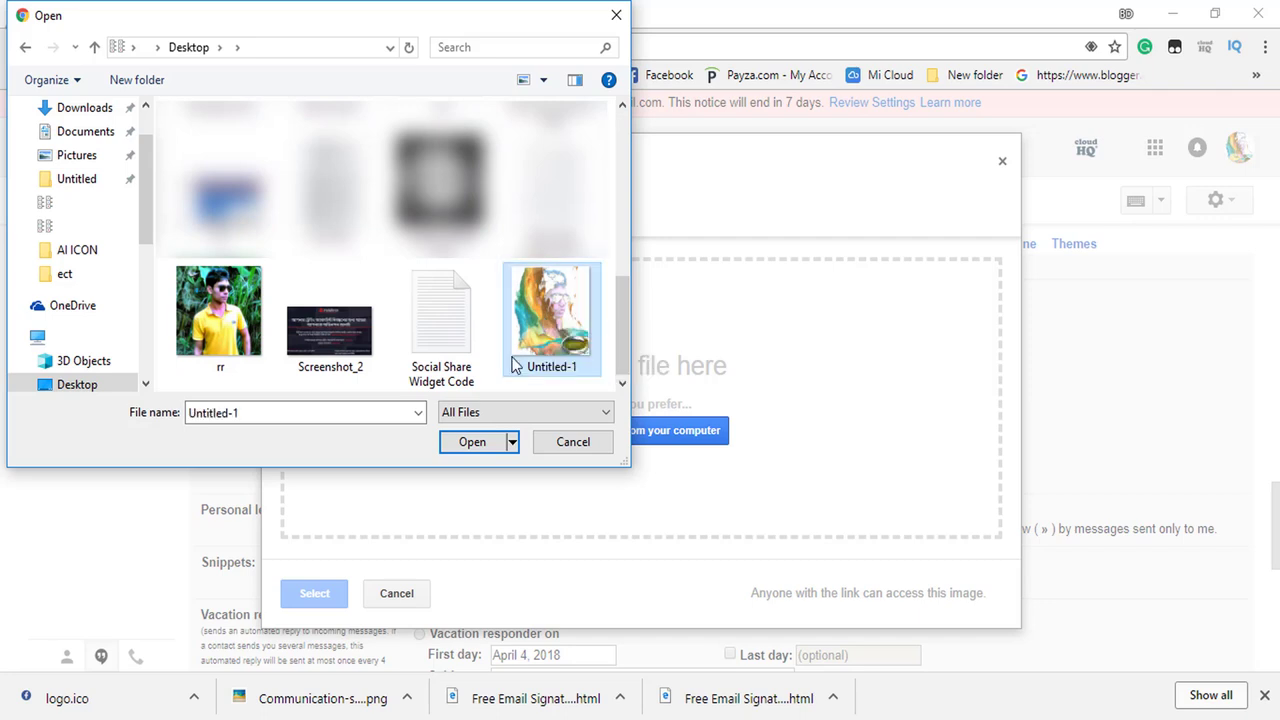
left_click(472, 442)
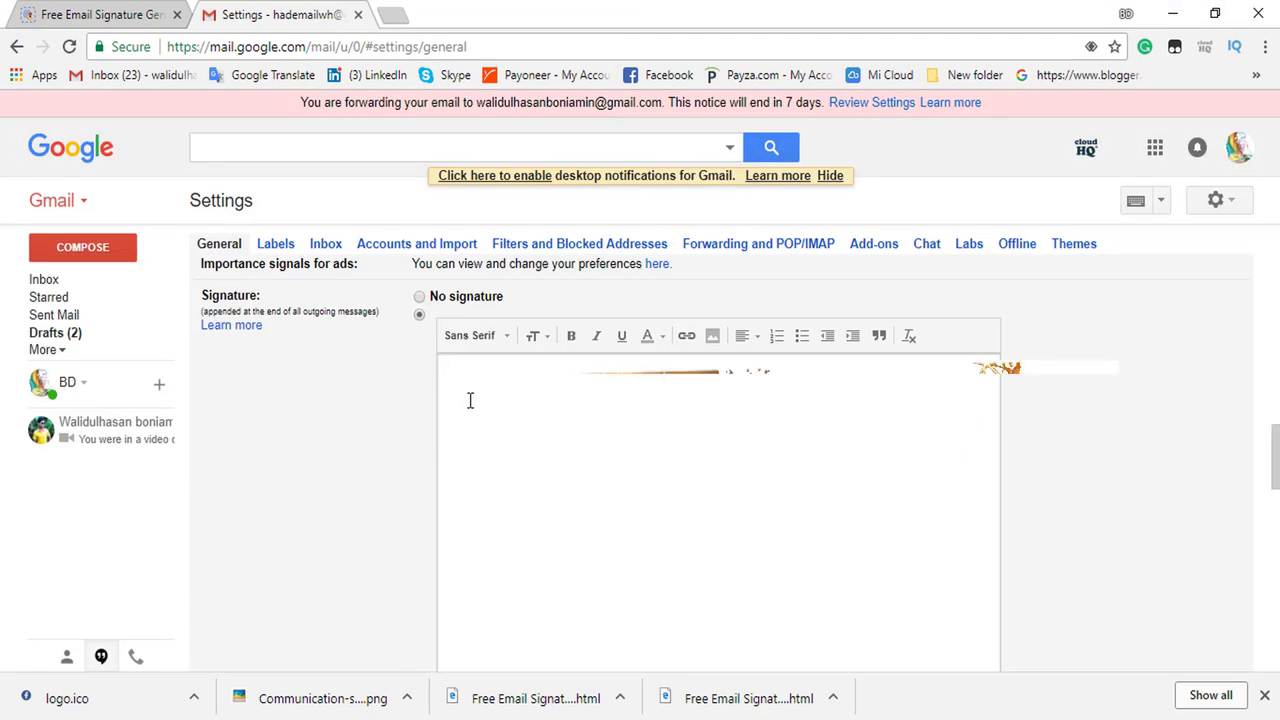
Set the inserted signature picture to the Small size
scroll(657, 462, "down", 3)
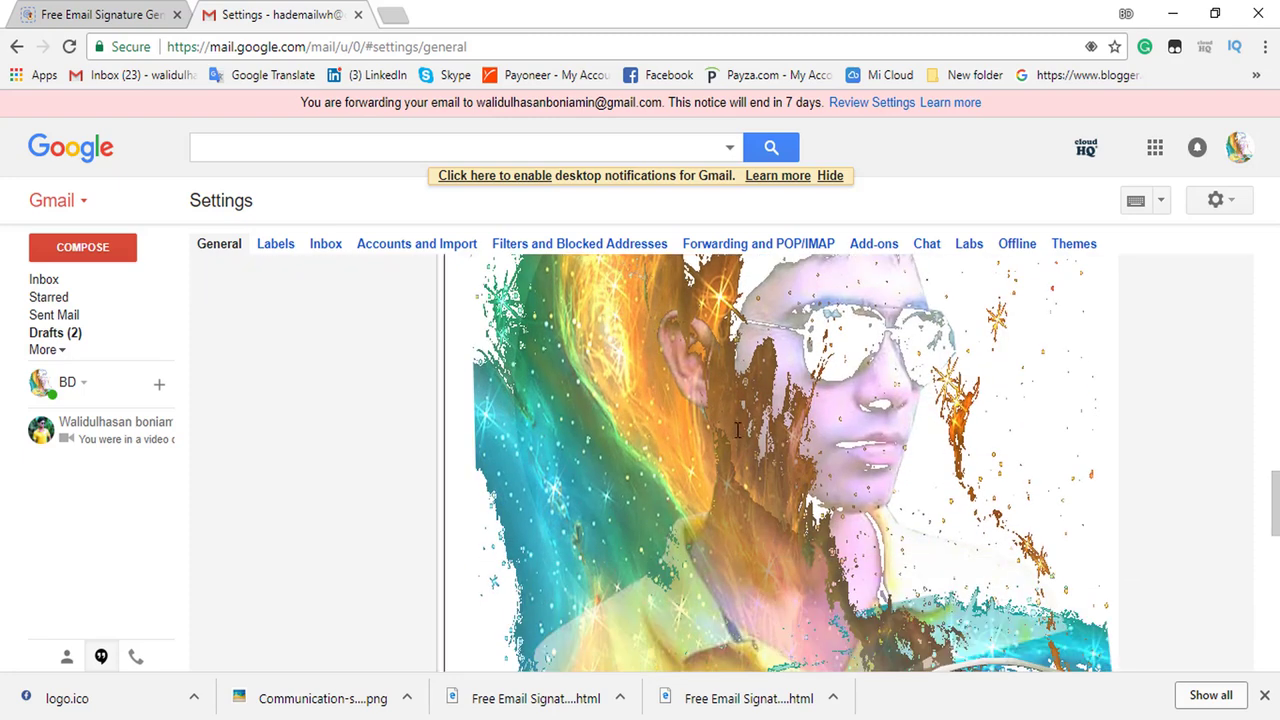
left_click(820, 439)
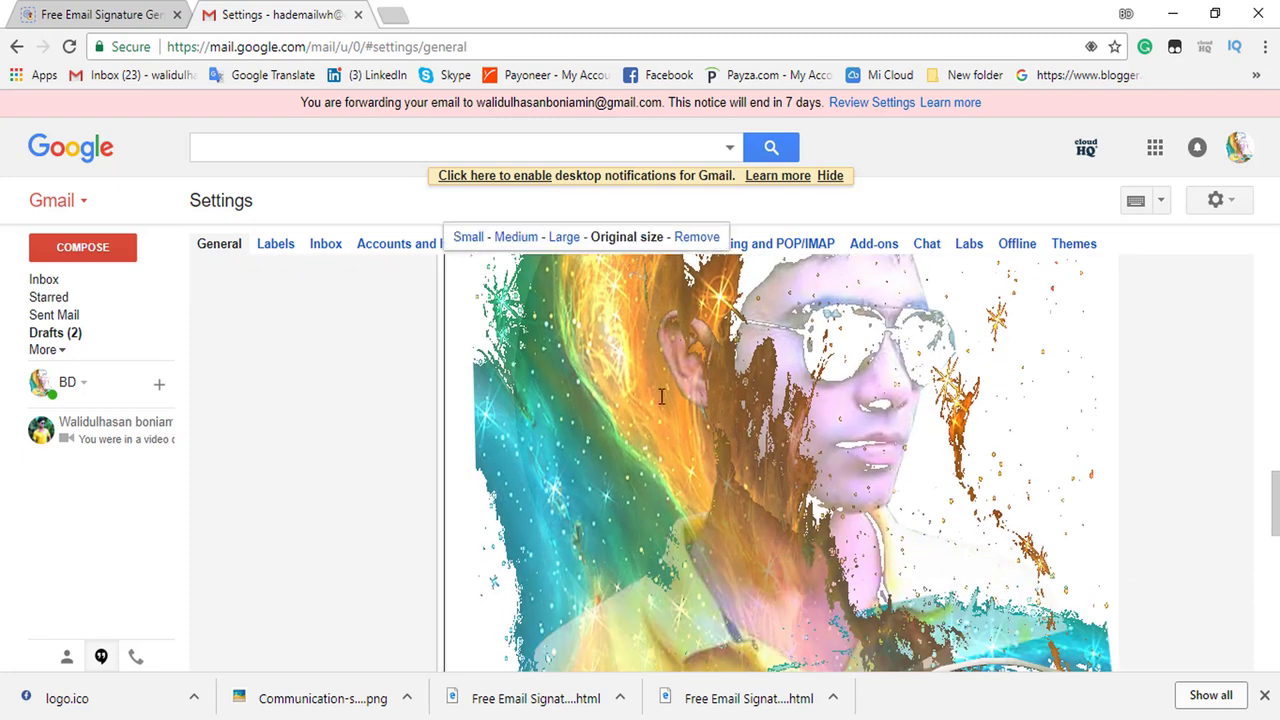
left_click(467, 240)
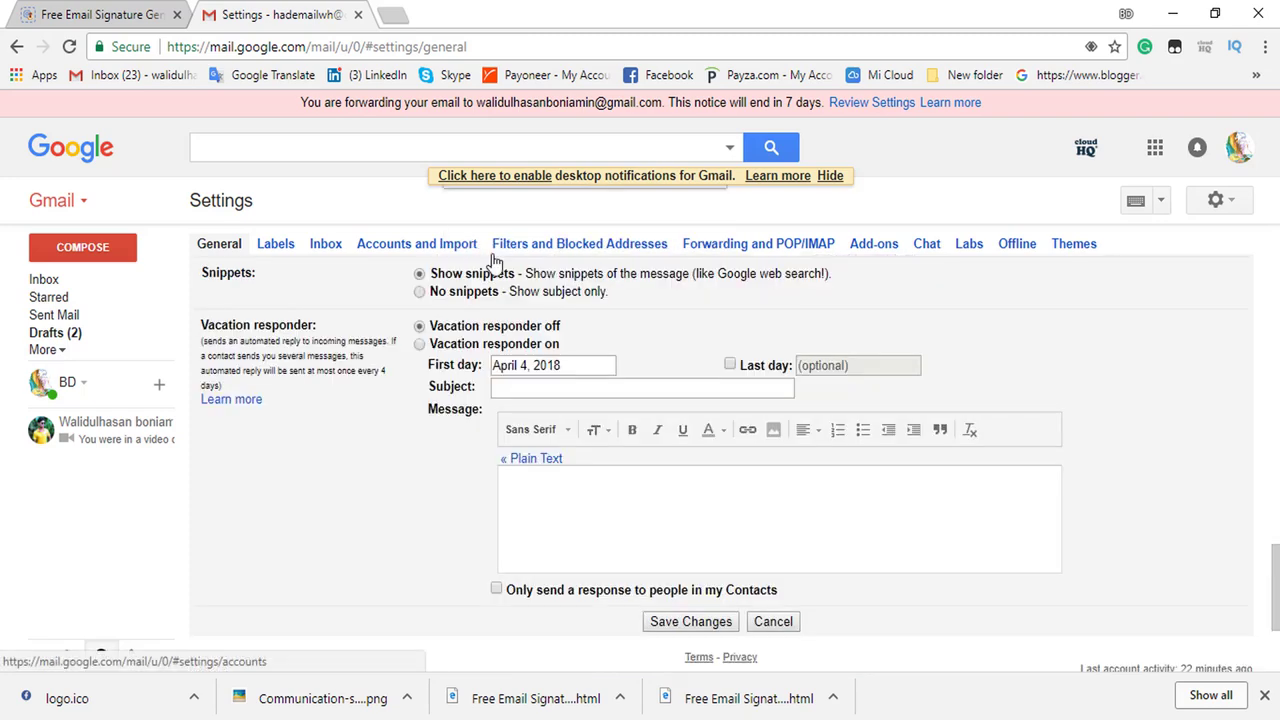
Copy the lines from the name through the address in the Notepad document and paste them on a new line below the signature picture
scroll(554, 399, "up", 4)
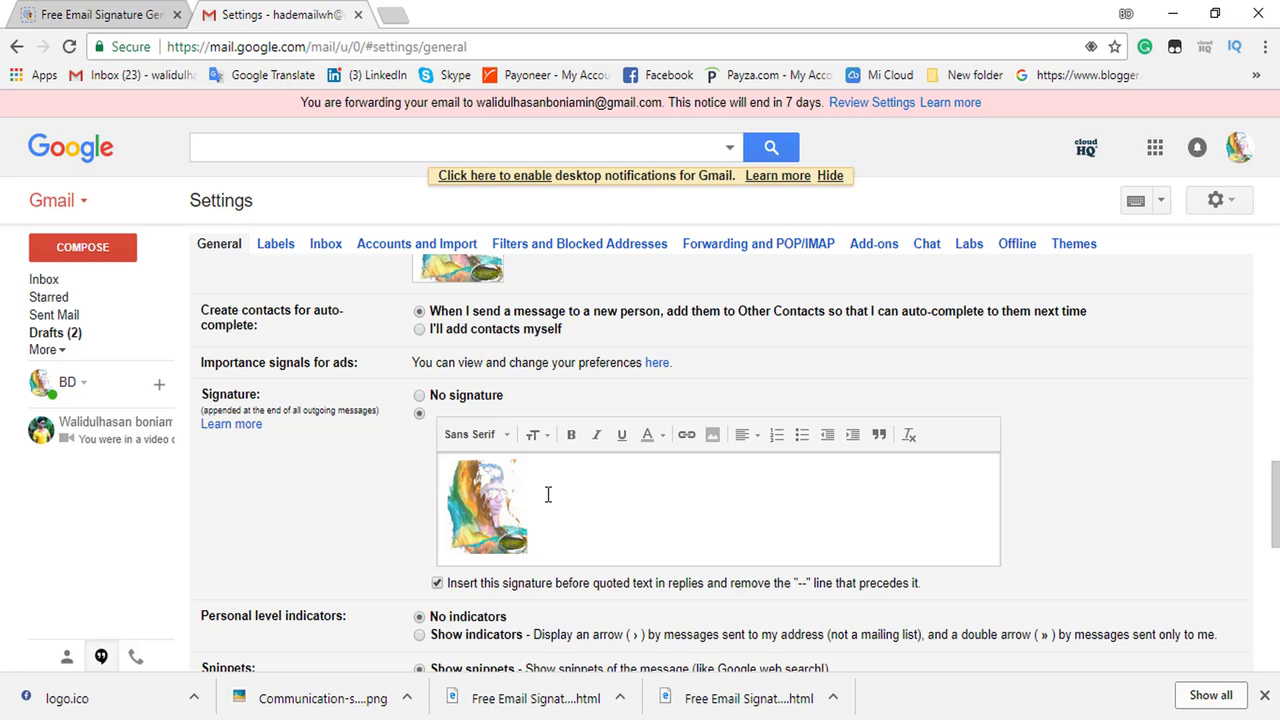
key("Return")
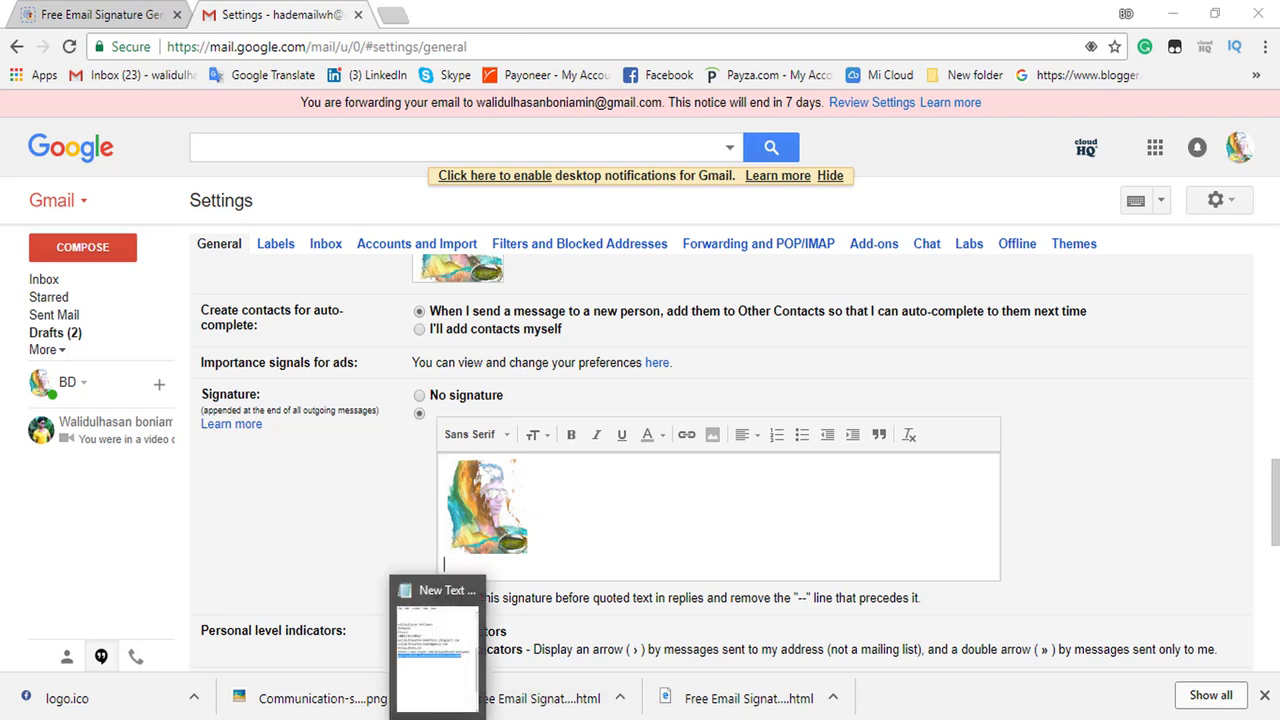
left_click(437, 690)
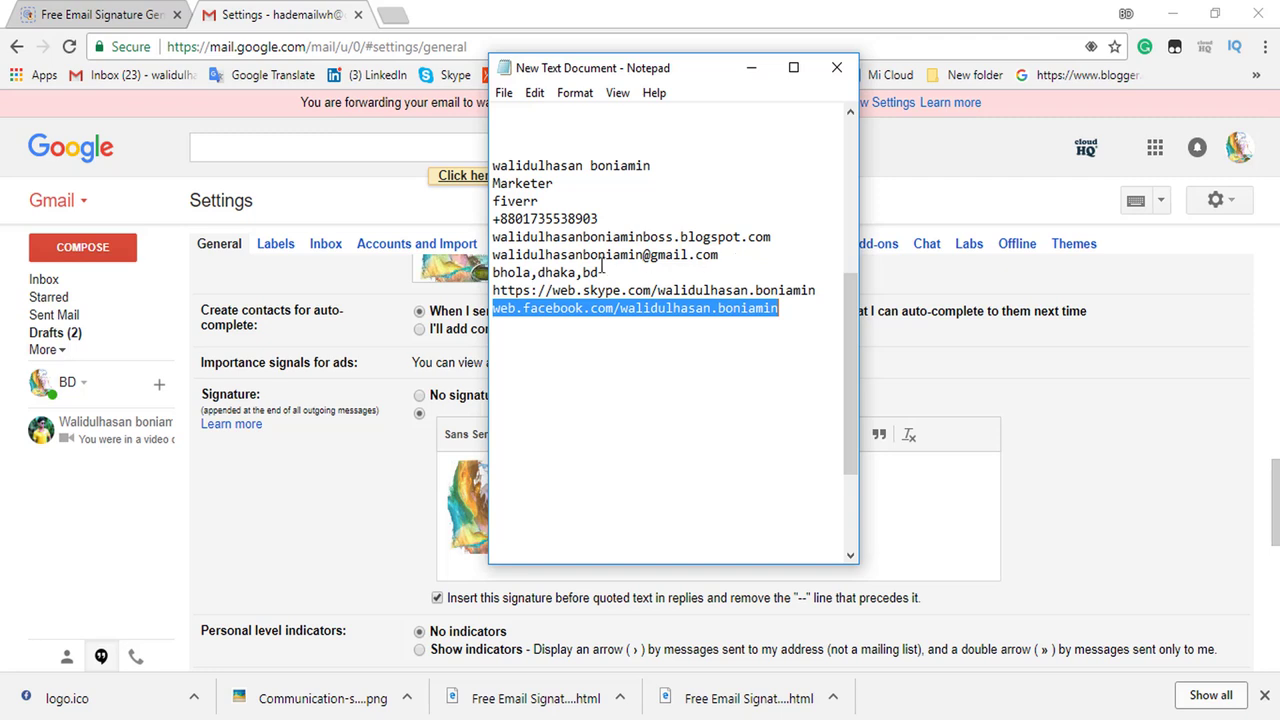
left_click_drag(607, 275, 500, 168)
right_click(506, 178)
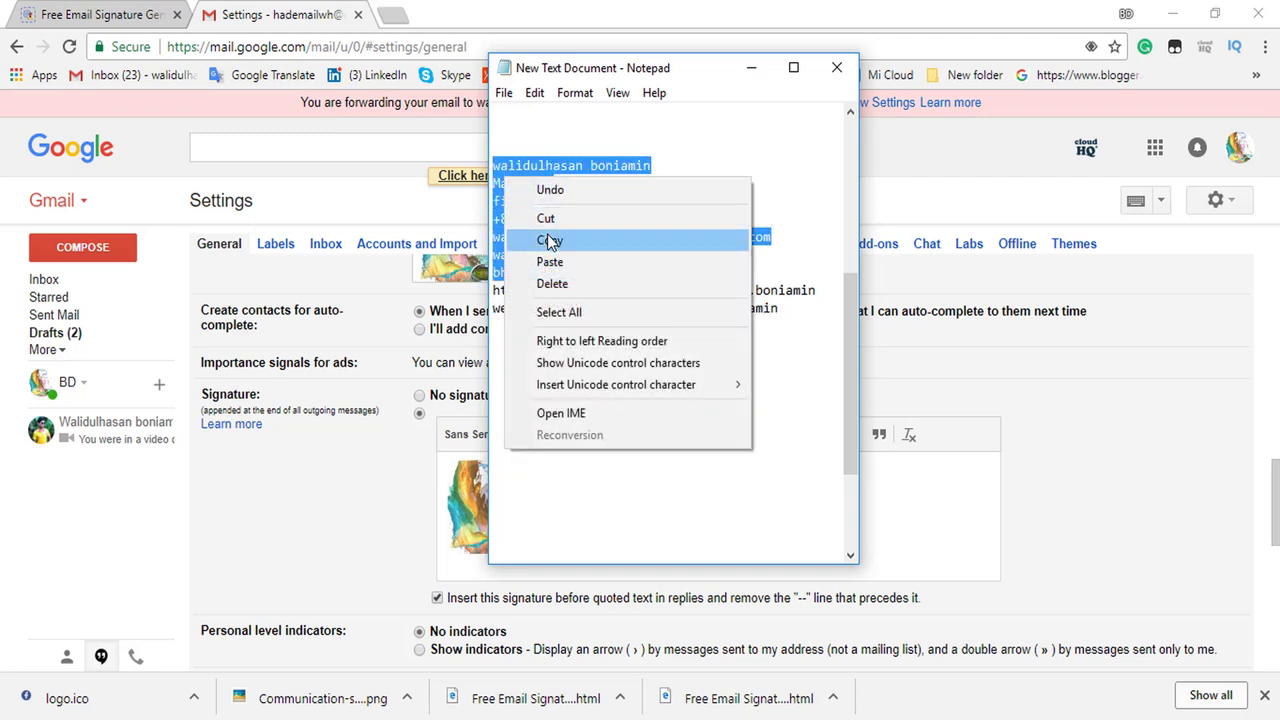
left_click(549, 240)
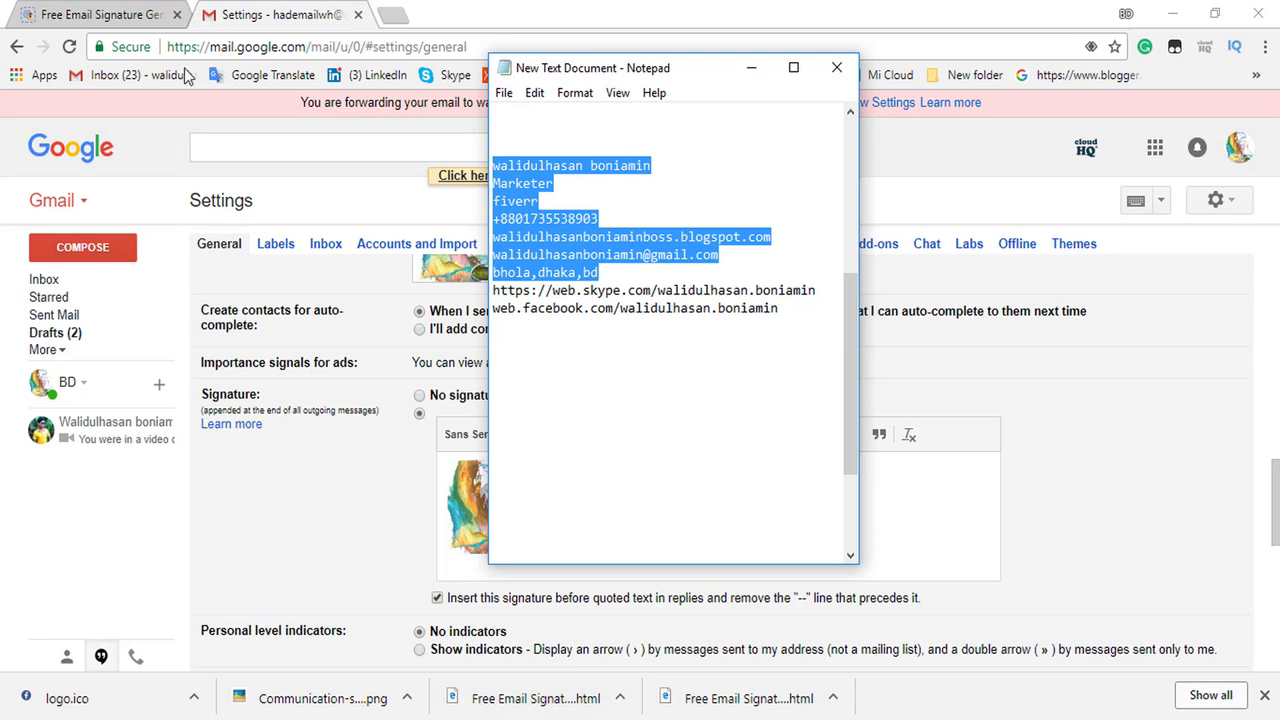
left_click(748, 68)
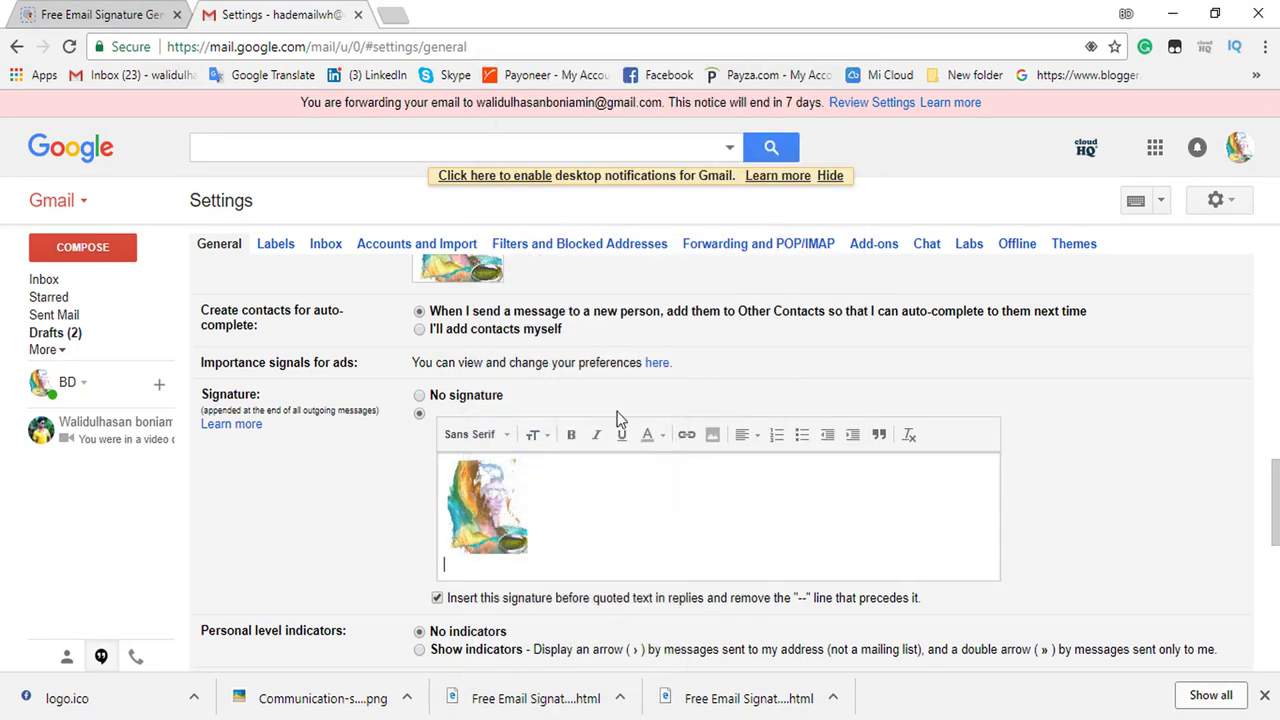
key("ctrl+v")
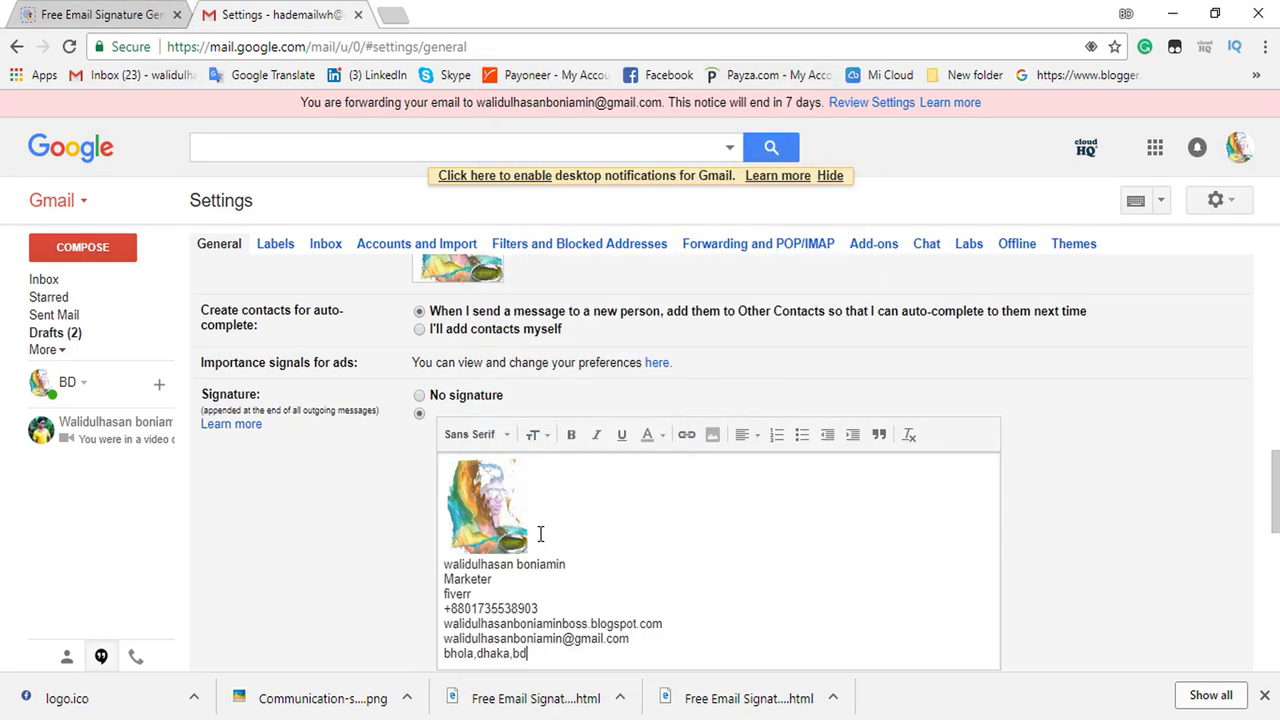
Leave a blank line below the address in the signature and insert the Skype icon image c uploaded from the Desktop
scroll(560, 630, "down", 1)
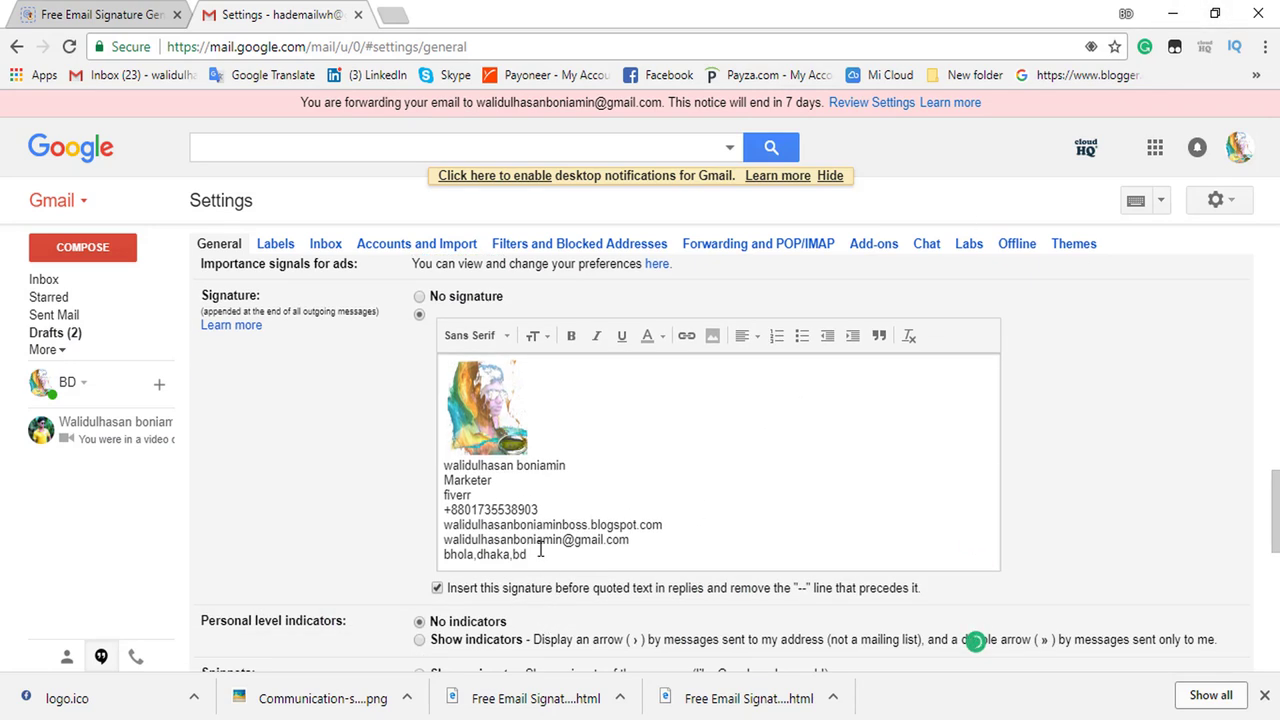
key("Return")
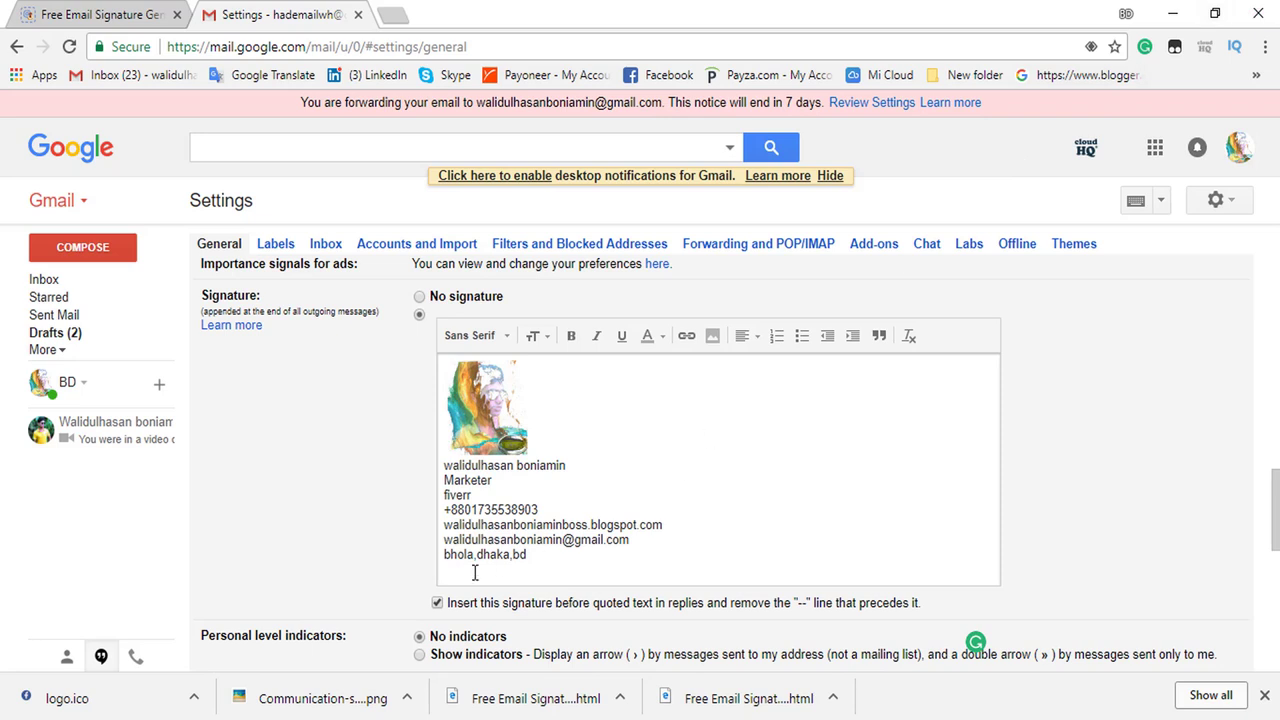
key("Return")
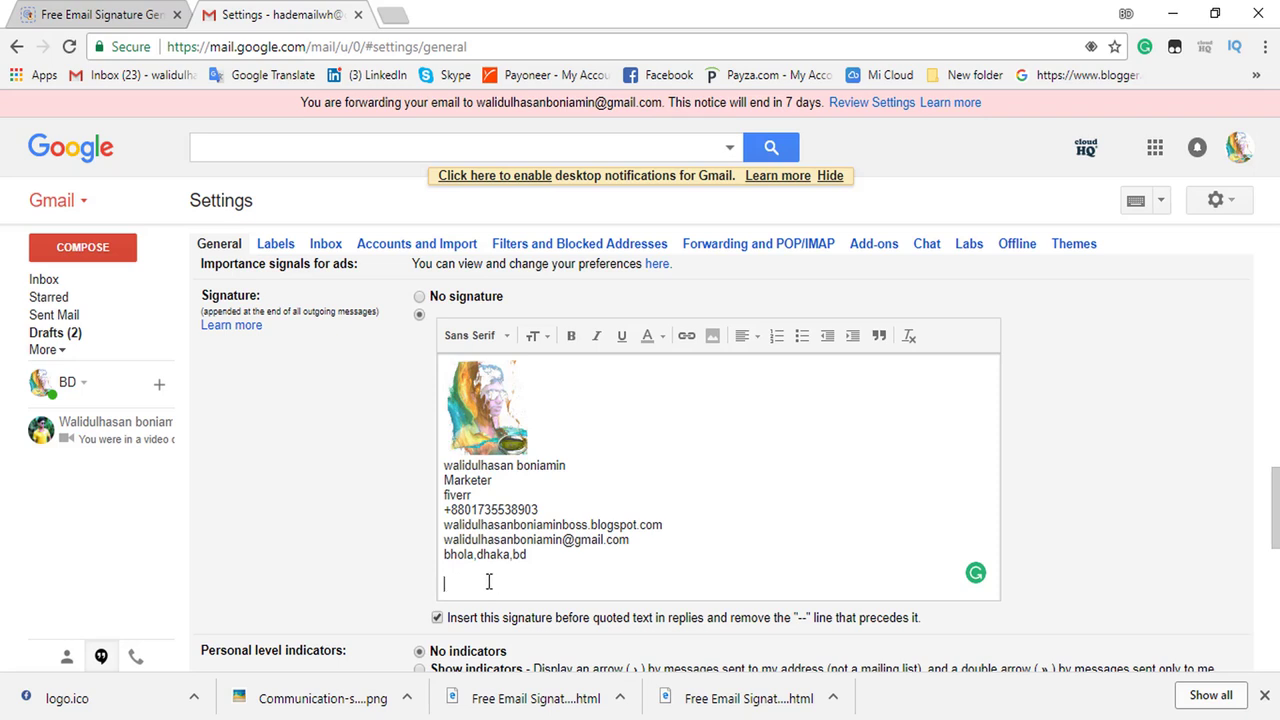
left_click(712, 338)
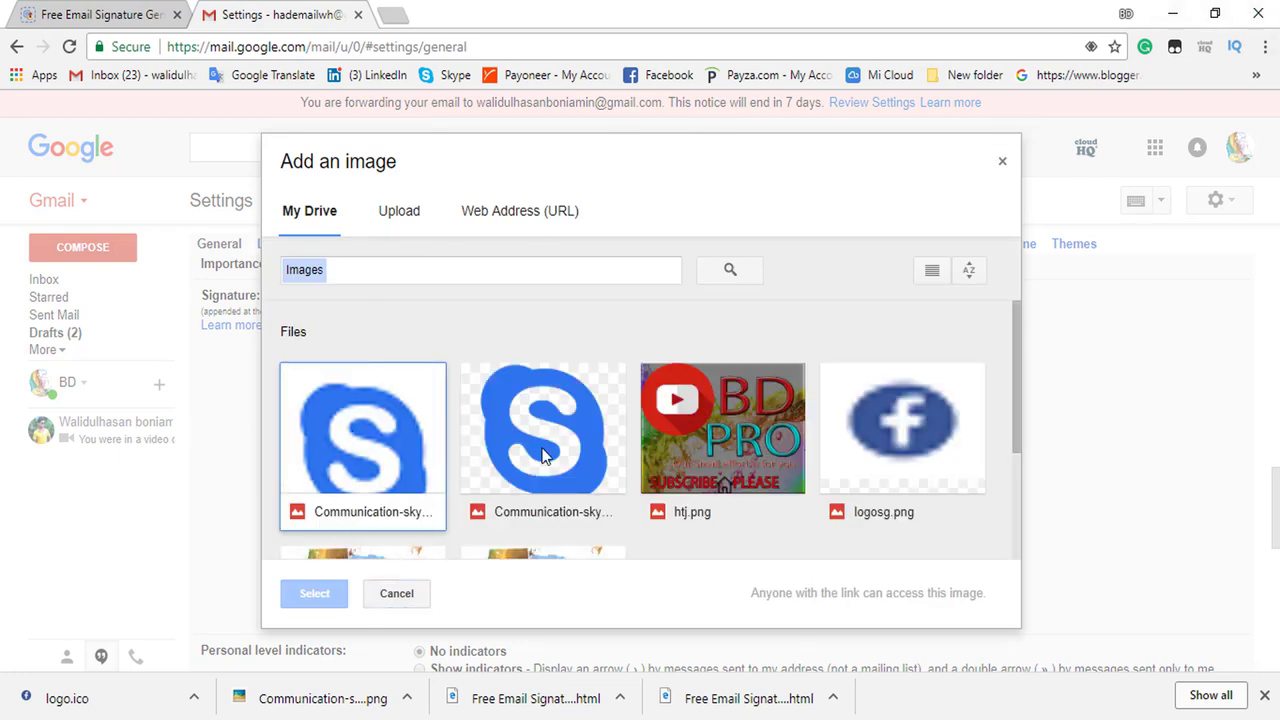
left_click(397, 215)
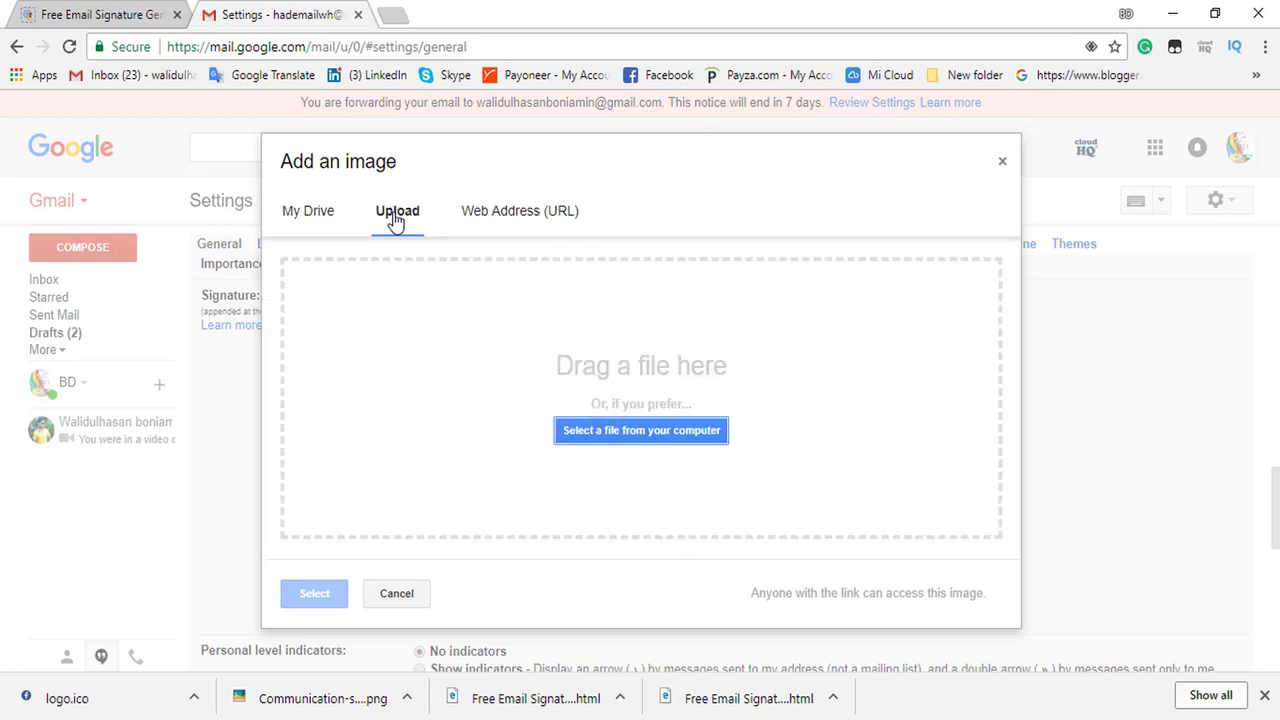
left_click(588, 438)
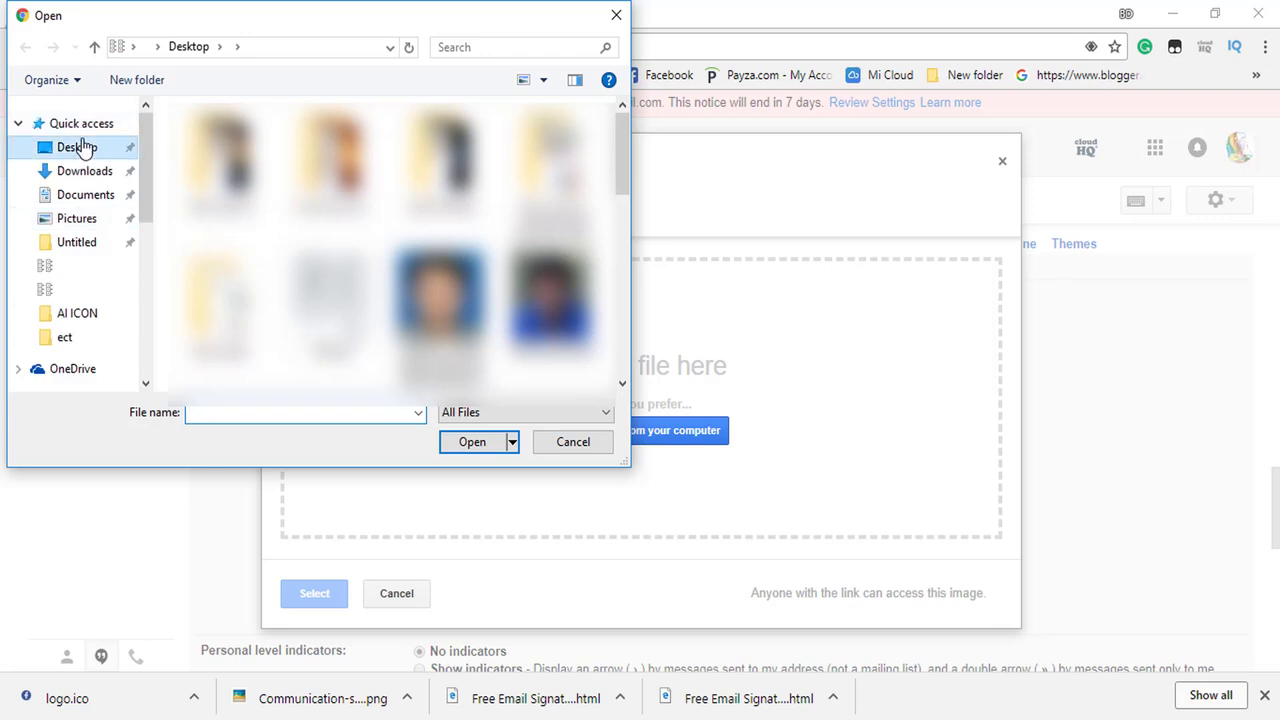
left_click(80, 147)
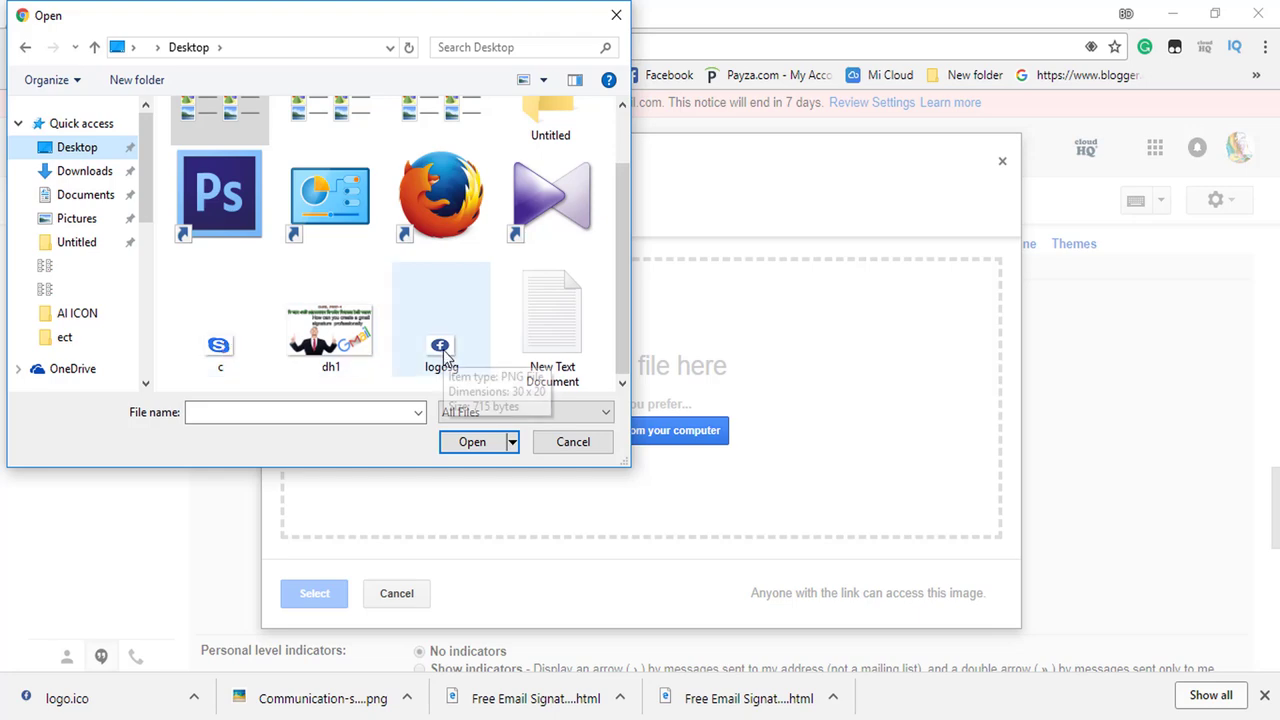
left_click(219, 347)
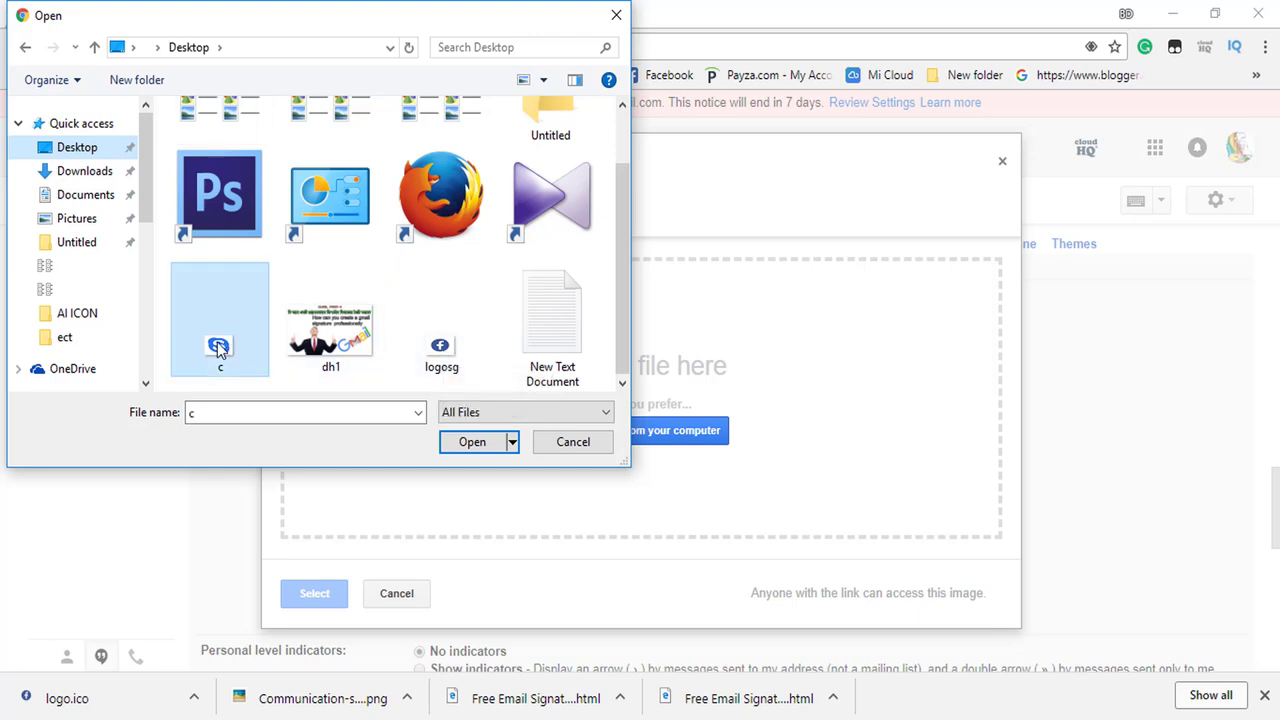
left_click(468, 445)
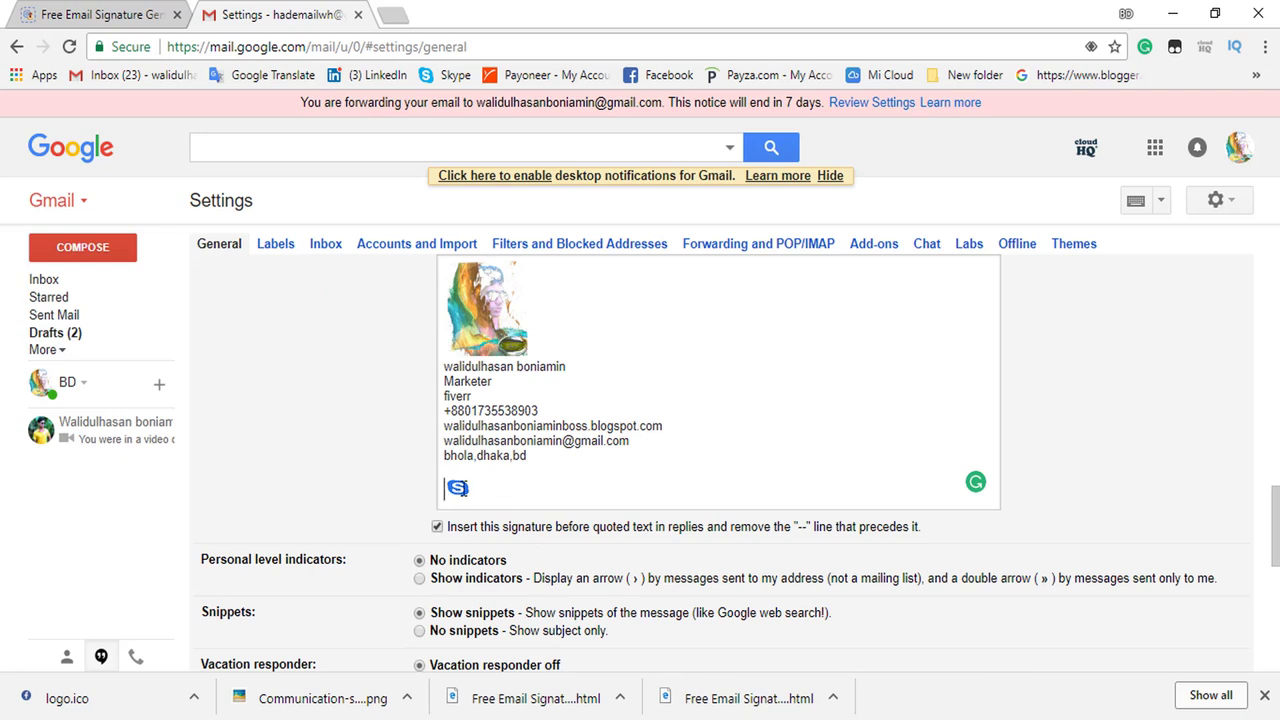
Select the Skype icon below the address in the signature and turn it into a link
left_click(458, 488)
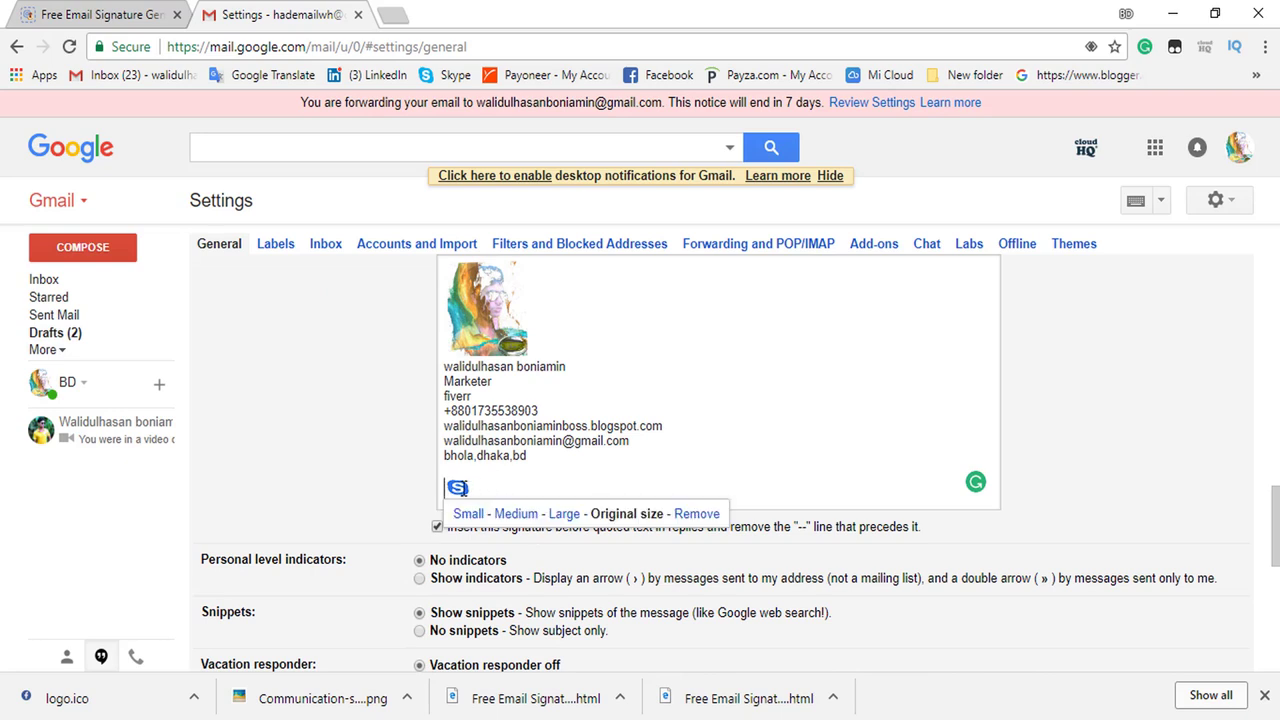
left_click_drag(474, 487, 452, 487)
scroll(500, 466, "up", 2)
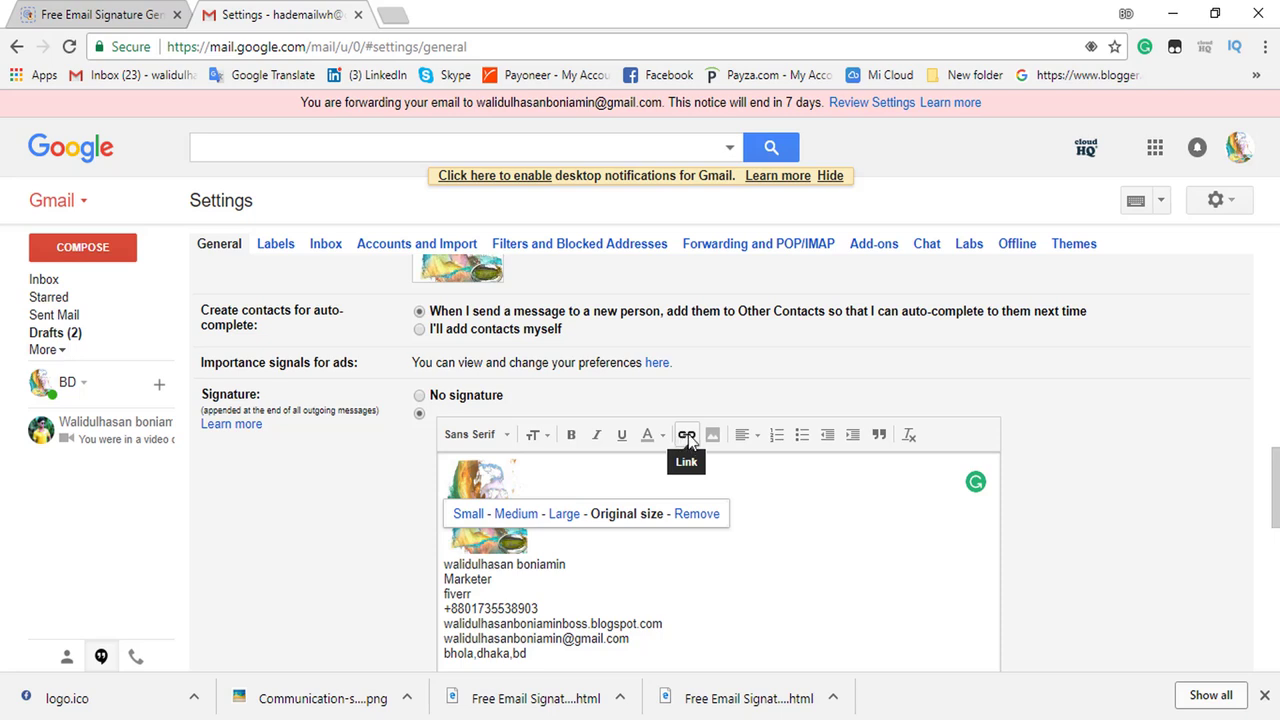
left_click(687, 436)
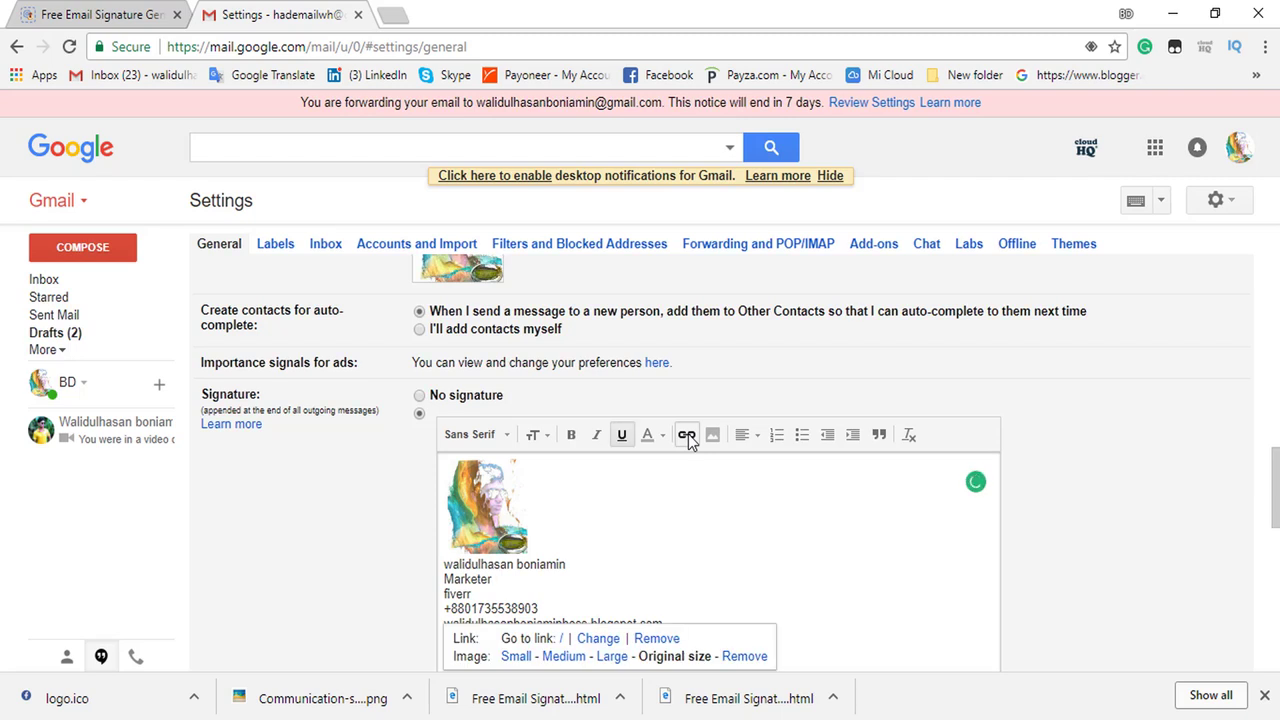
Set the Skype icon's link to the Skype profile address copied from the Notepad document, and check the link on the icon
left_click(597, 639)
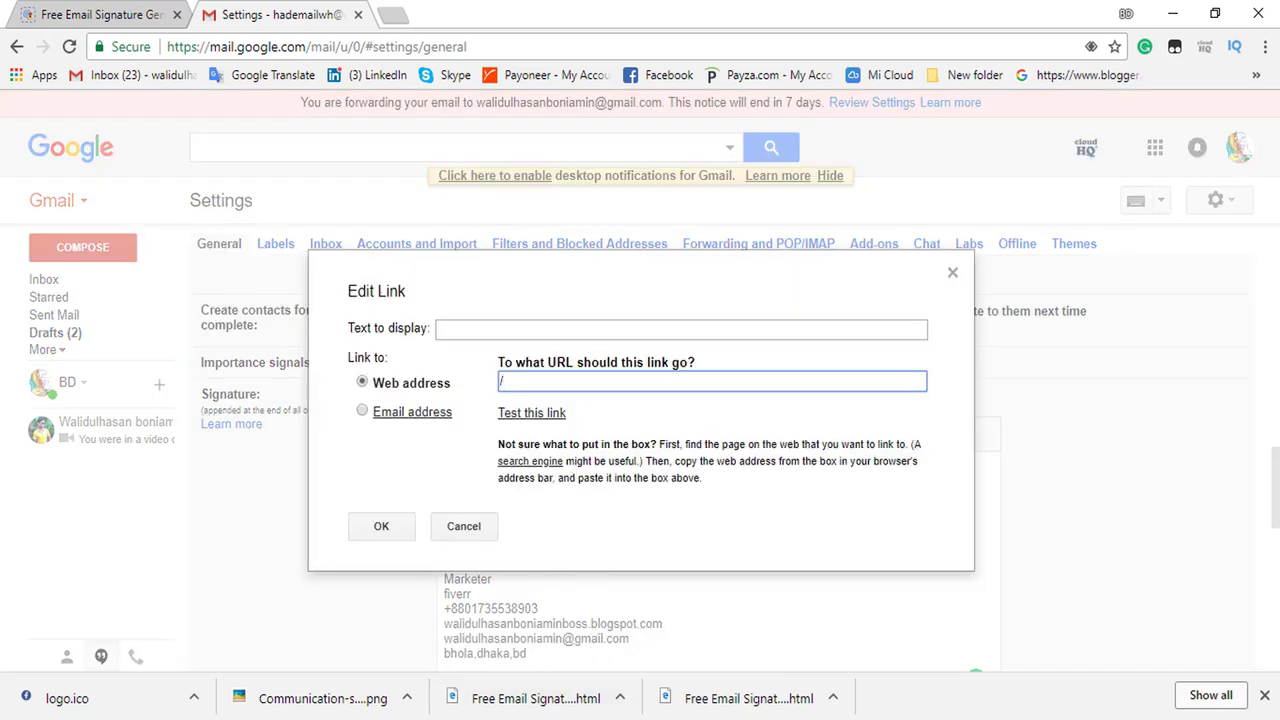
key("alt+Tab")
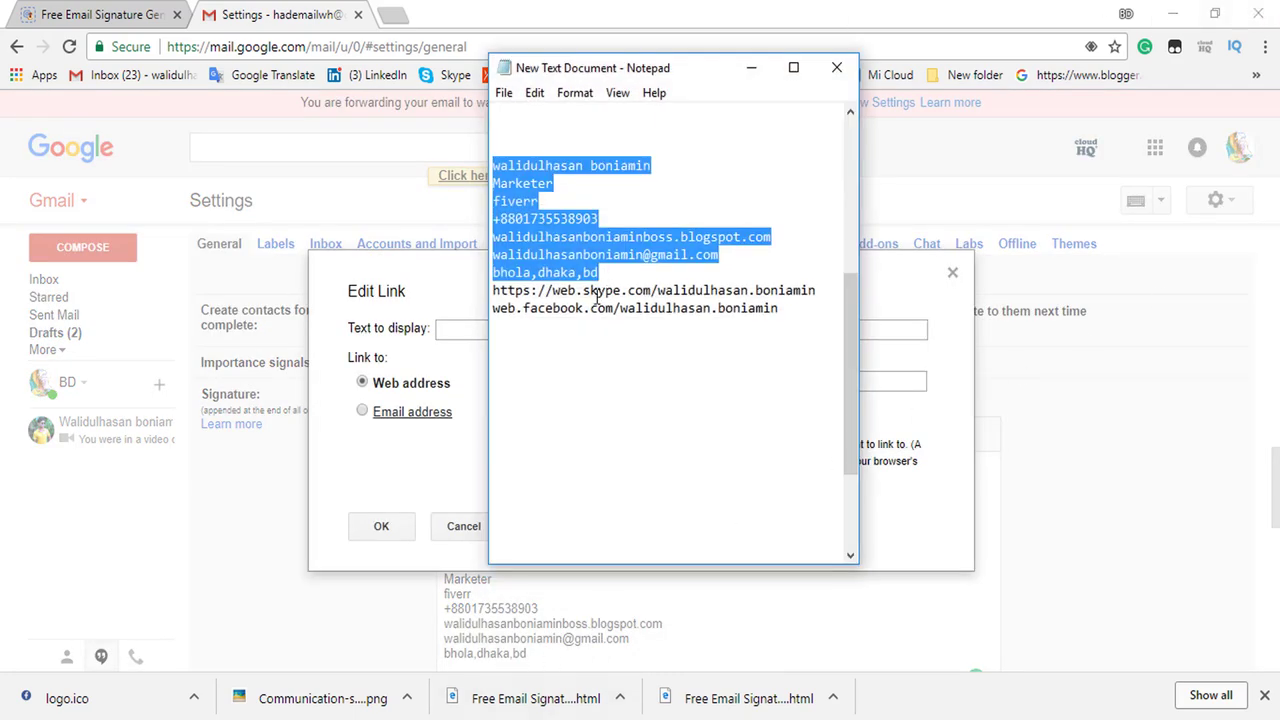
left_click_drag(492, 290, 814, 298)
right_click(787, 291)
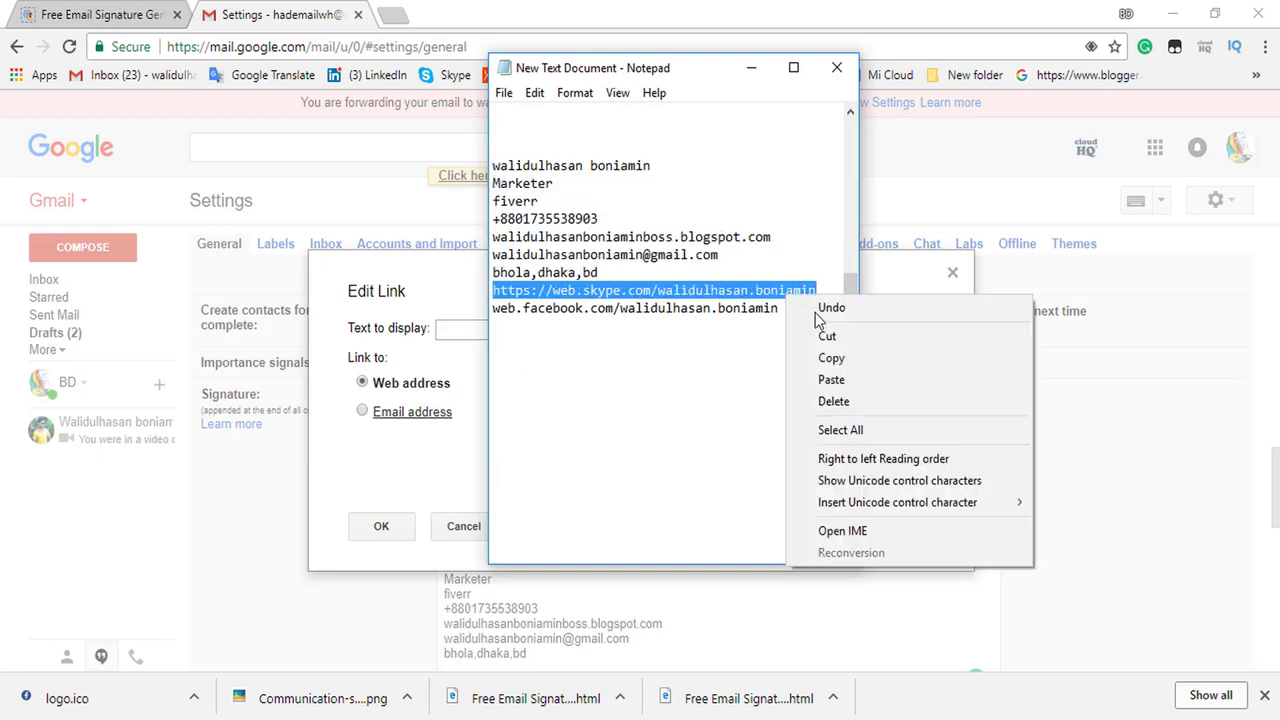
left_click(900, 352)
left_click(754, 67)
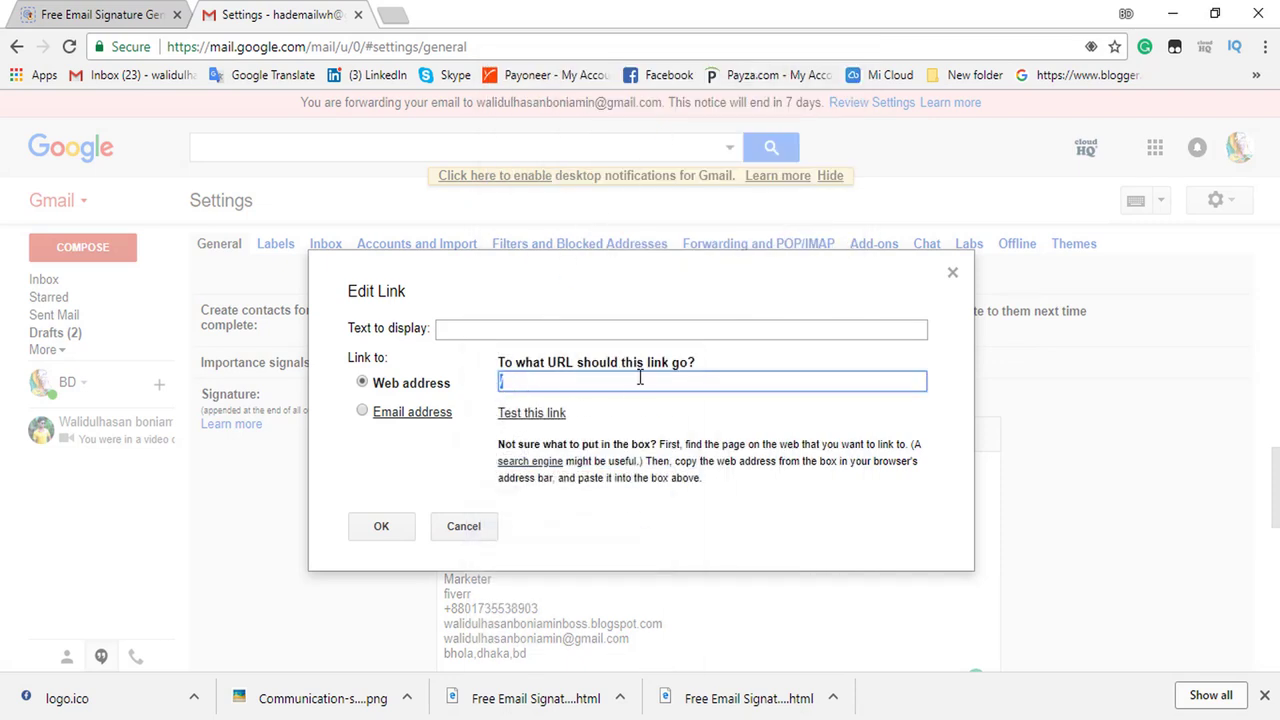
key("ctrl+v")
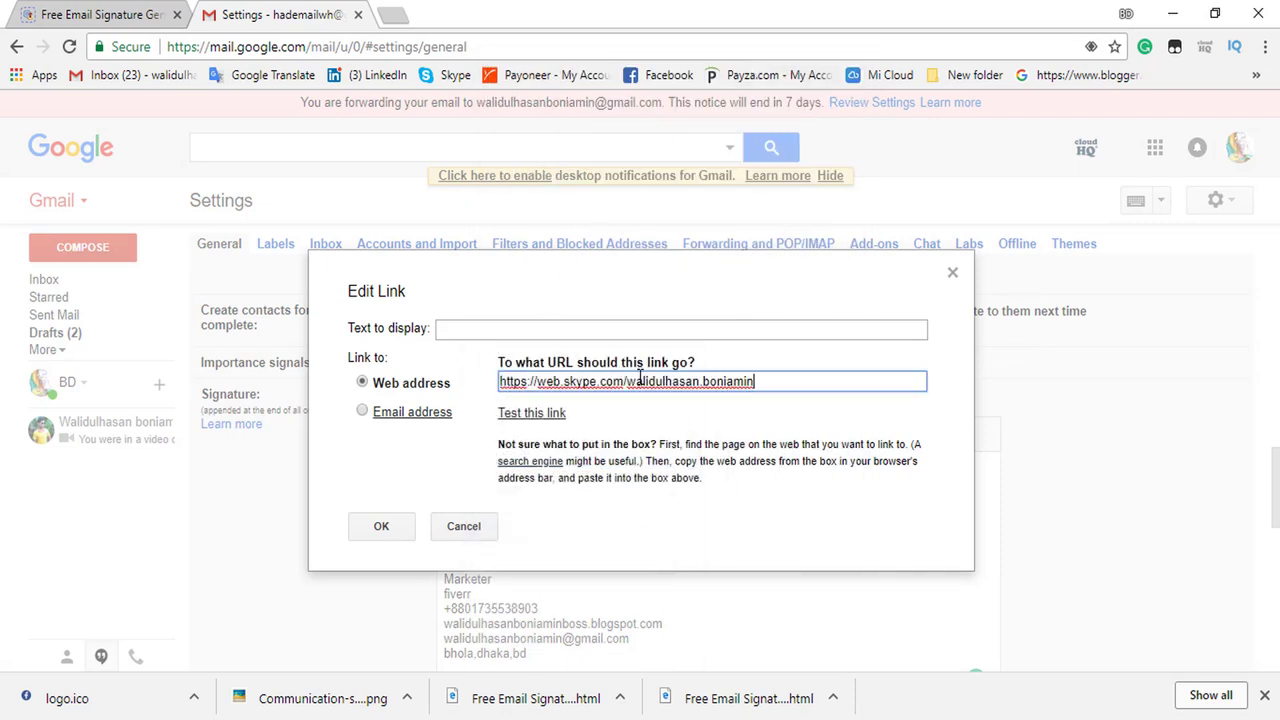
left_click(381, 527)
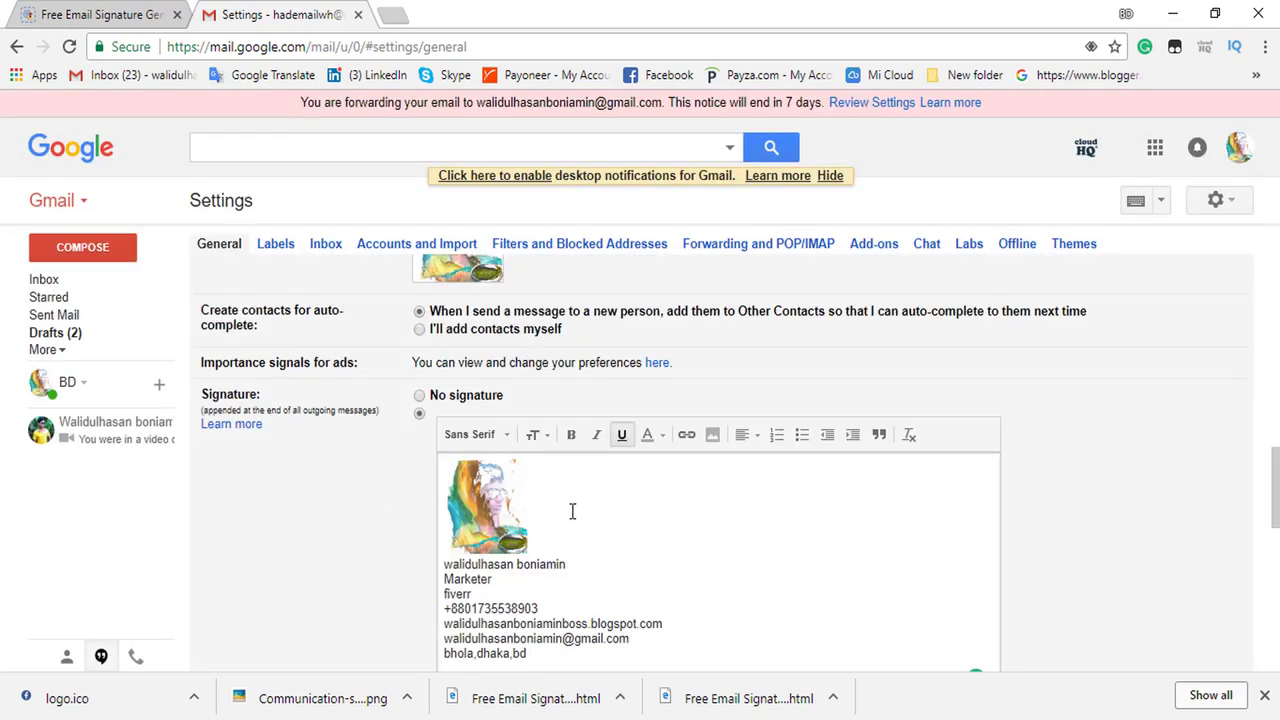
scroll(571, 511, "down", 3)
scroll(480, 312, "up", 1)
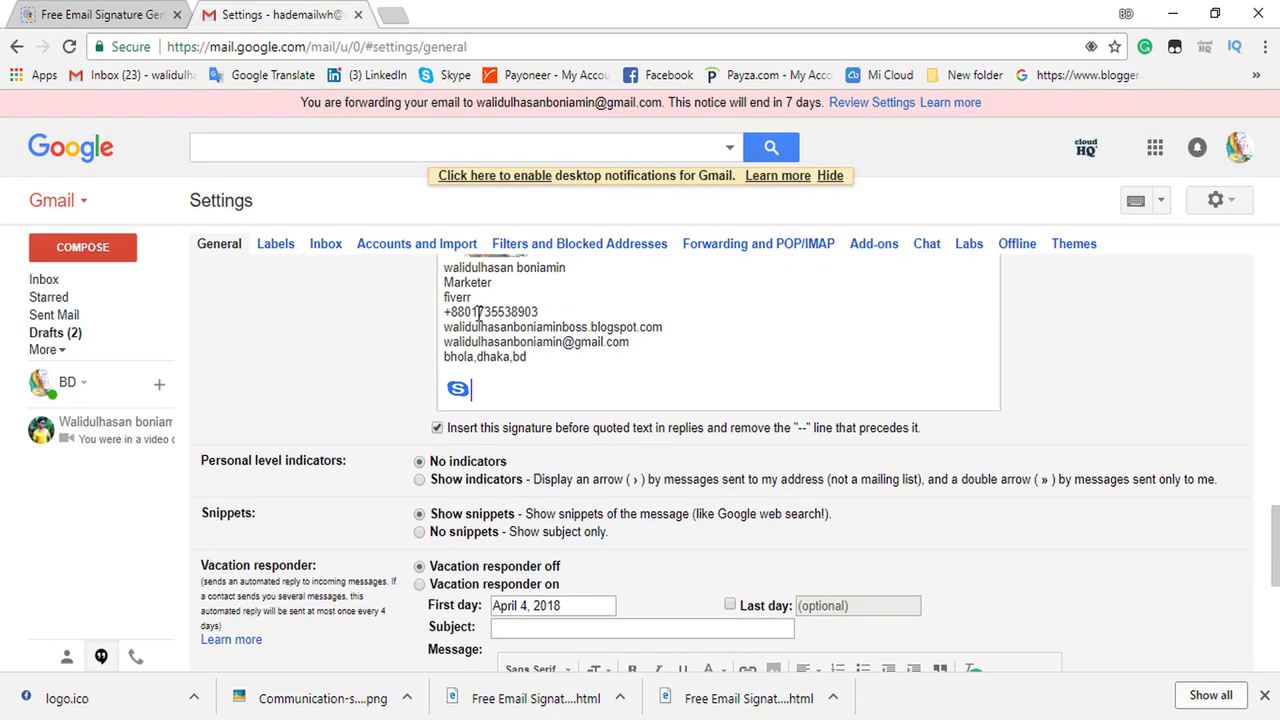
left_click(458, 382)
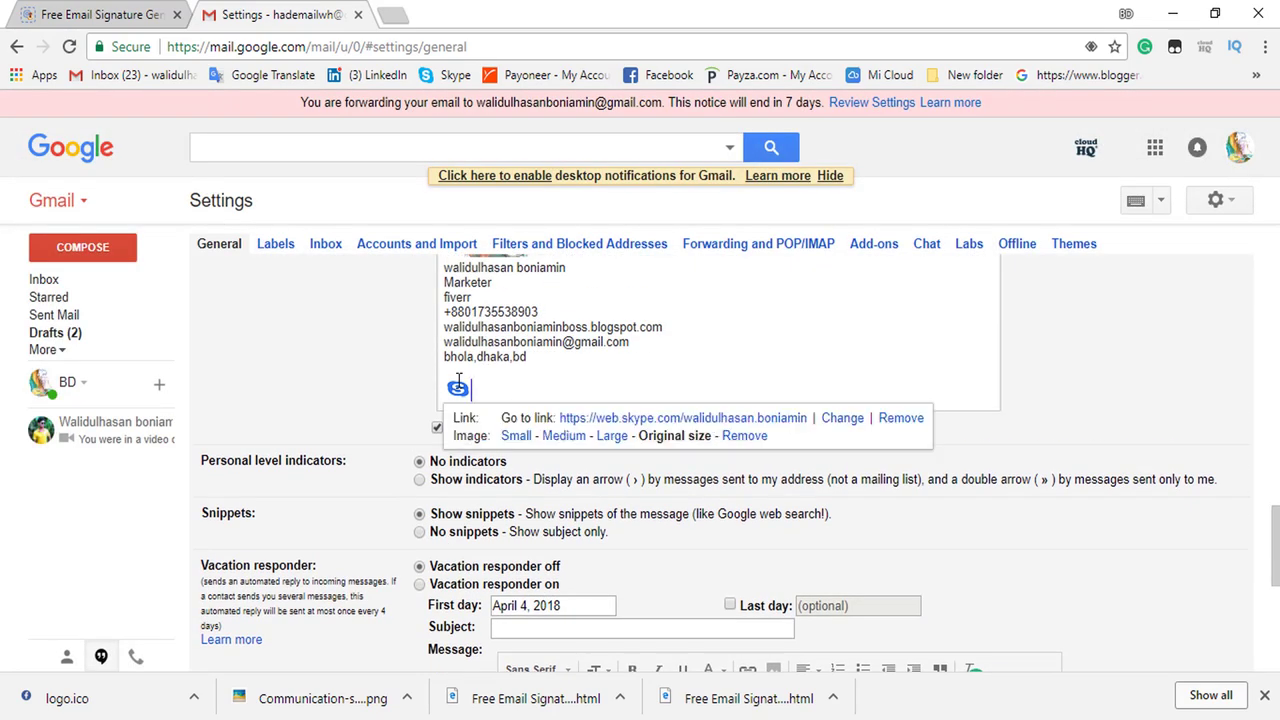
left_click(655, 367)
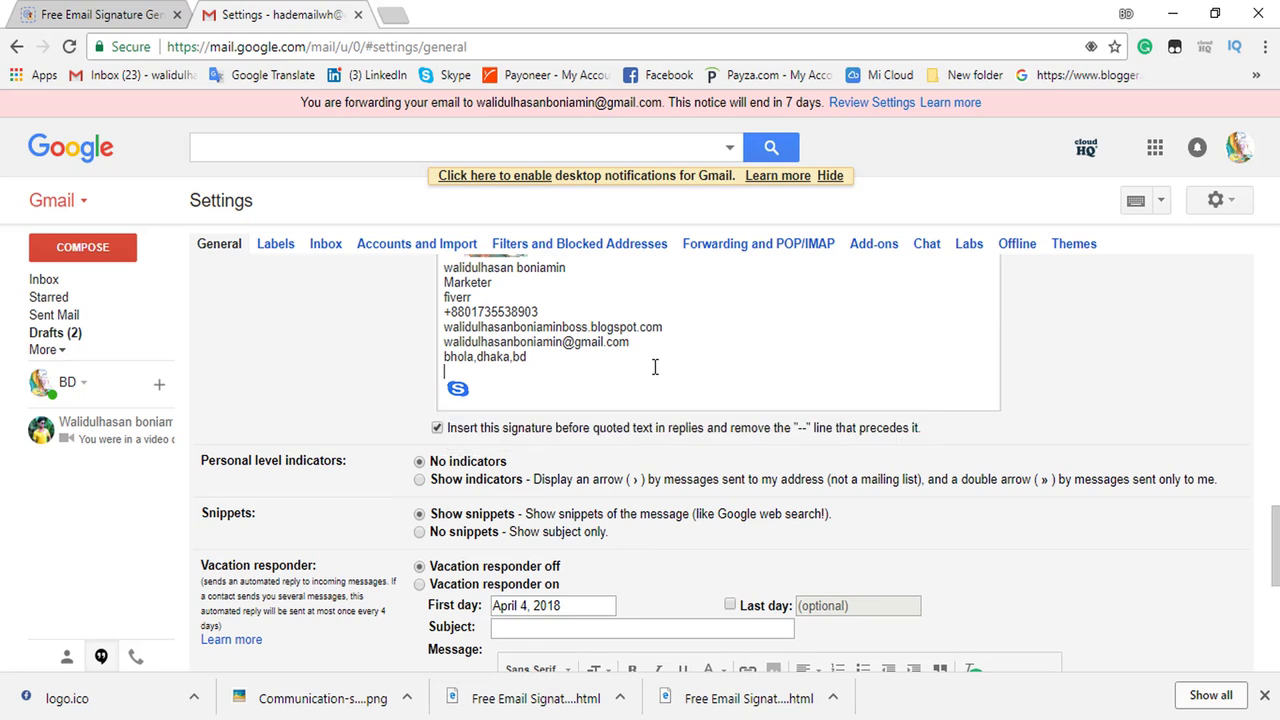
Insert the Facebook icon image logosg, uploaded from the Desktop, beside the Skype icon in the signature
left_click(480, 387)
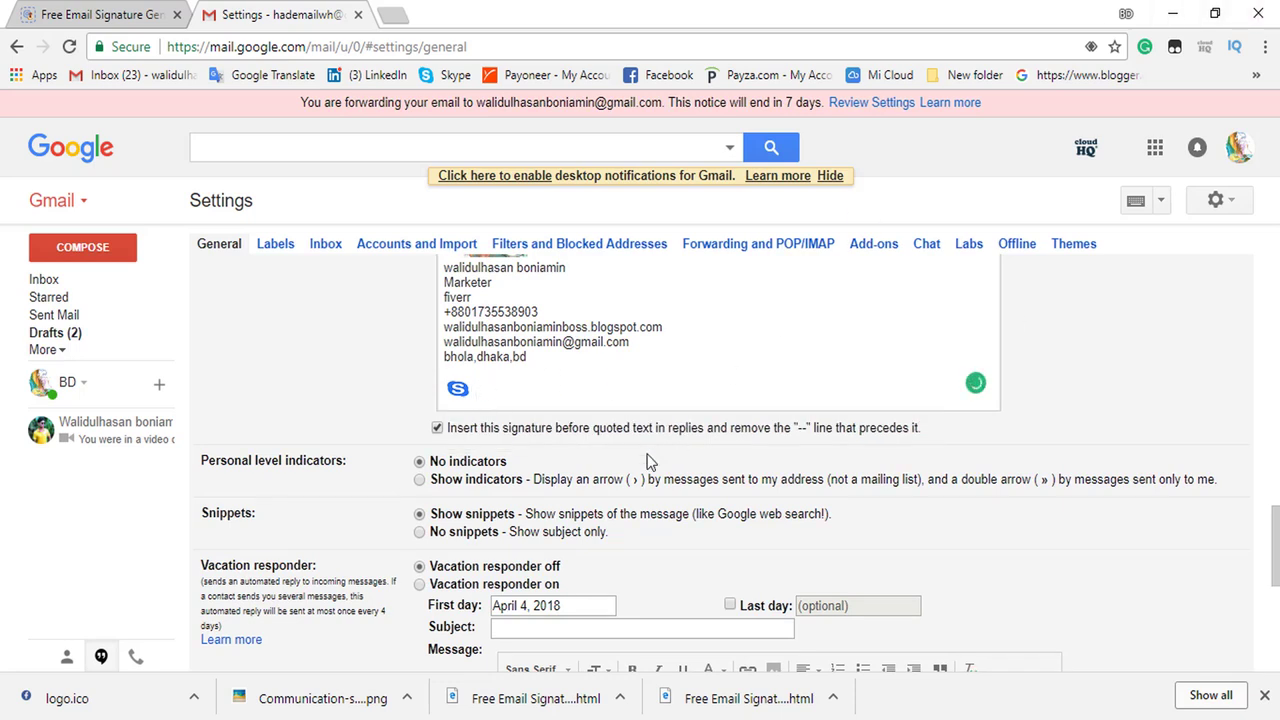
scroll(519, 397, "up", 1)
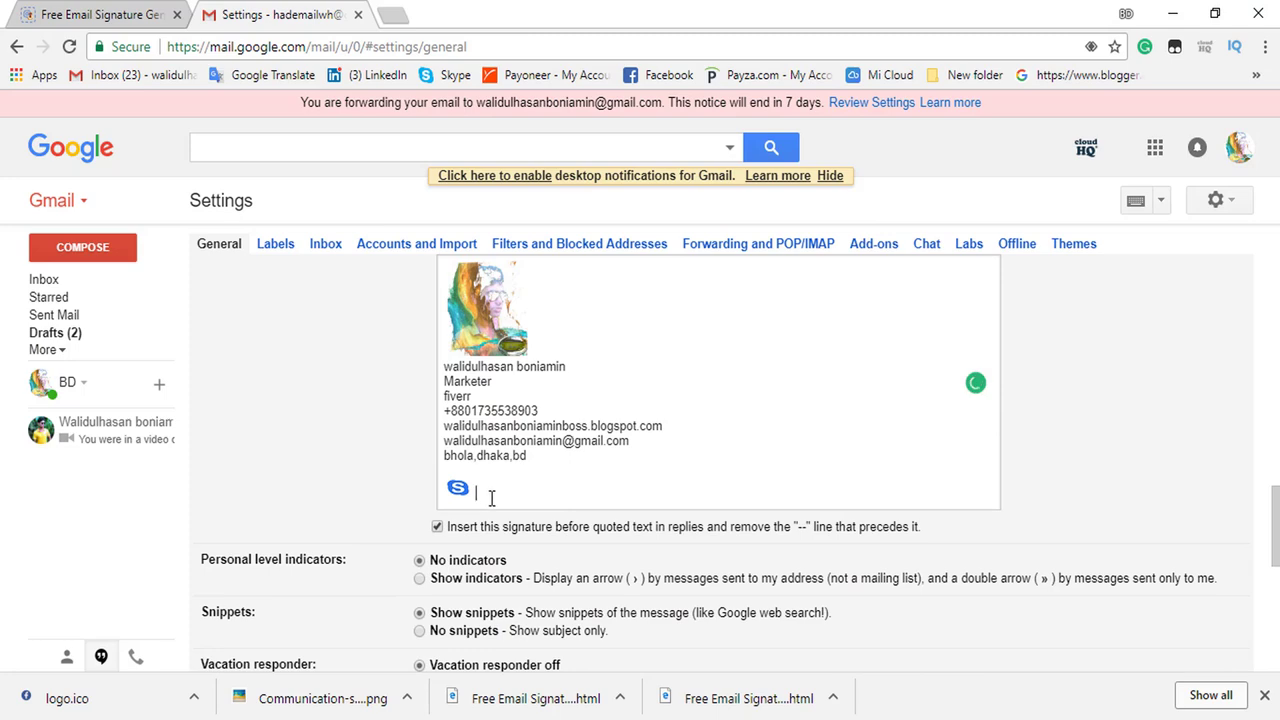
scroll(516, 494, "up", 2)
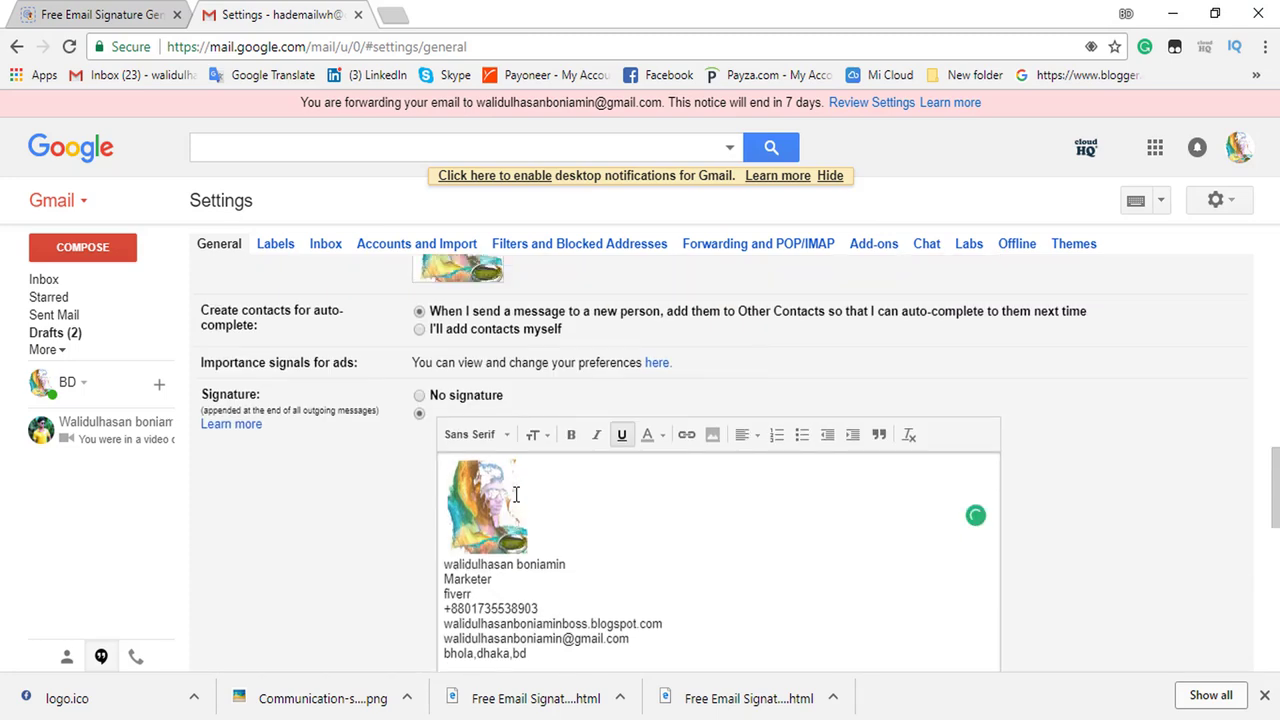
left_click(712, 437)
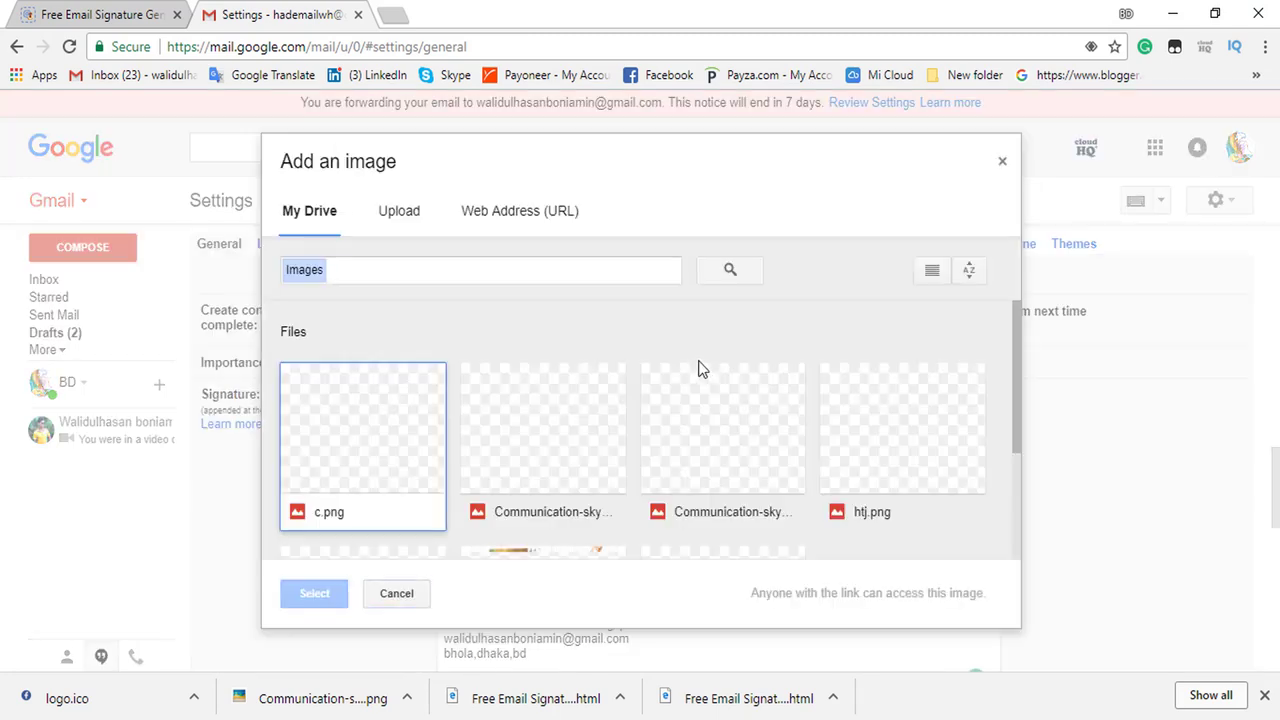
left_click(393, 214)
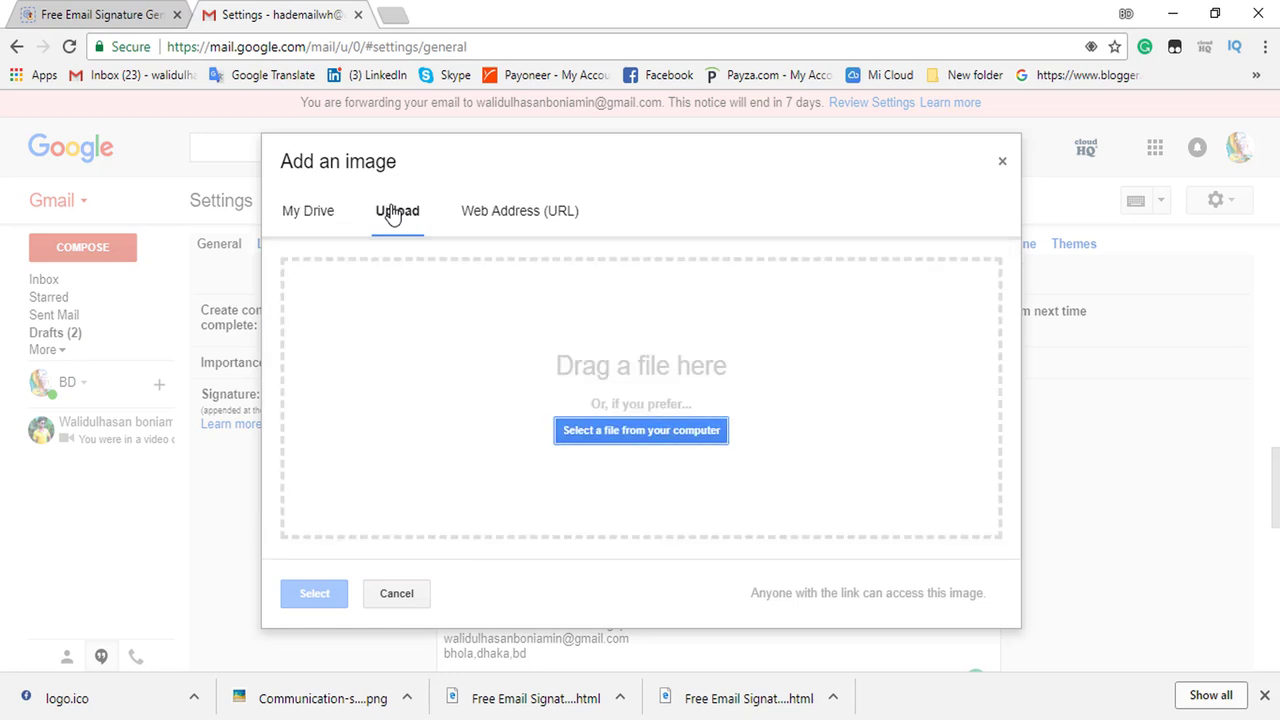
left_click(588, 430)
scroll(366, 334, "down", 1)
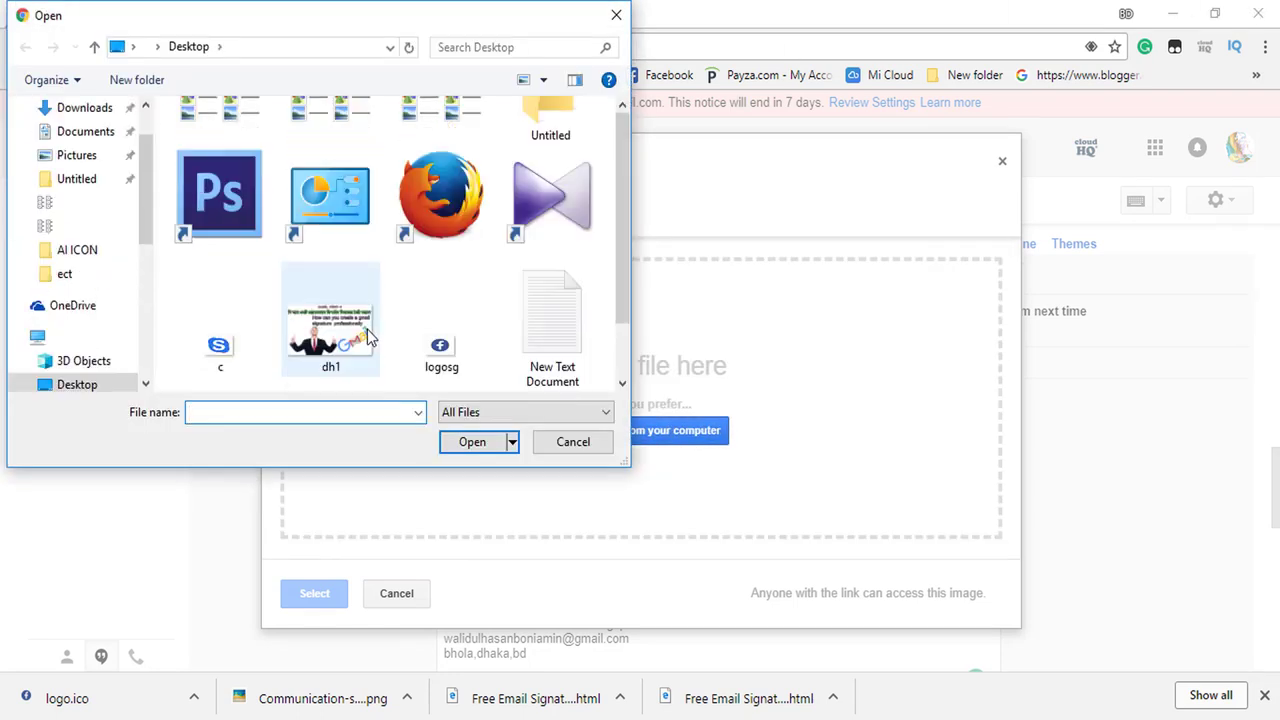
left_click(441, 350)
left_click(467, 442)
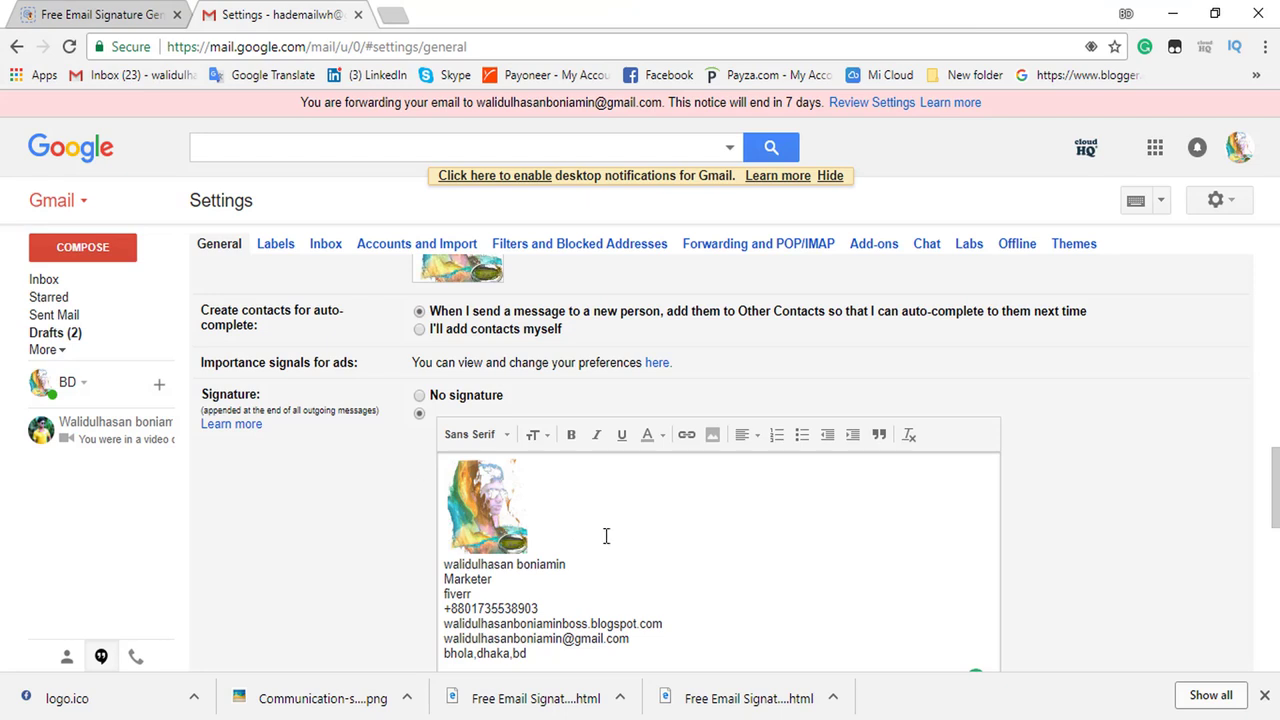
scroll(606, 534, "down", 1)
scroll(607, 536, "down", 1)
key("ctrl+v")
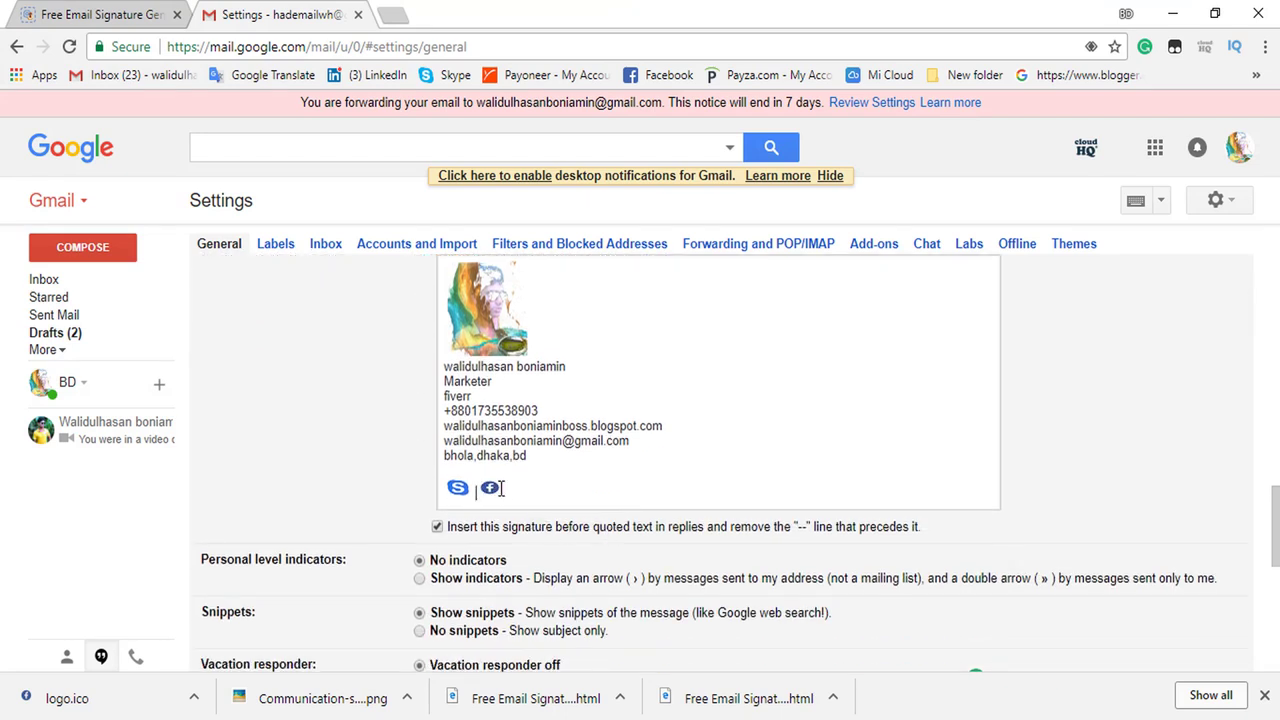
Select the Facebook icon in the signature and turn it into a link
left_click(503, 488)
left_click_drag(508, 488, 488, 490)
scroll(574, 425, "up", 1)
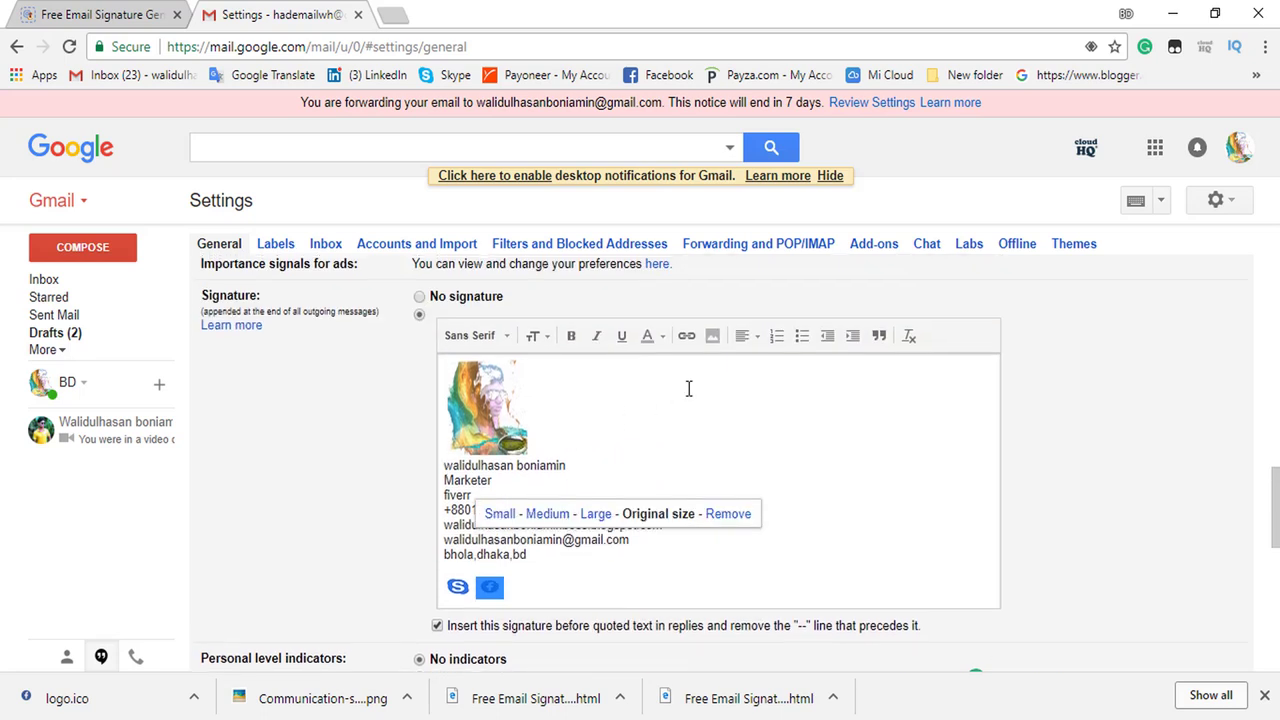
left_click(687, 340)
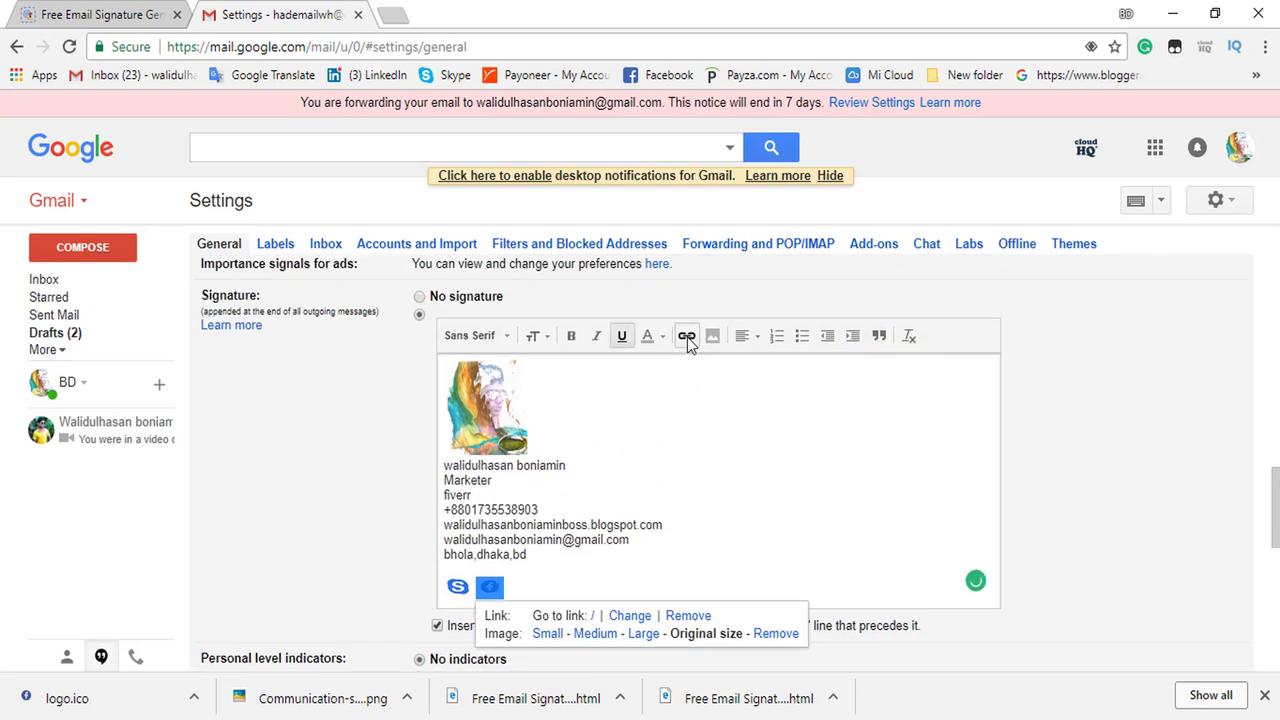
Set the Facebook icon's link to the Facebook profile address copied from the Notepad document, and check the links on both icons
left_click(629, 616)
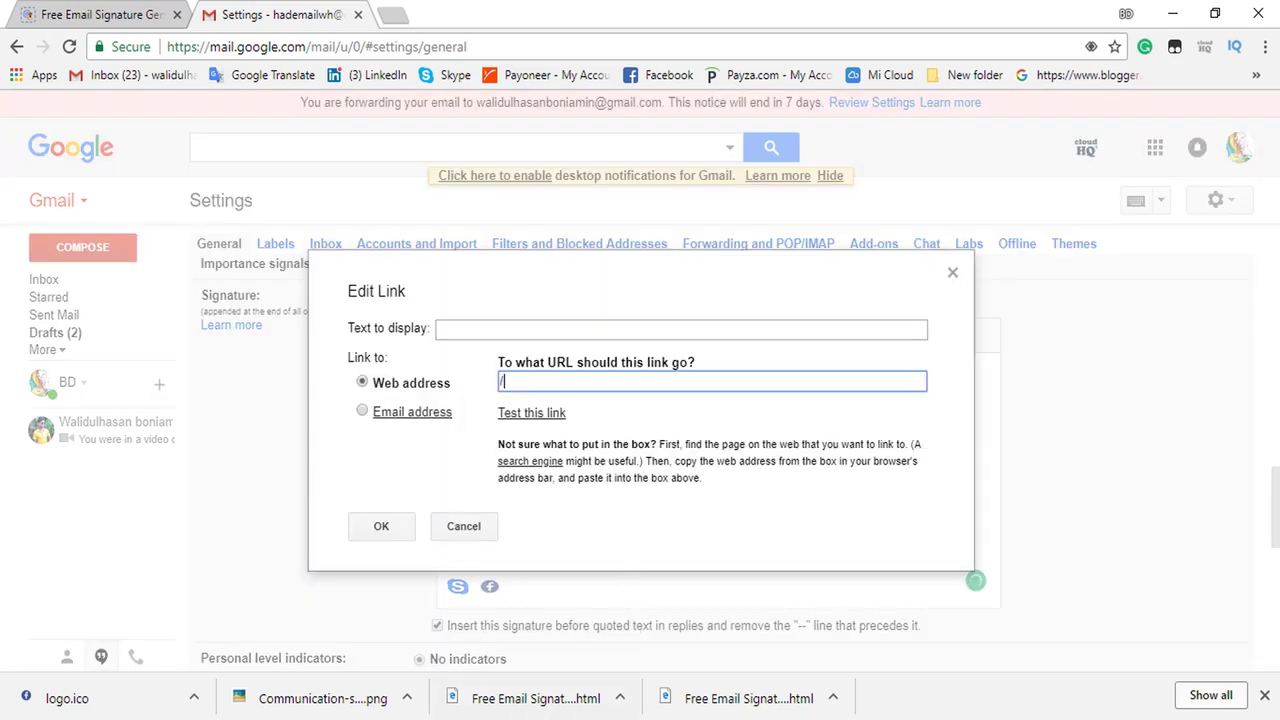
key("alt+Tab")
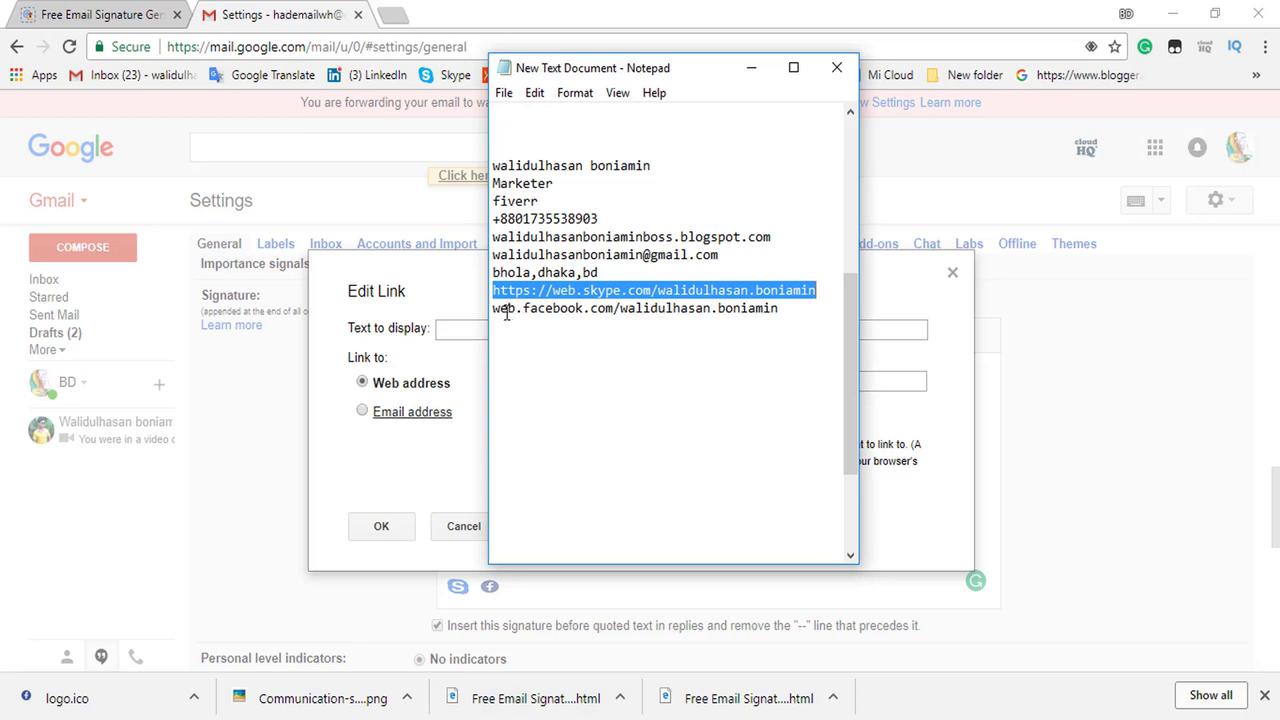
left_click_drag(493, 312, 787, 314)
right_click(714, 304)
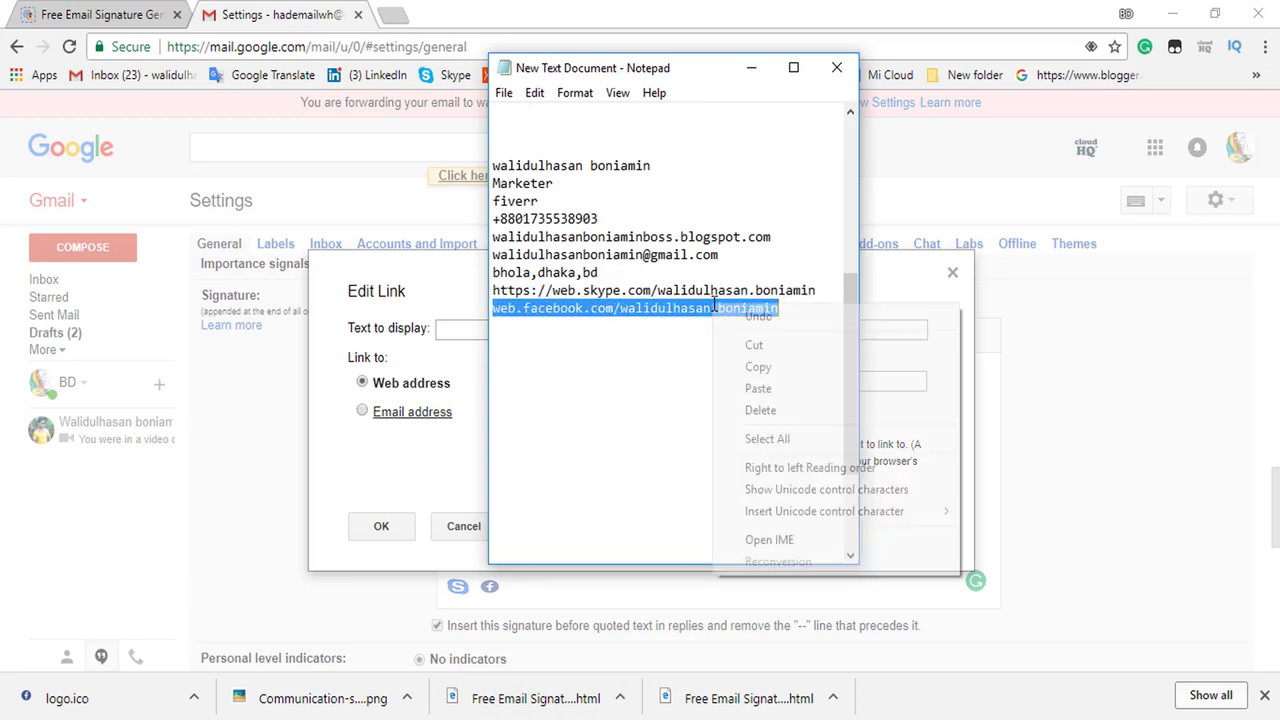
left_click(752, 366)
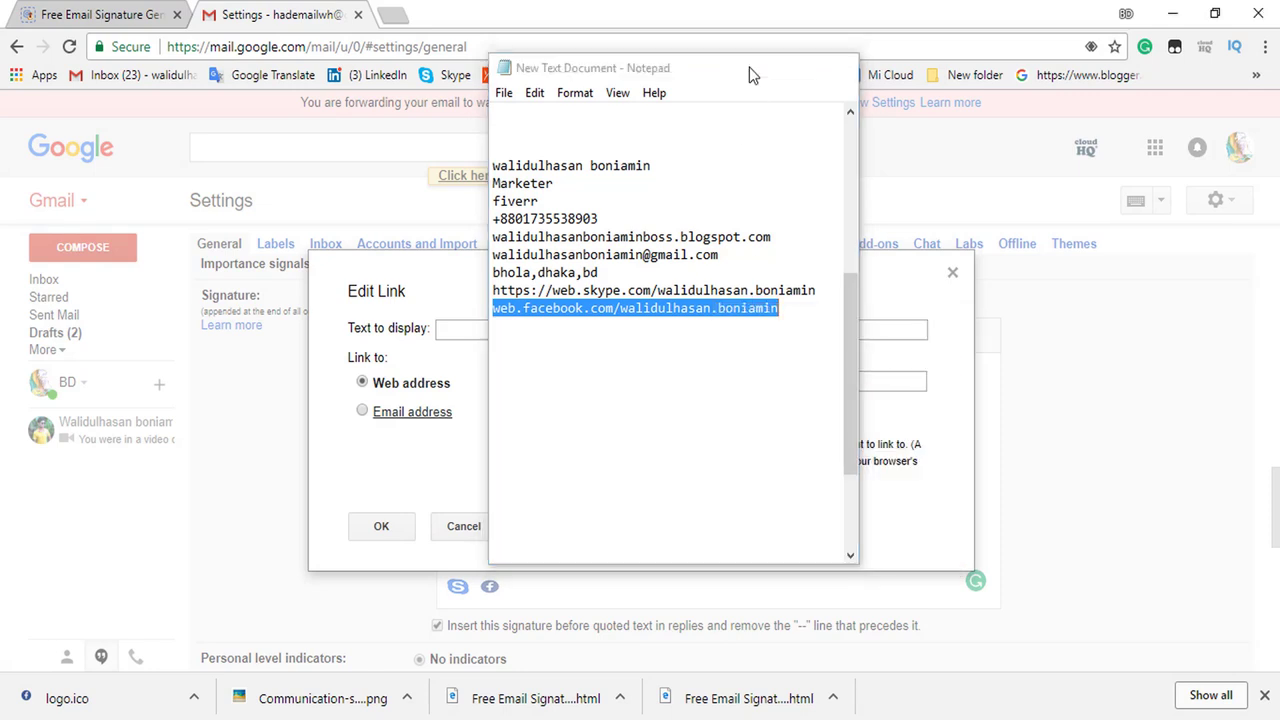
left_click(751, 68)
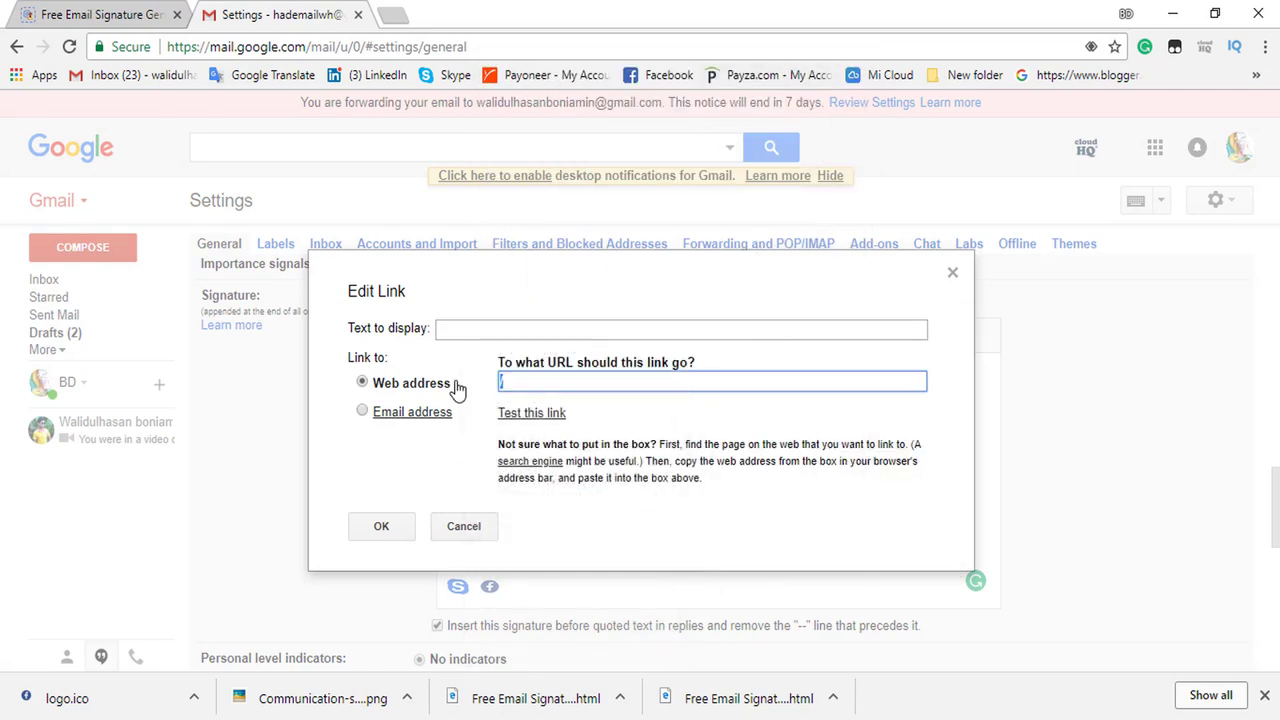
key("ctrl+v")
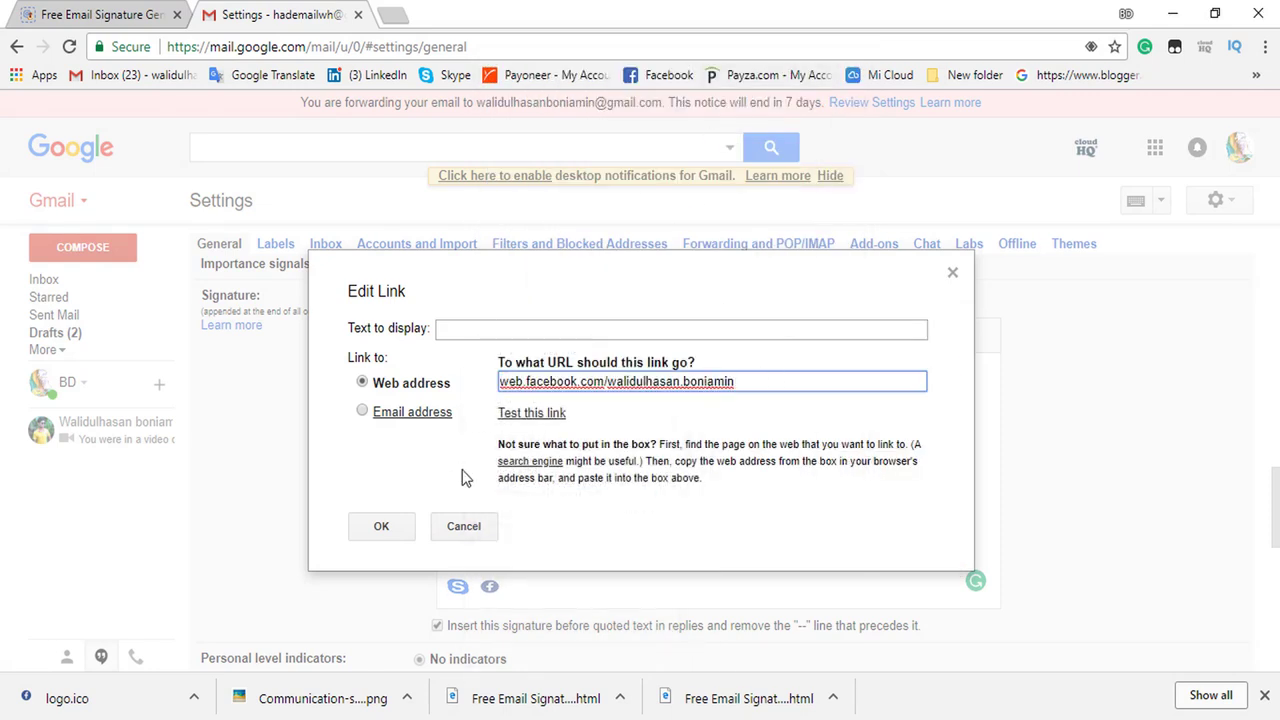
left_click(386, 527)
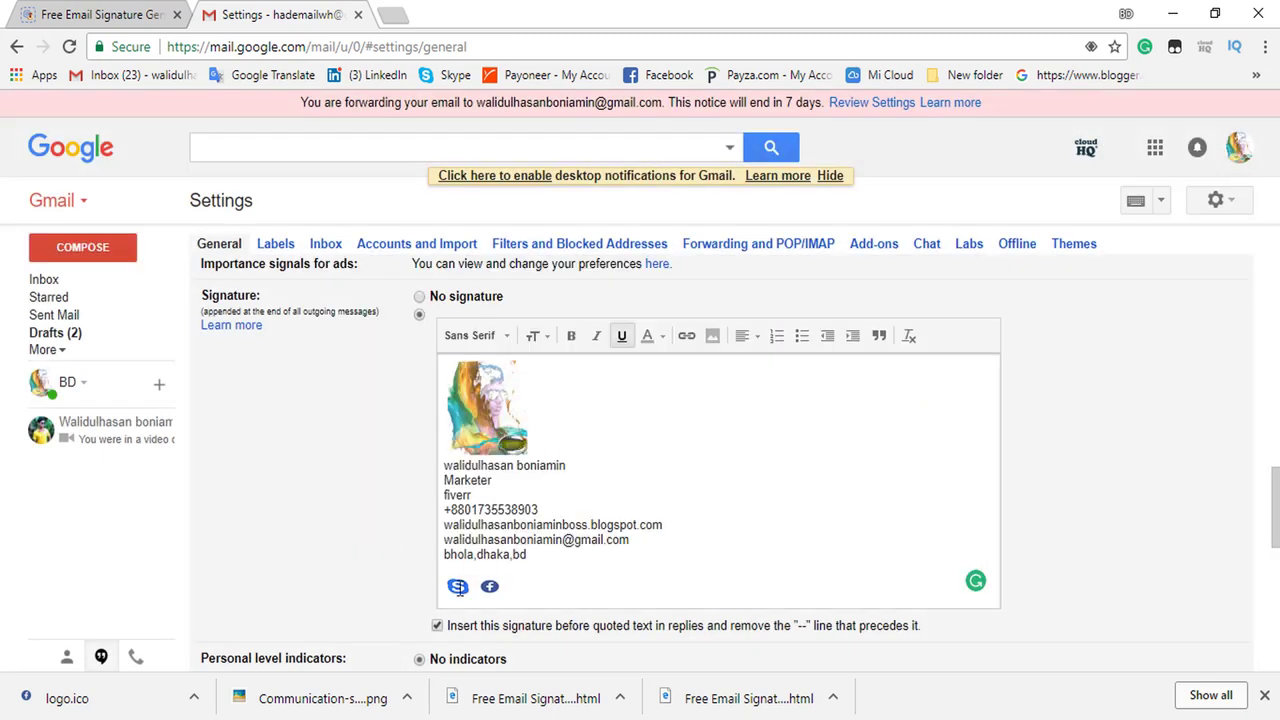
left_click(492, 586)
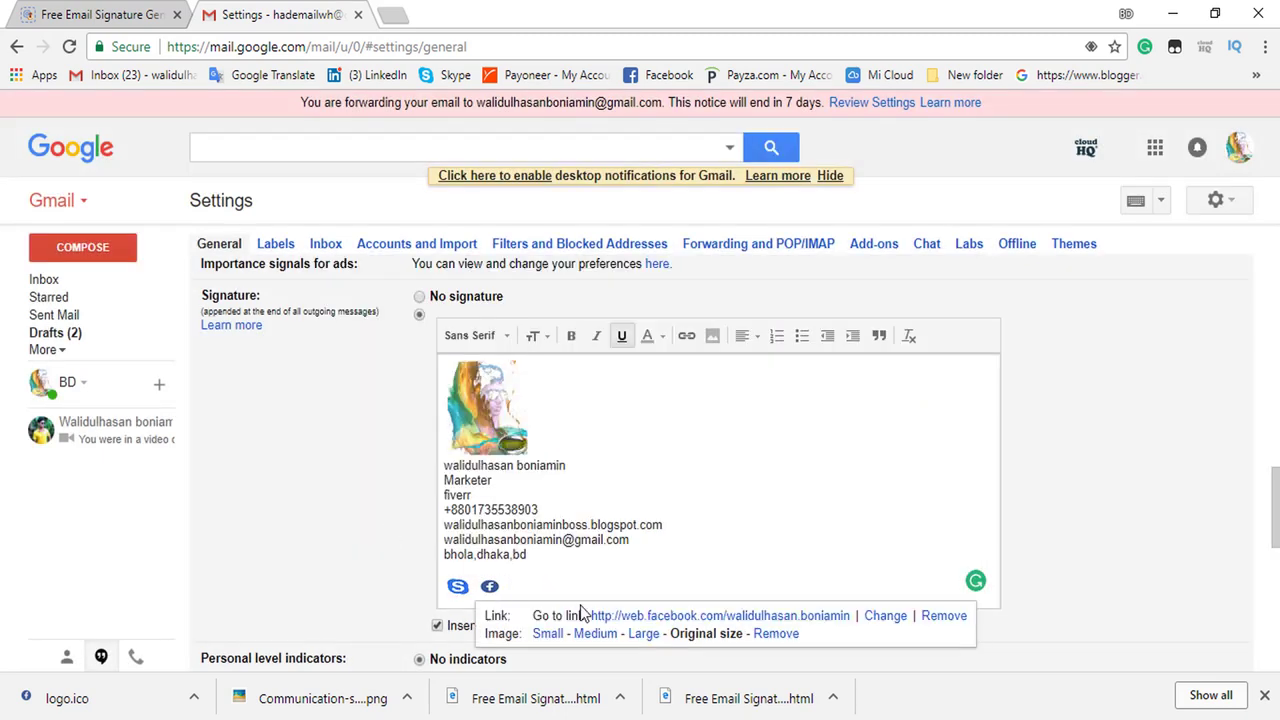
left_click(460, 588)
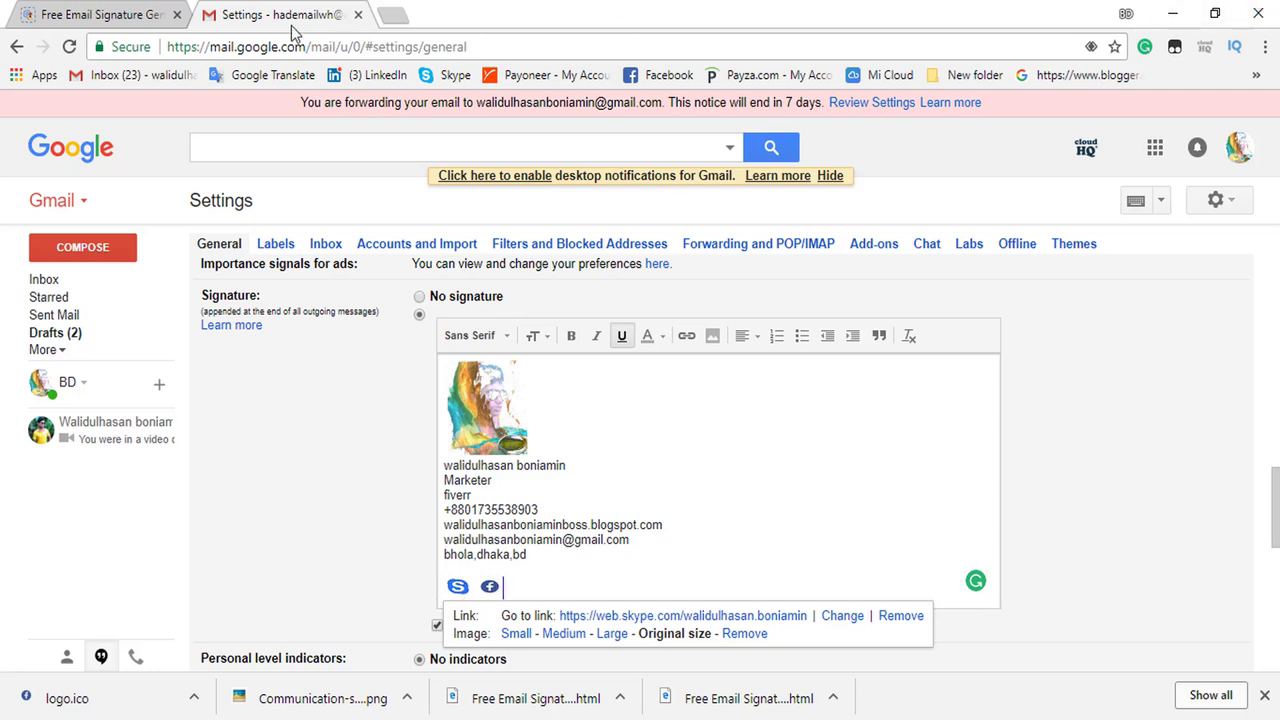
Search Google for "fb icon" in a new browser tab
left_click(392, 16)
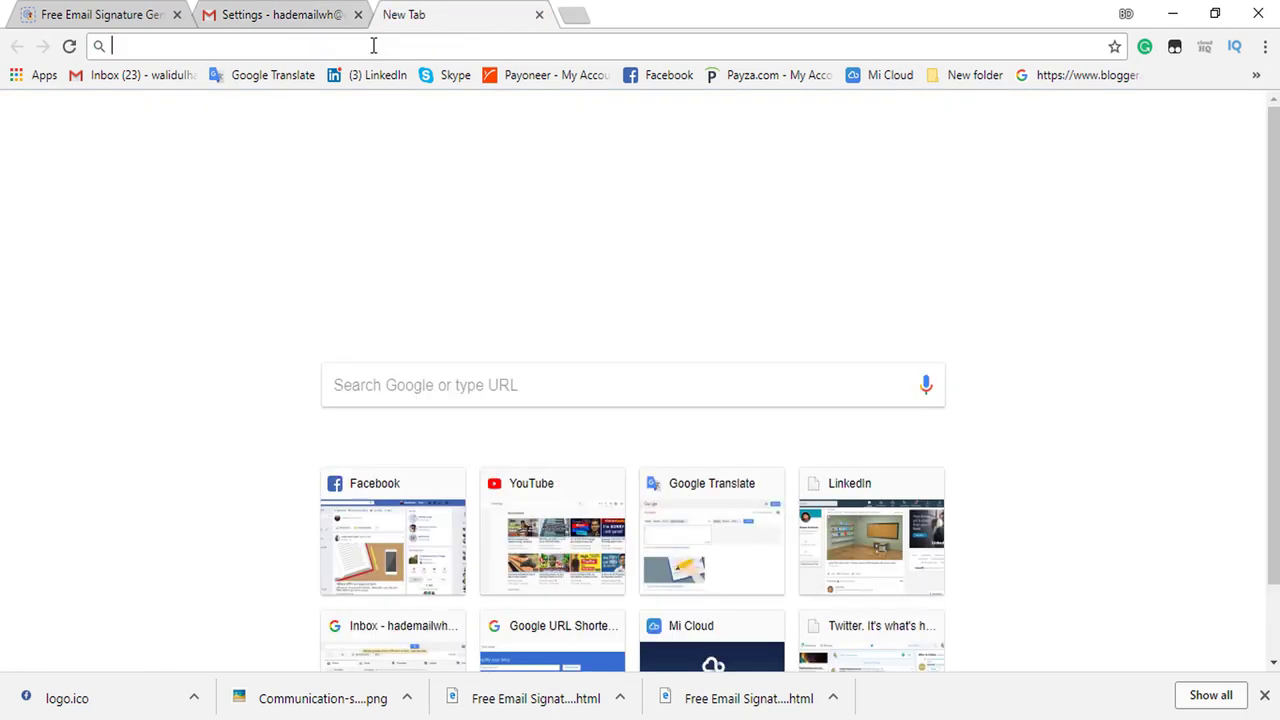
type("fb ")
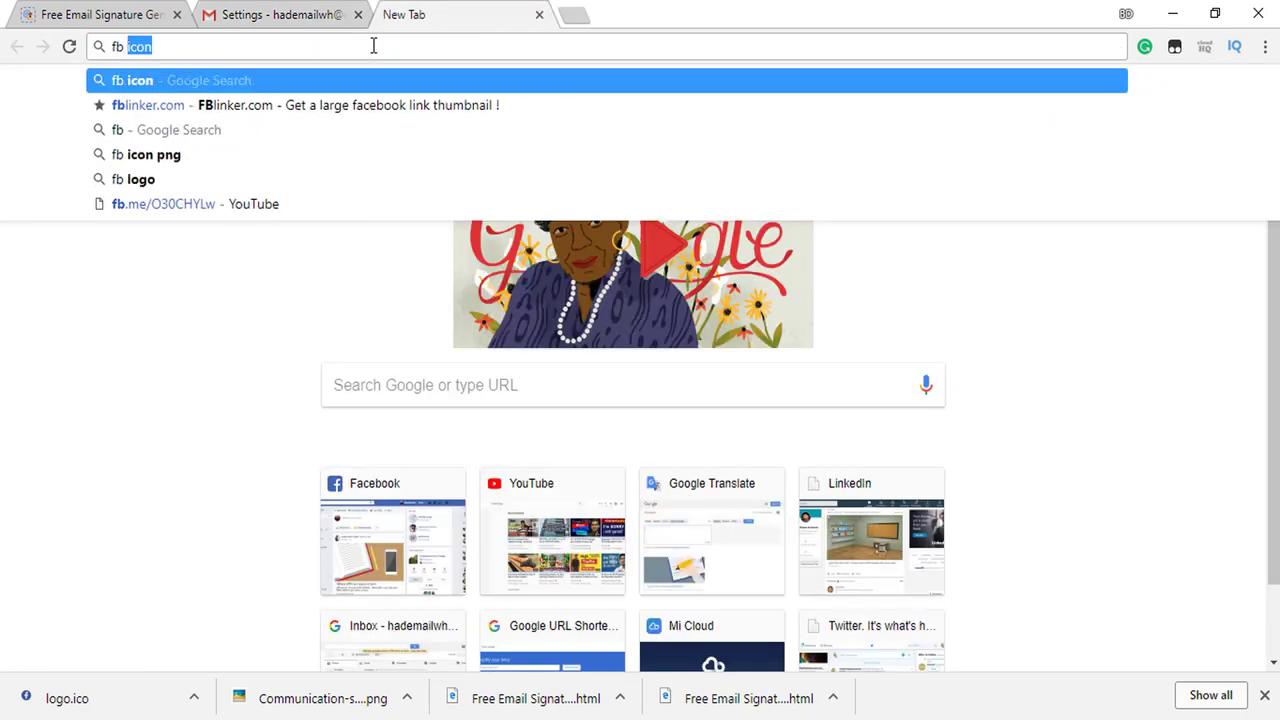
type("icon")
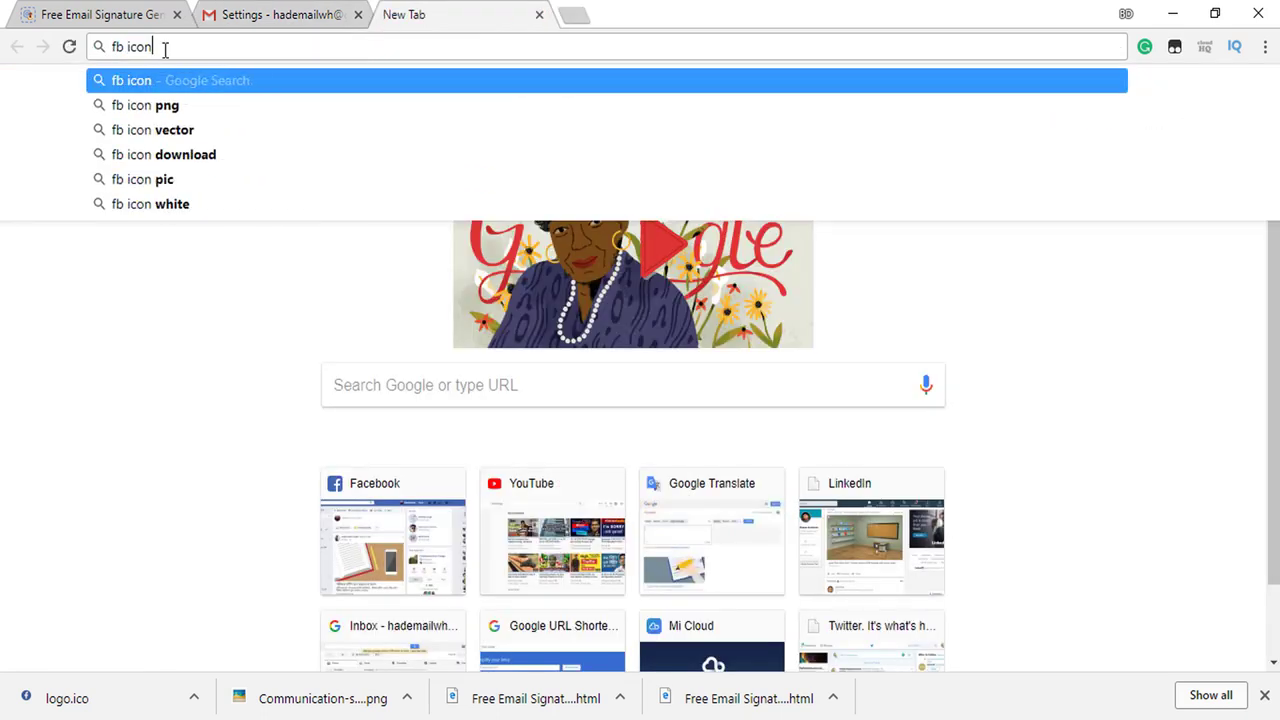
key("Return")
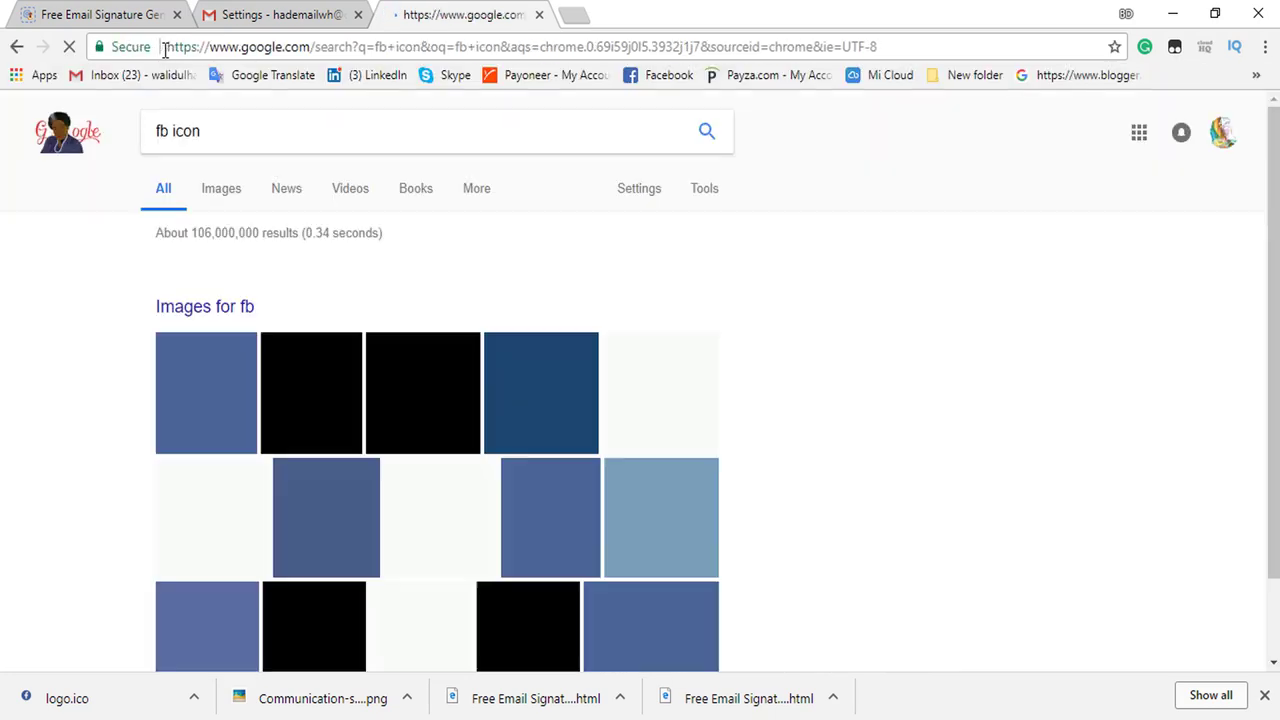
Show the image results for the Facebook icon search and save the round blue shareicon.net icon to the Desktop as a PNG named download
left_click(221, 194)
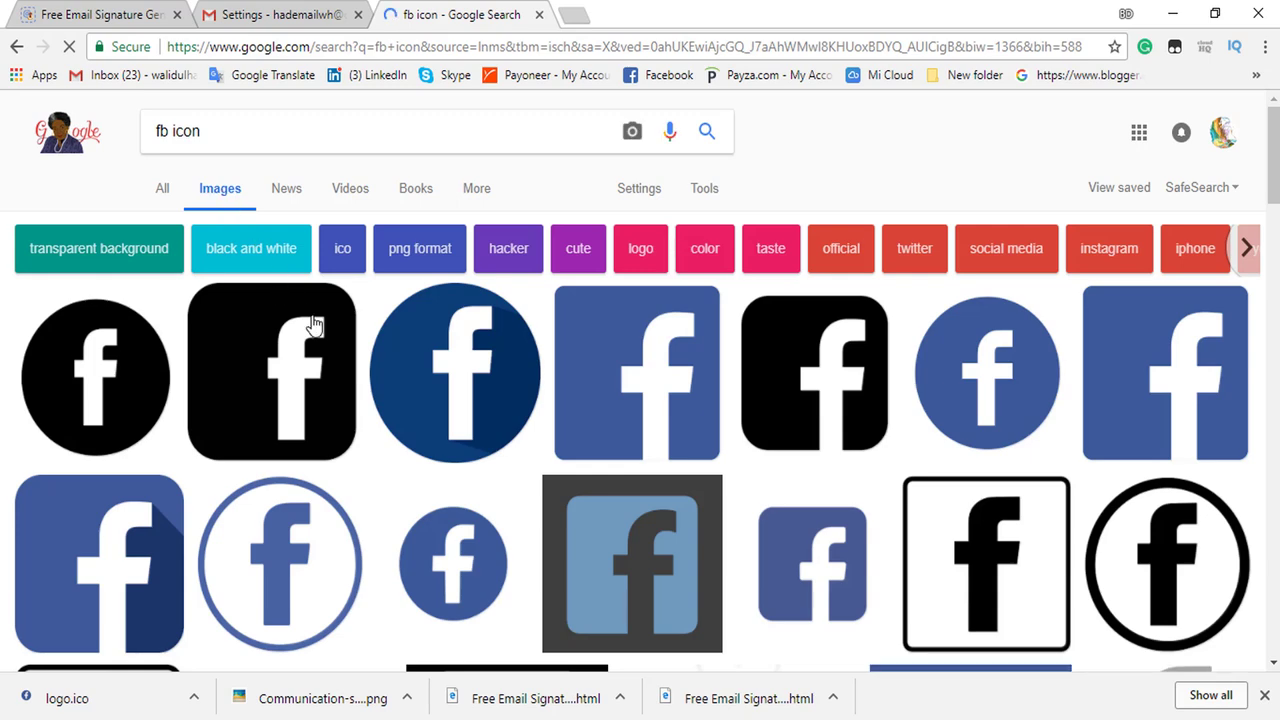
scroll(440, 440, "down", 1)
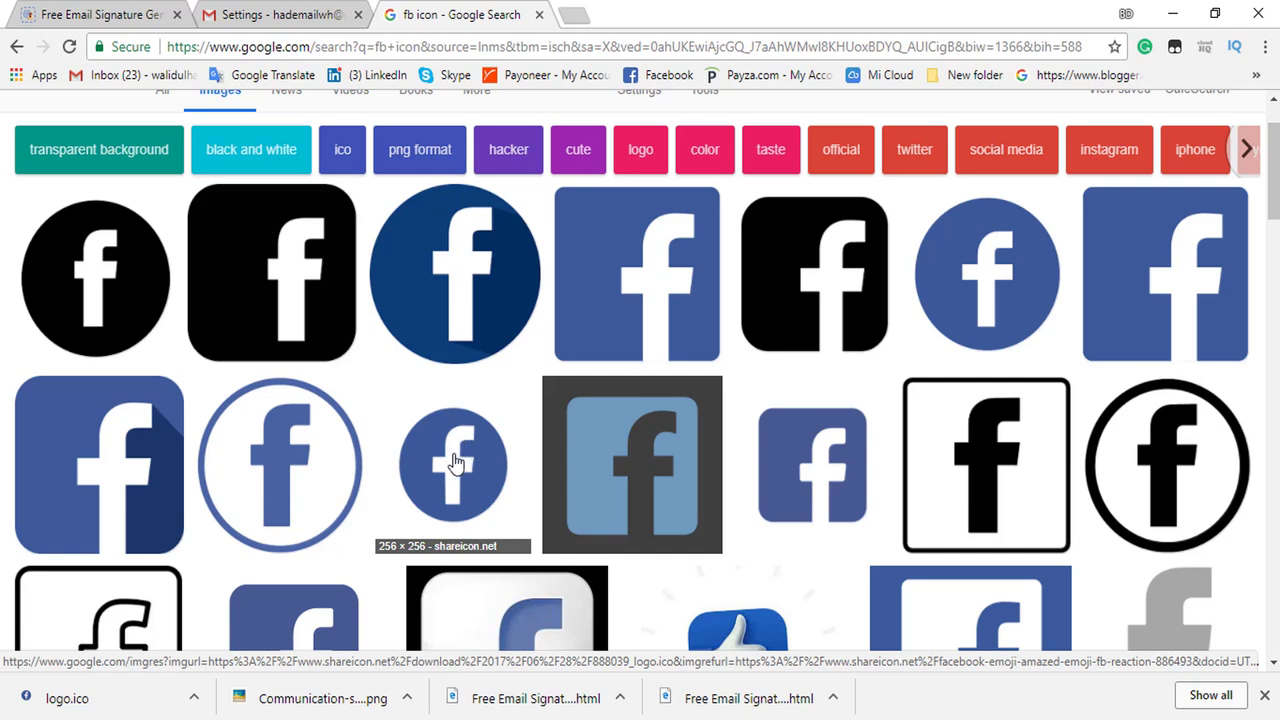
right_click(455, 462)
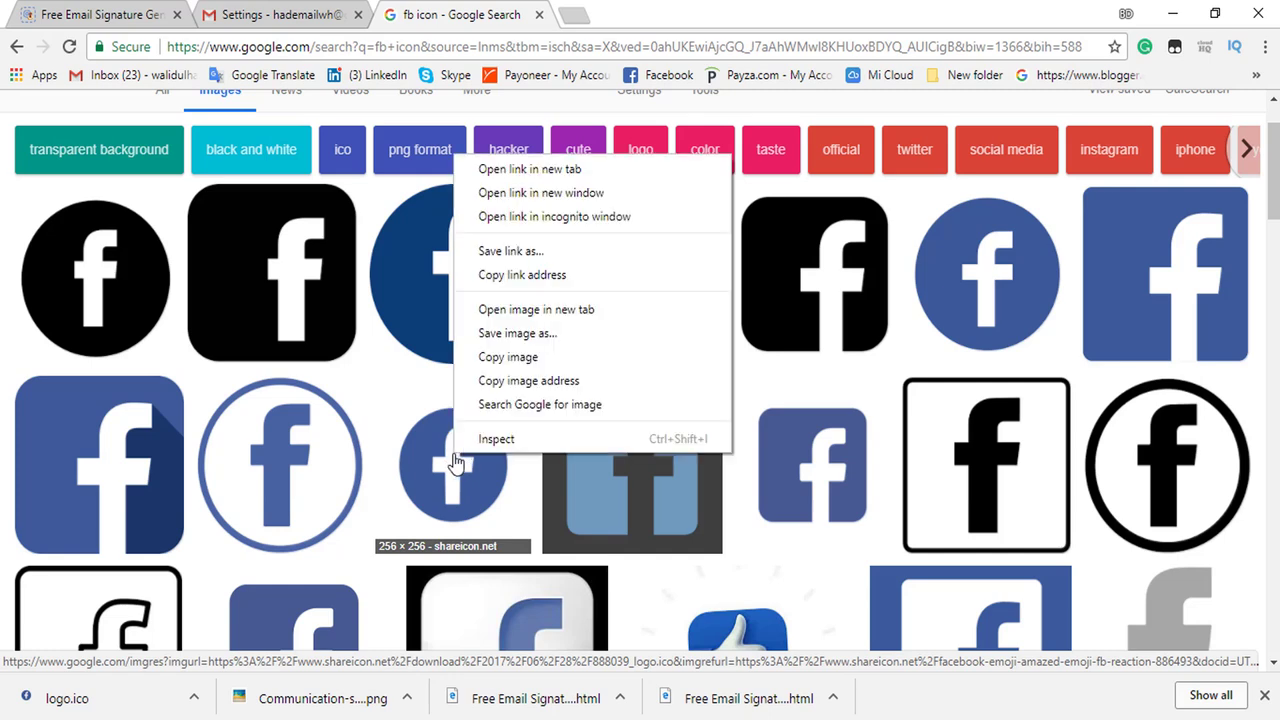
left_click(516, 334)
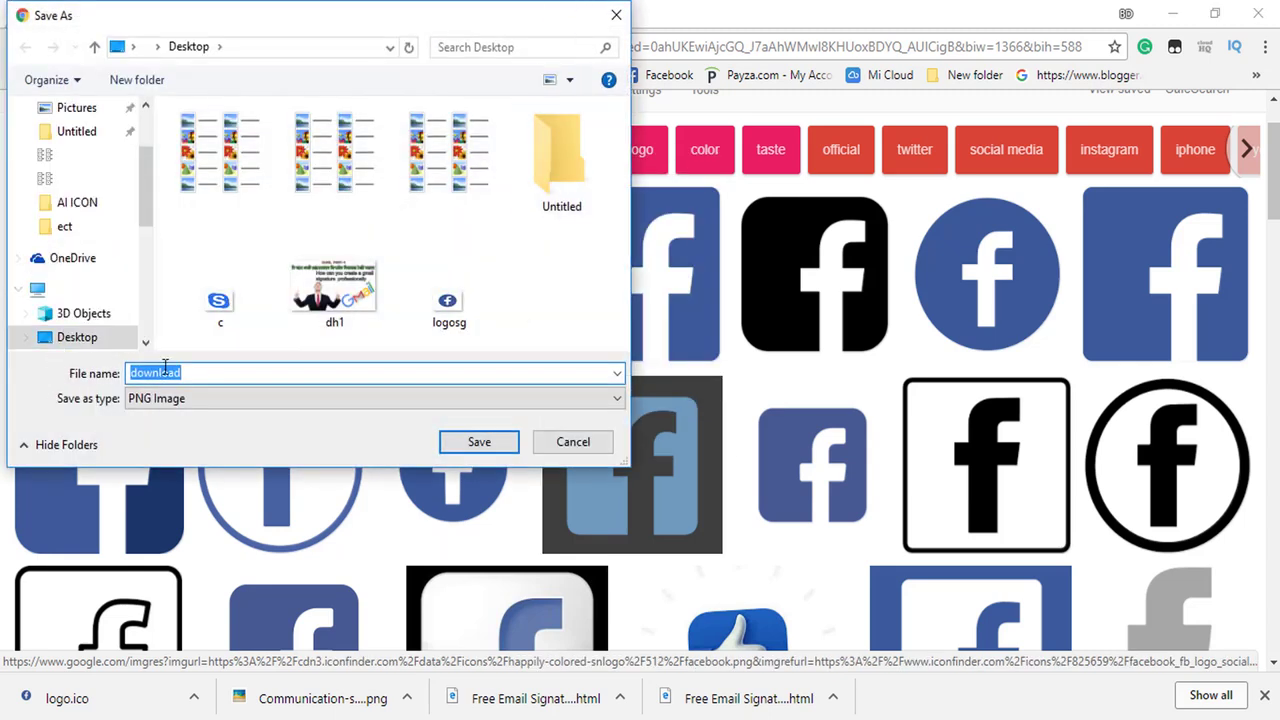
scroll(80, 214, "up", 3)
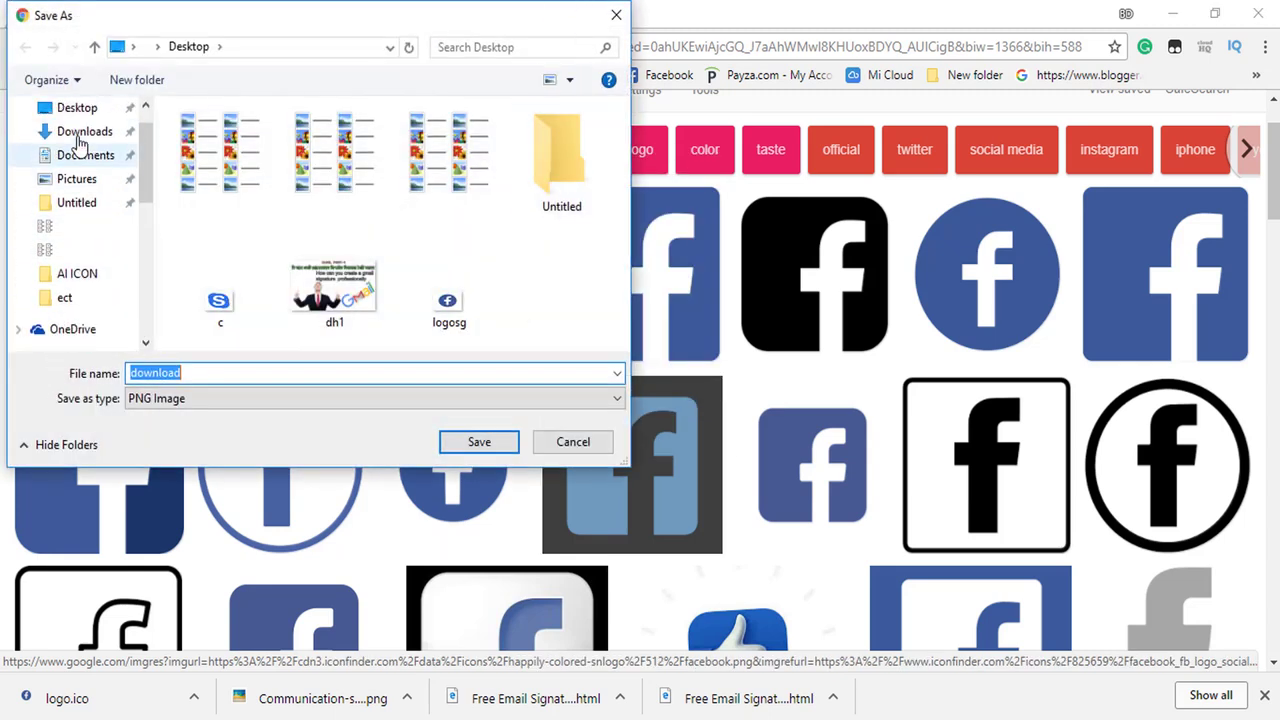
scroll(80, 143, "up", 1)
left_click(71, 152)
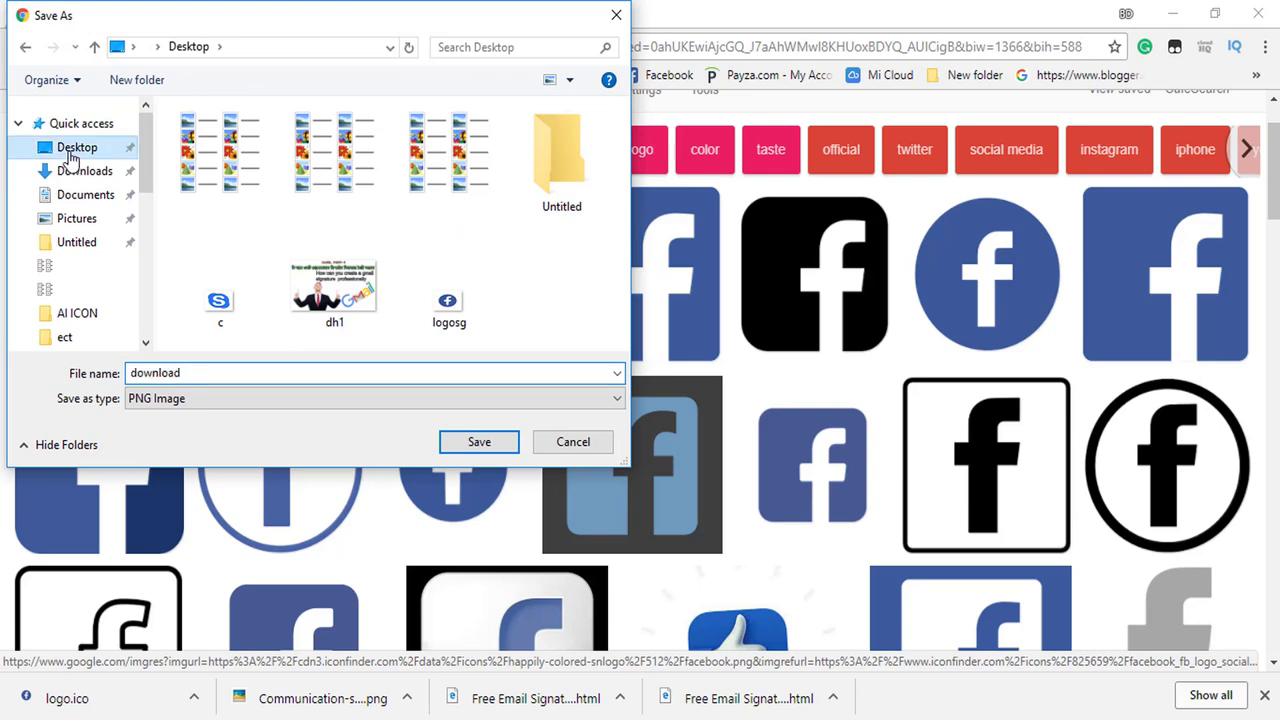
left_click(448, 448)
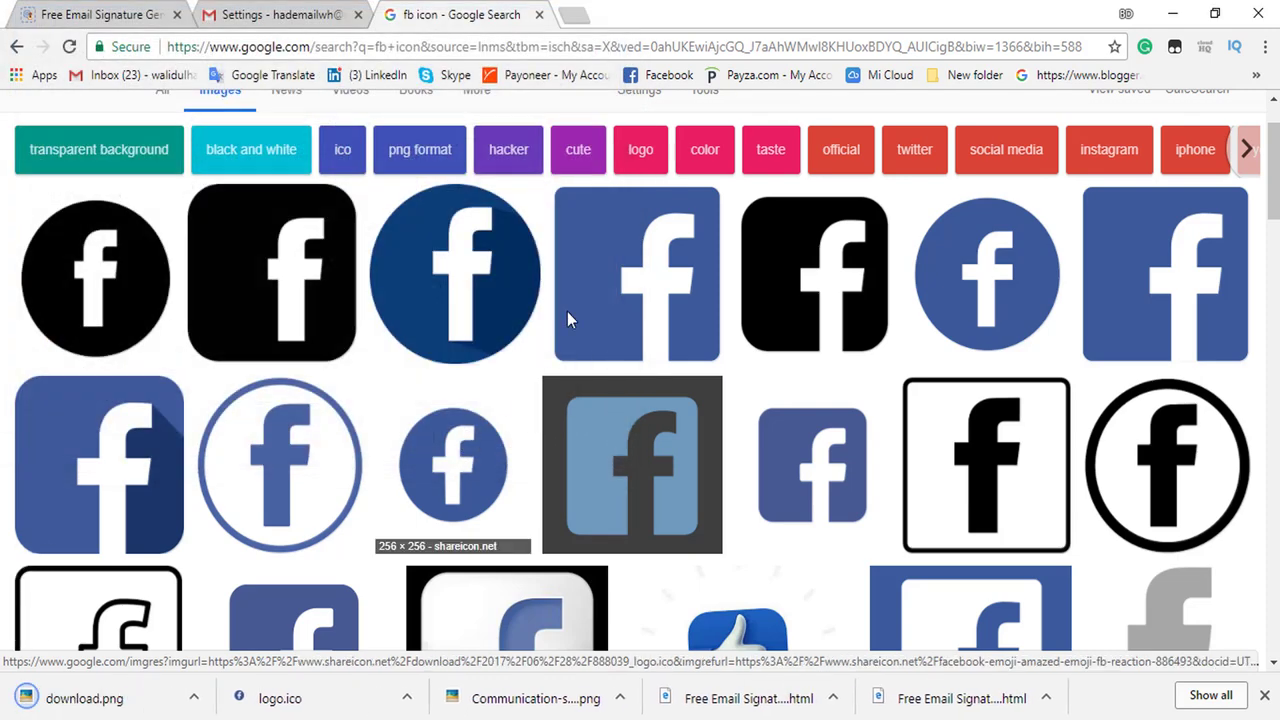
Go to the desktop and open the saved download image for editing in Paint
left_click(1172, 14)
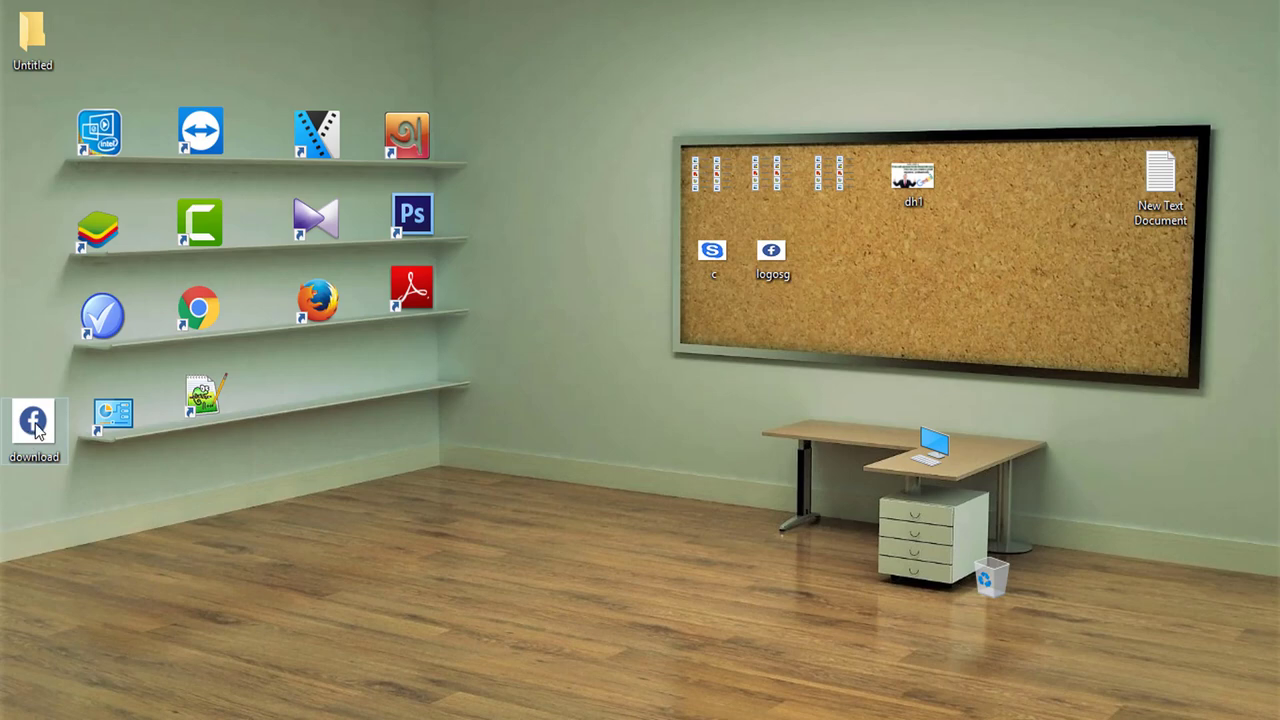
right_click(34, 430)
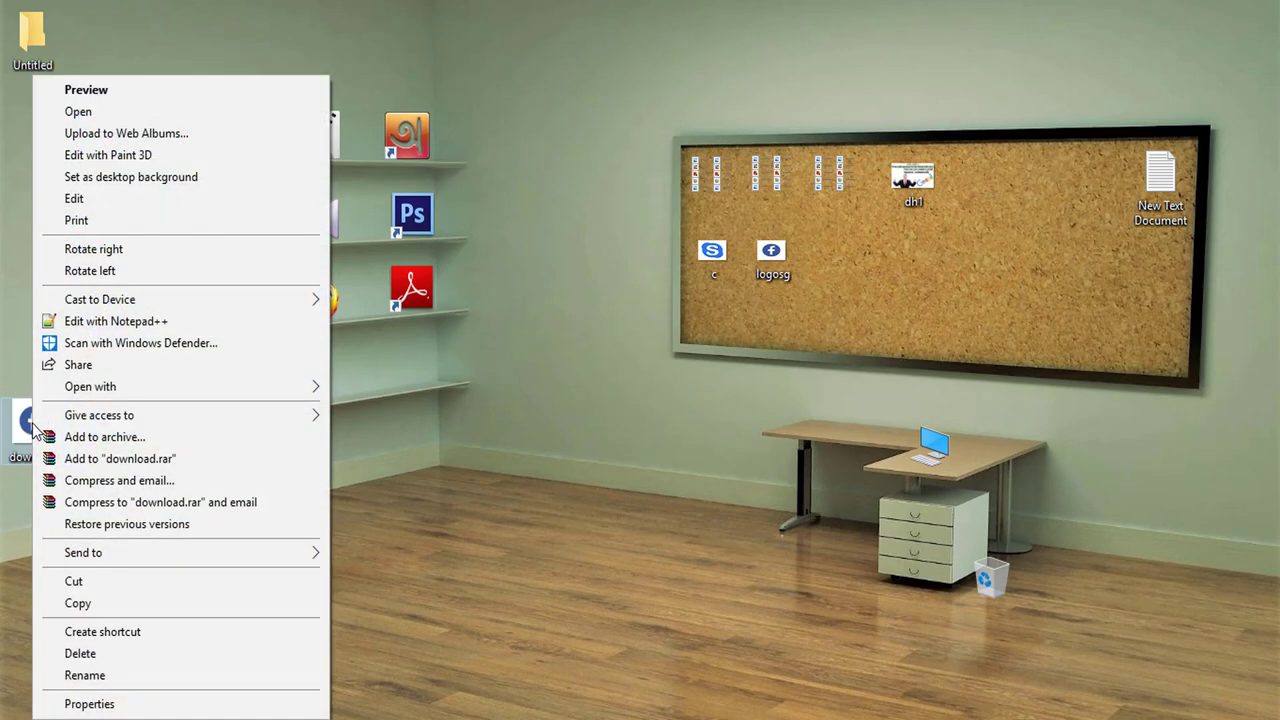
left_click(88, 199)
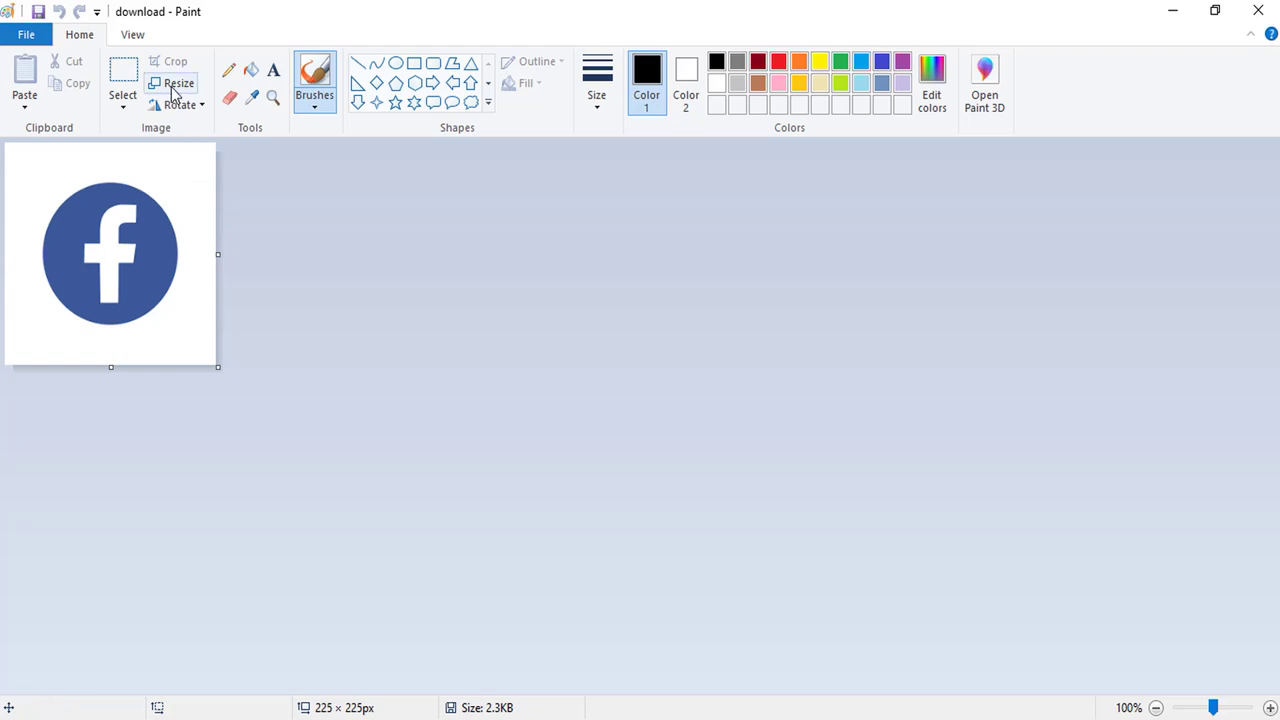
Resize the icon to 30 pixels horizontally and 20 vertically without maintaining the aspect ratio, save it and close Paint
left_click(175, 88)
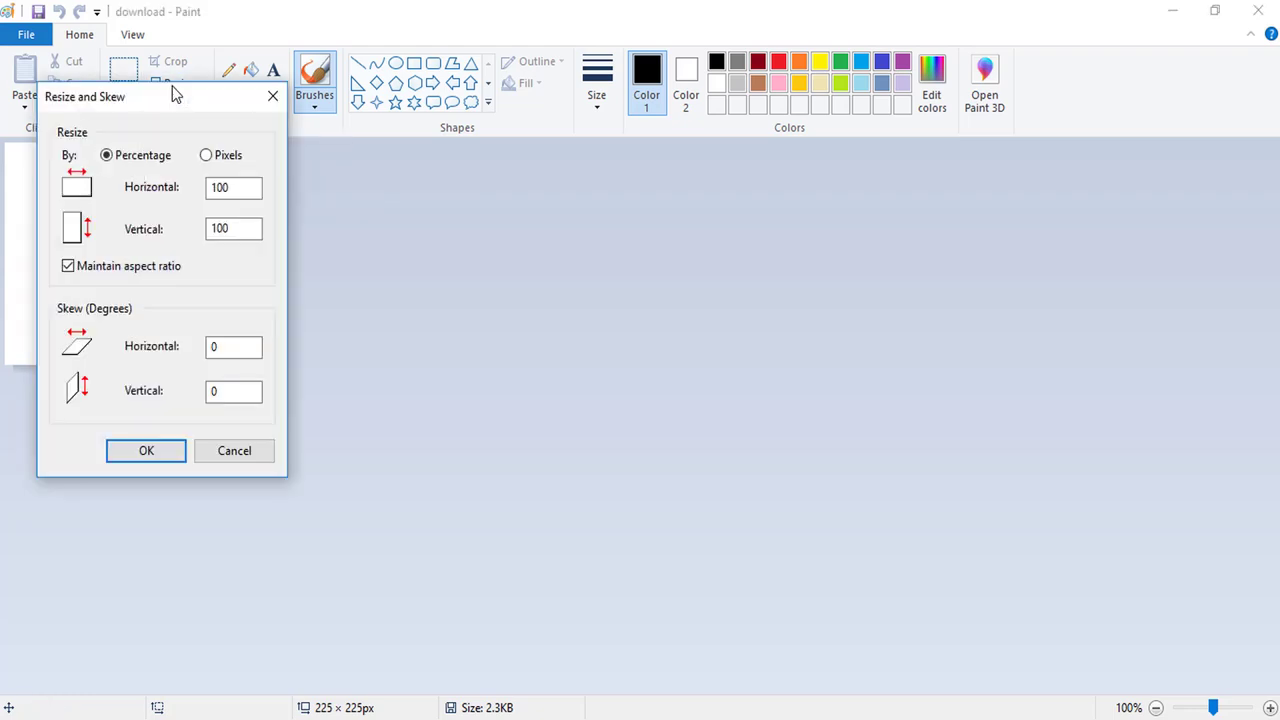
left_click(207, 157)
left_click(68, 266)
left_click_drag(251, 187, 170, 188)
type("3")
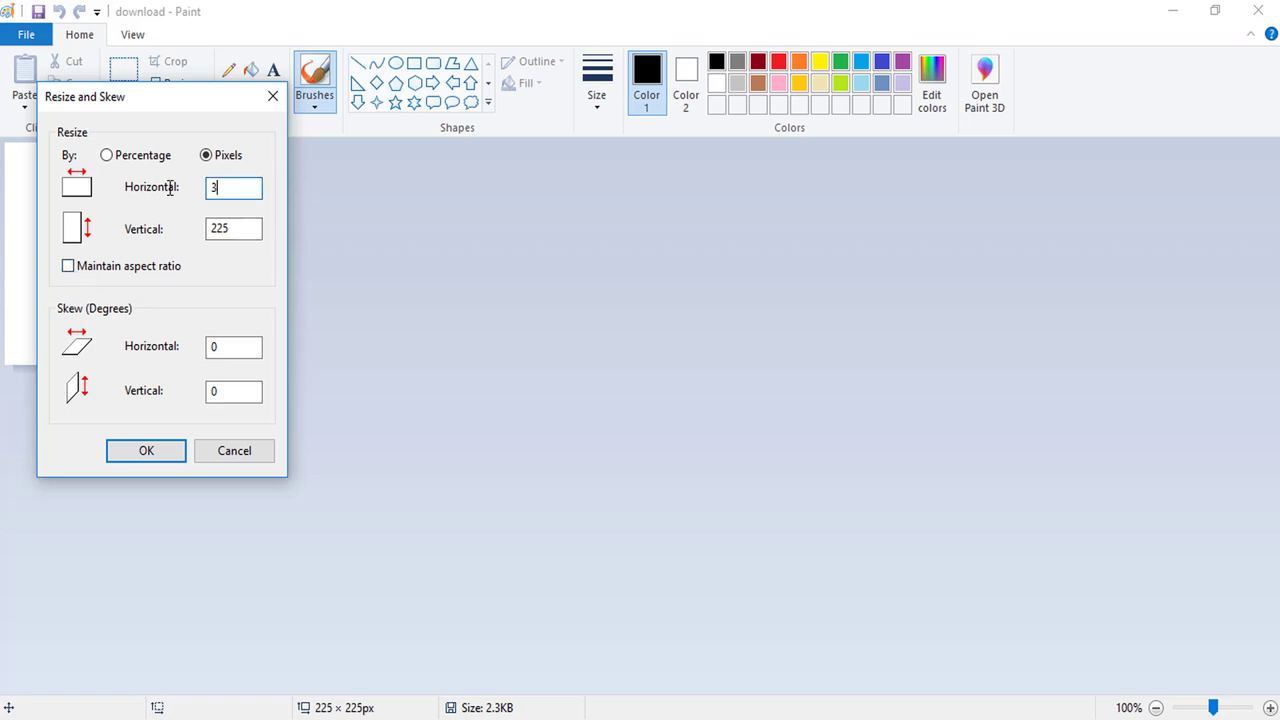
type("0")
left_click_drag(246, 229, 177, 229)
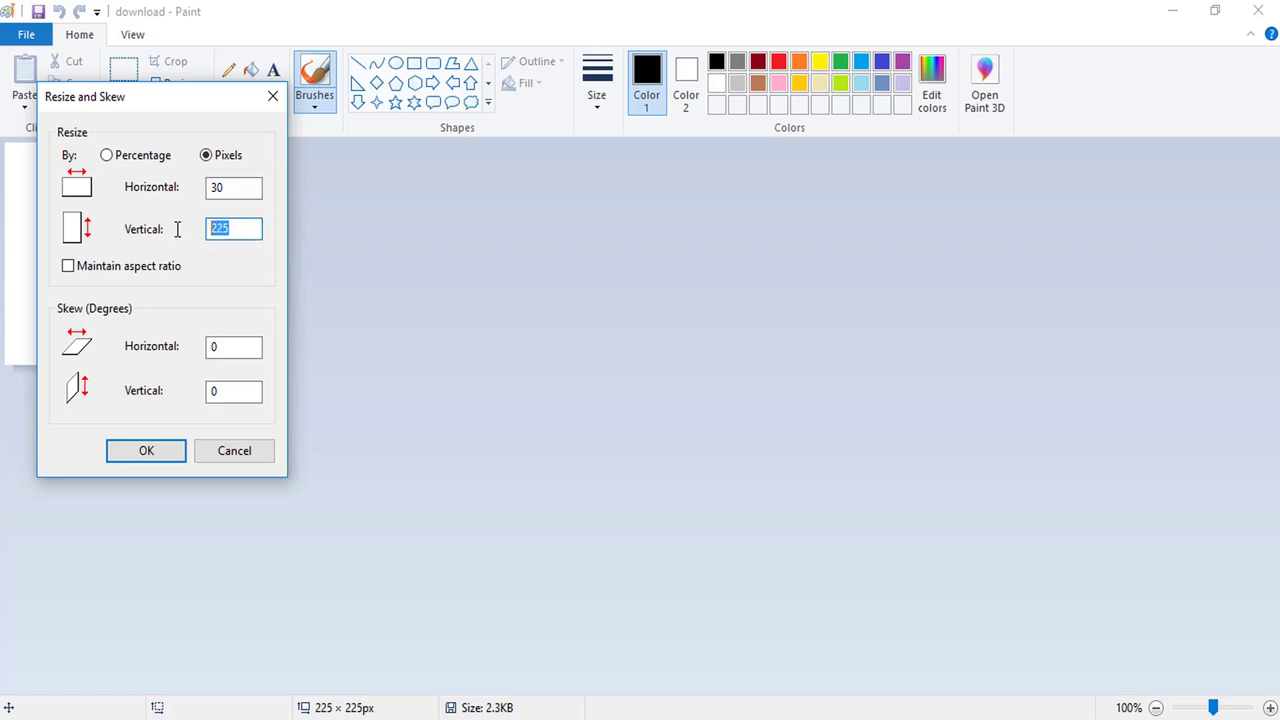
type("20")
left_click(149, 449)
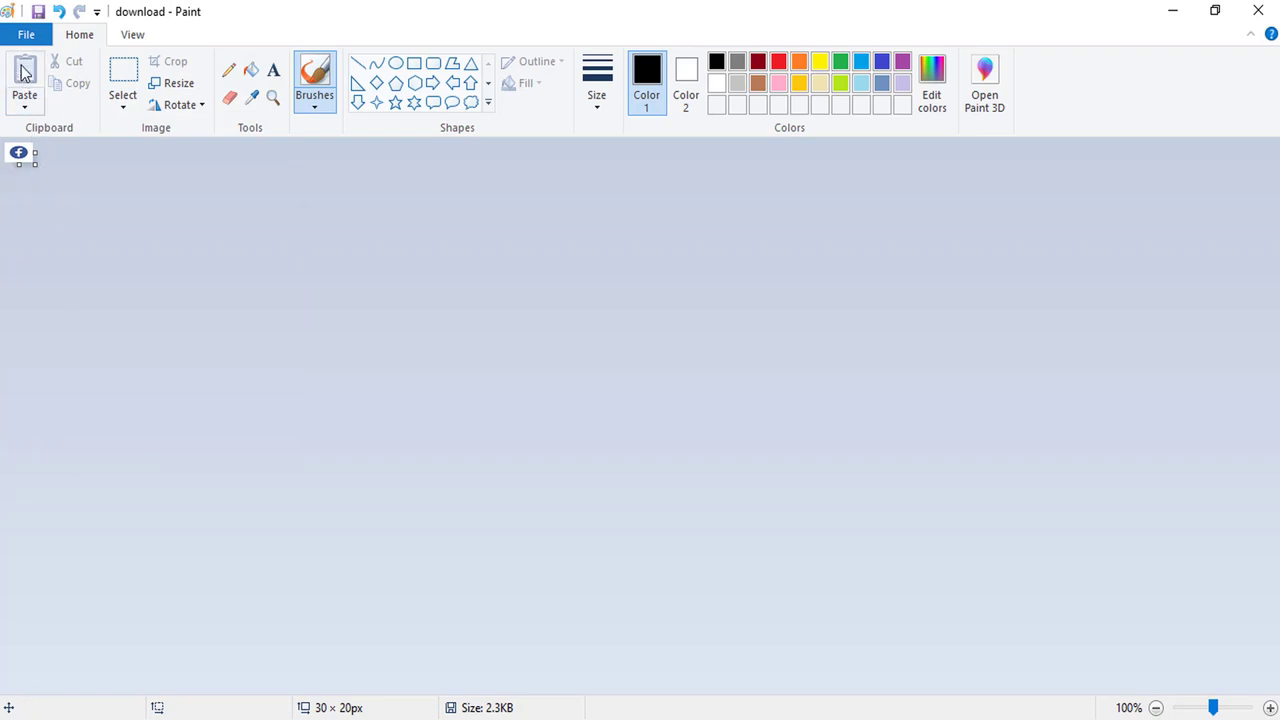
left_click(37, 13)
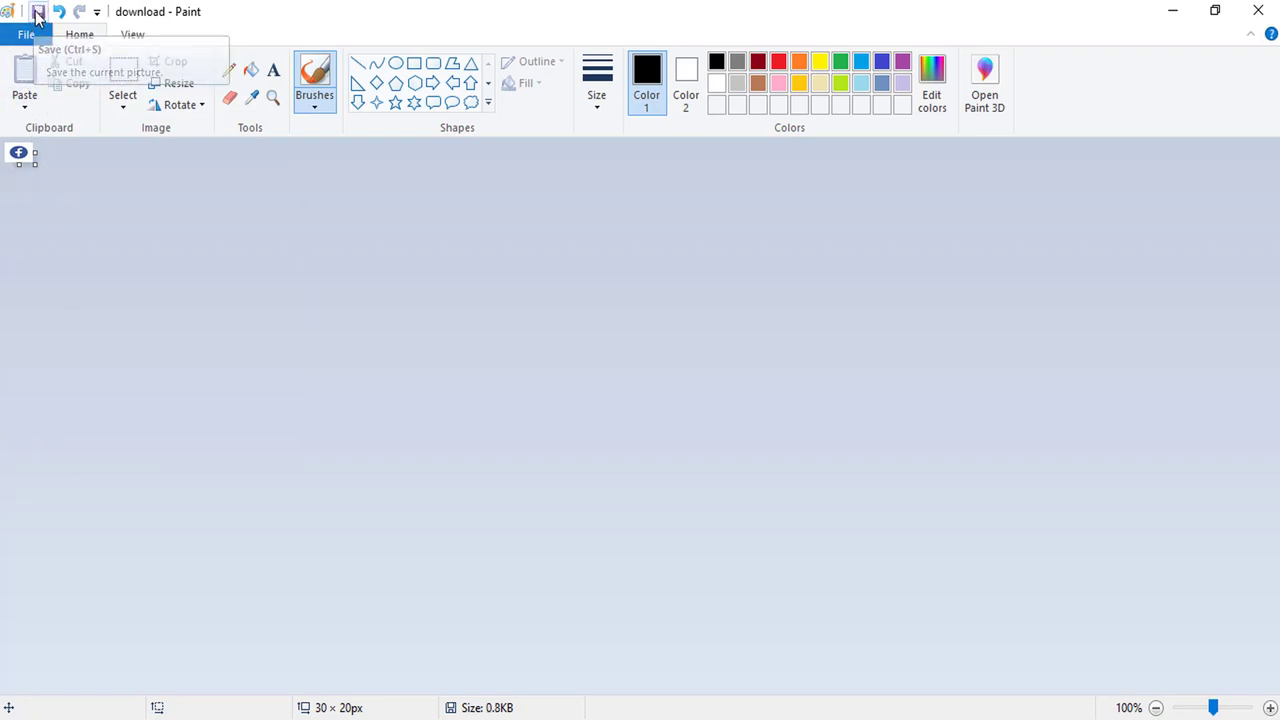
left_click(1253, 9)
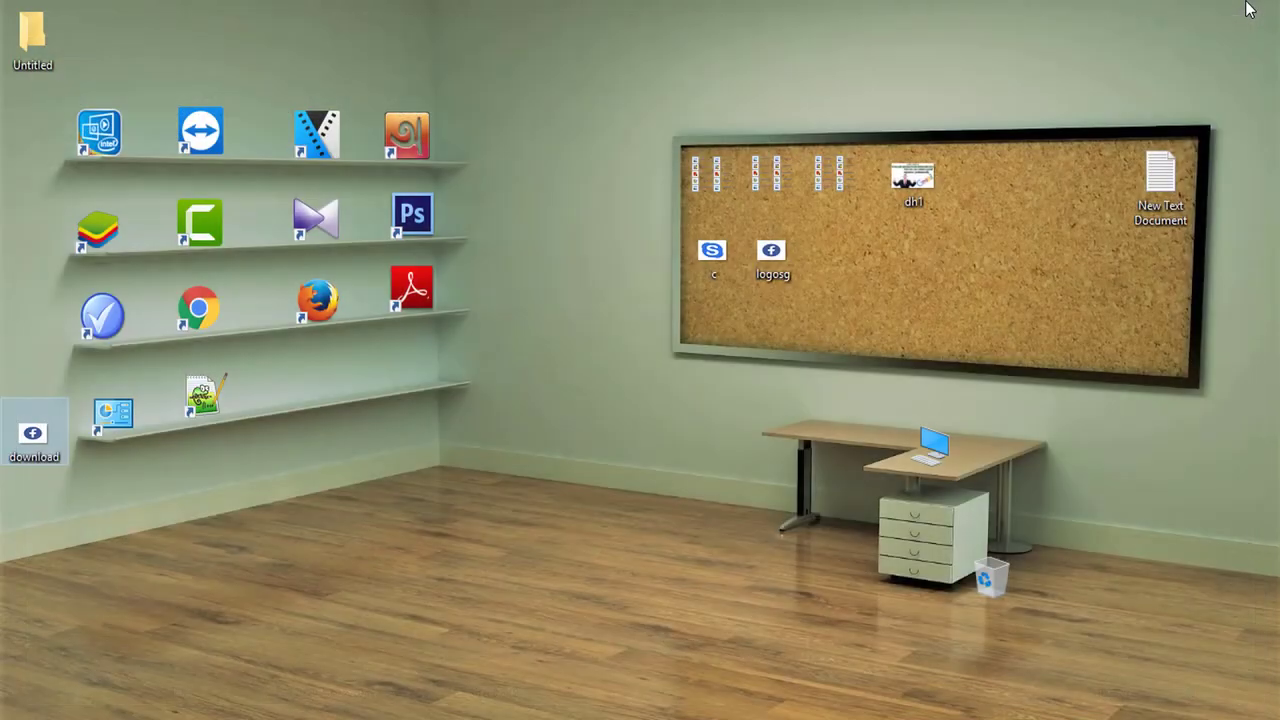
Return from the desktop to the browser and view the signature section in the Gmail settings
mouse_move(33, 433)
mouse_move(437, 719)
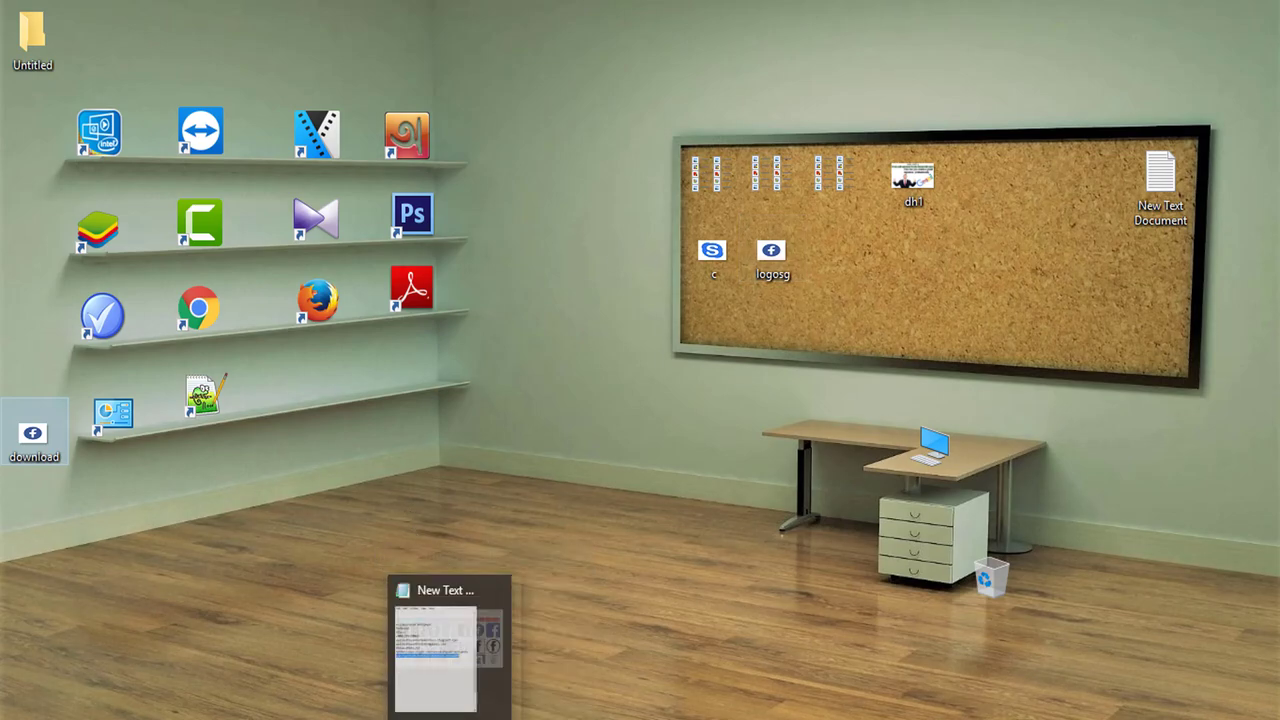
left_click(440, 648)
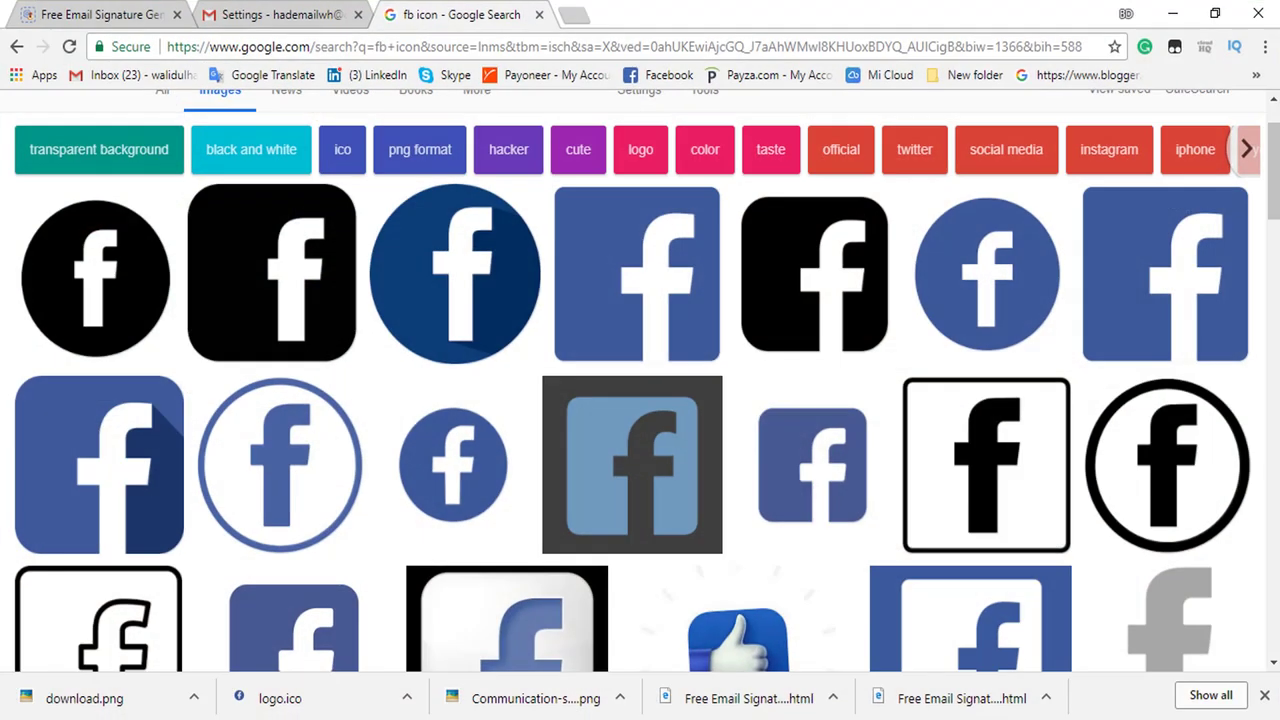
left_click(240, 10)
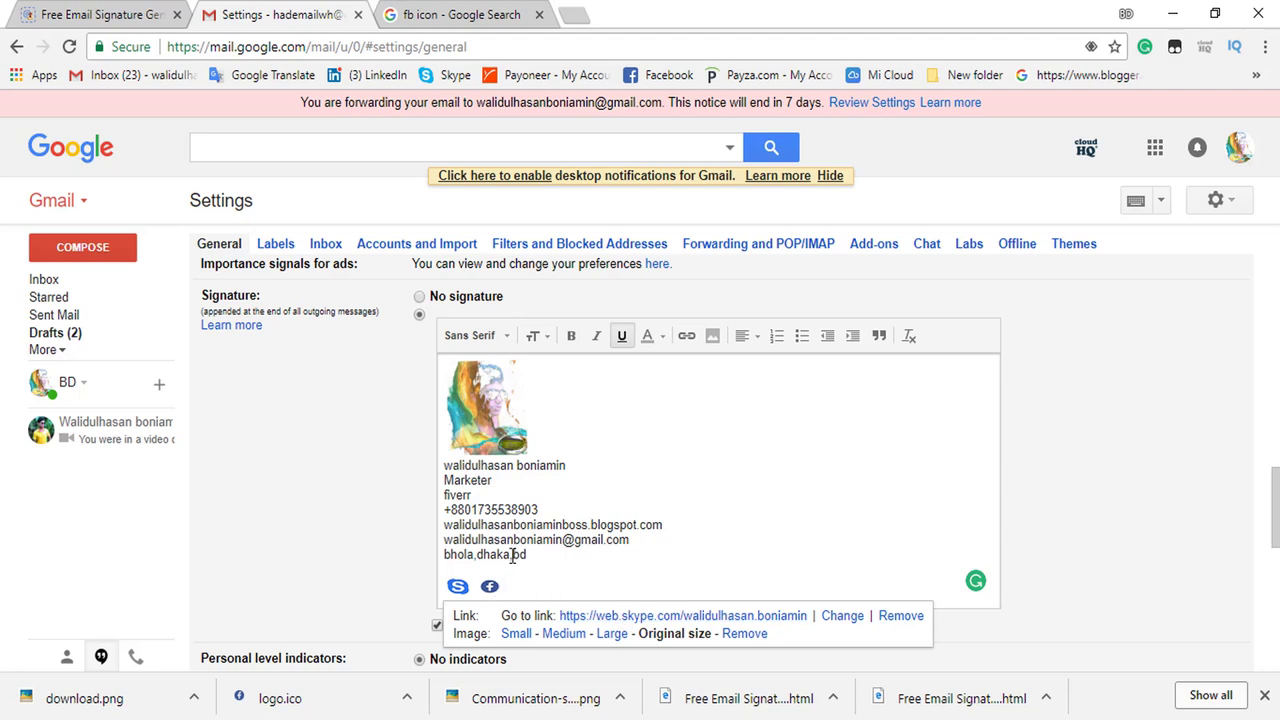
scroll(516, 545, "down", 1)
scroll(516, 545, "up", 3)
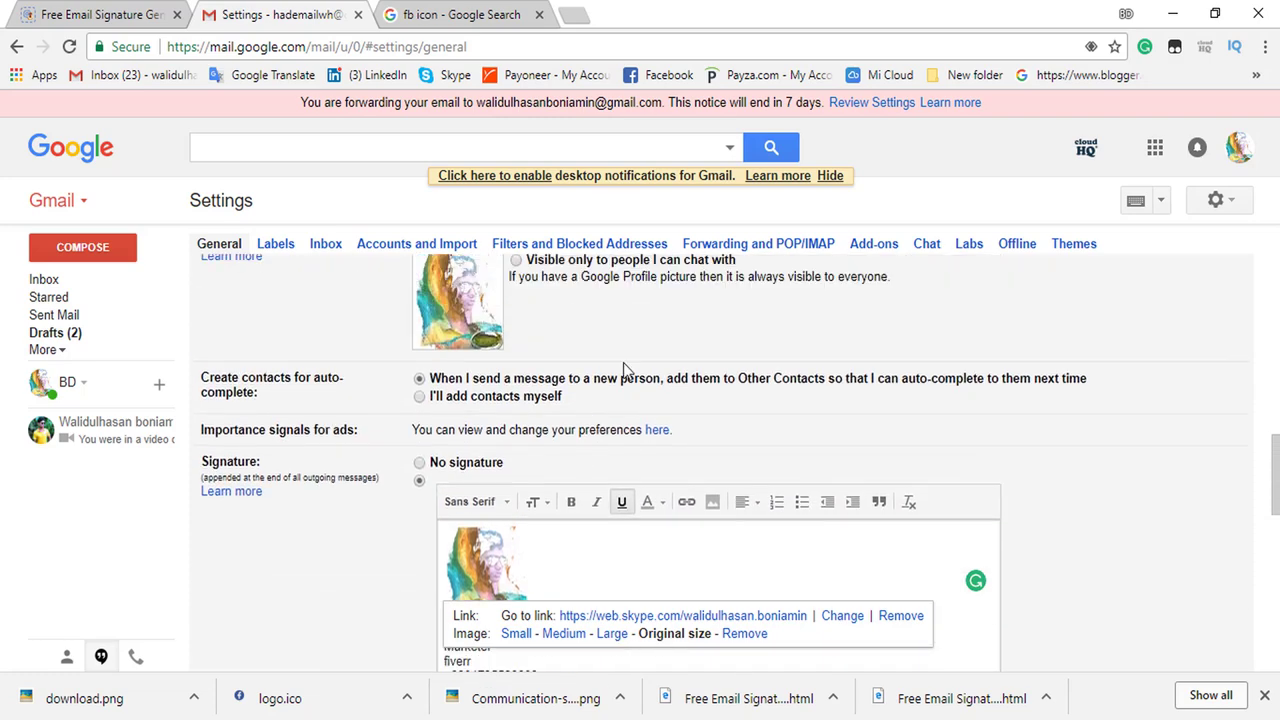
Open Facebook in a new browser tab, copy the web address of the own profile page and close the tab
right_click(650, 77)
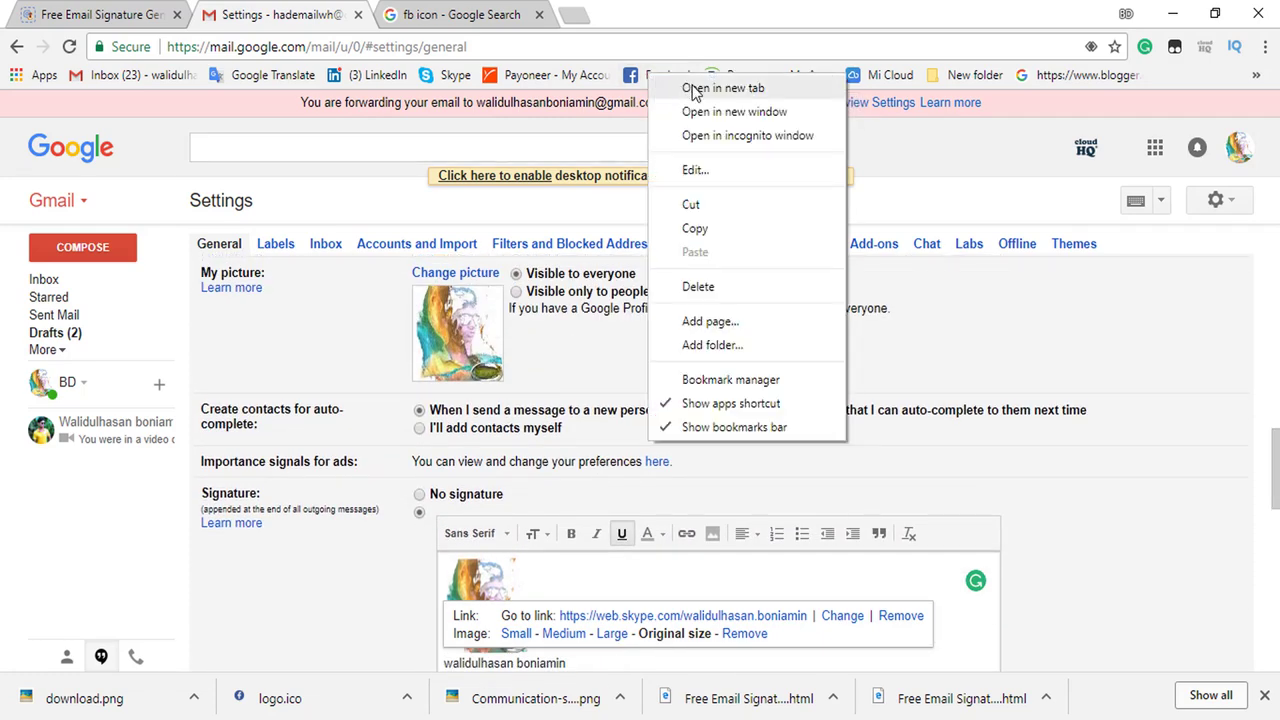
left_click(695, 90)
left_click(645, 14)
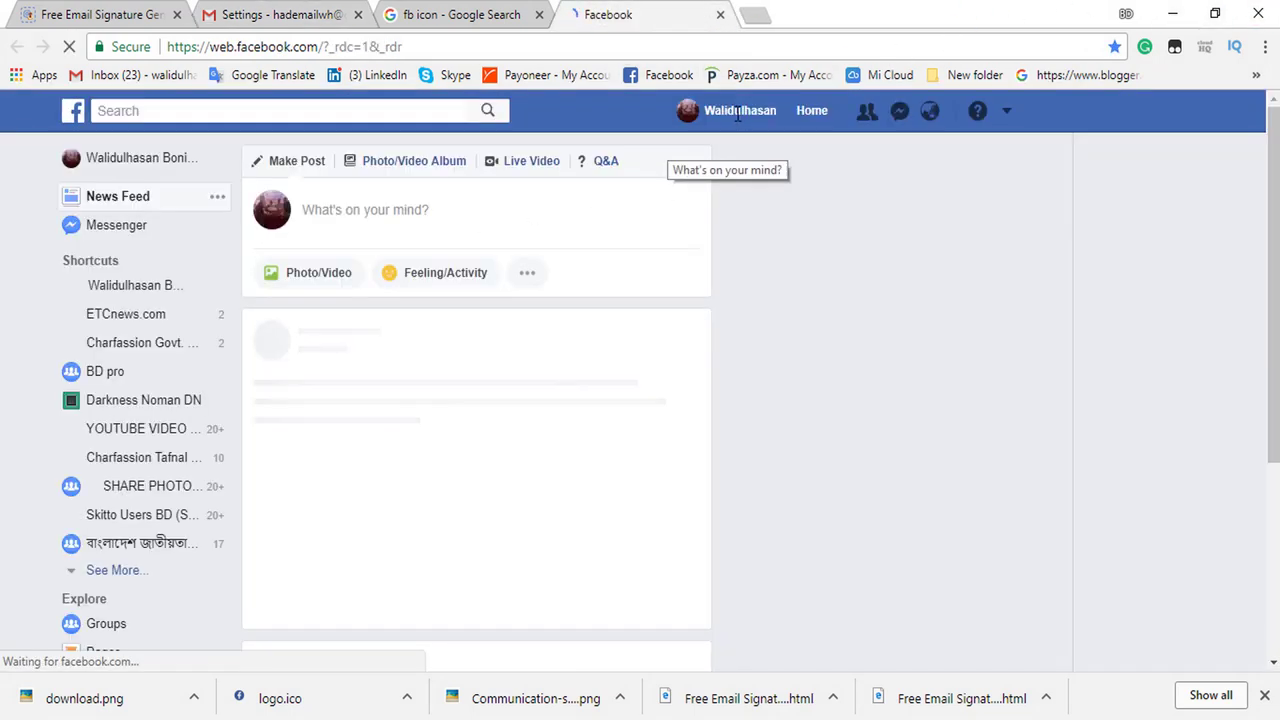
left_click(738, 111)
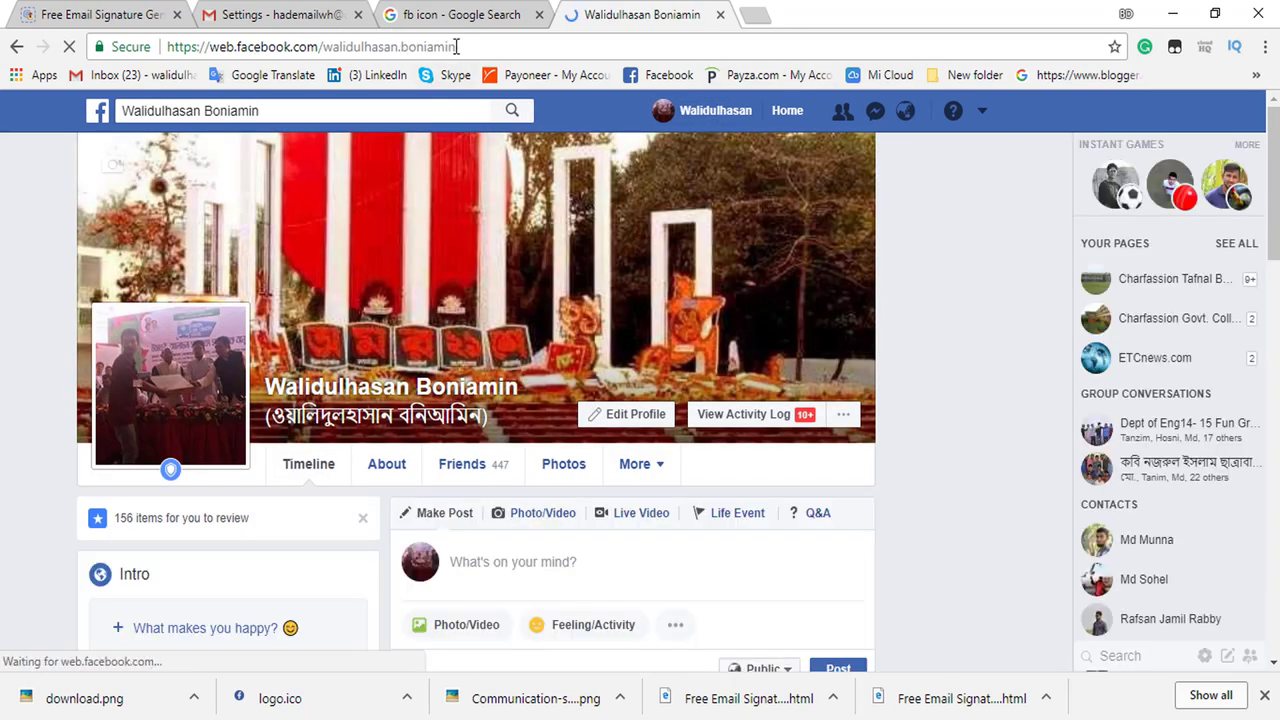
left_click_drag(456, 46, 165, 46)
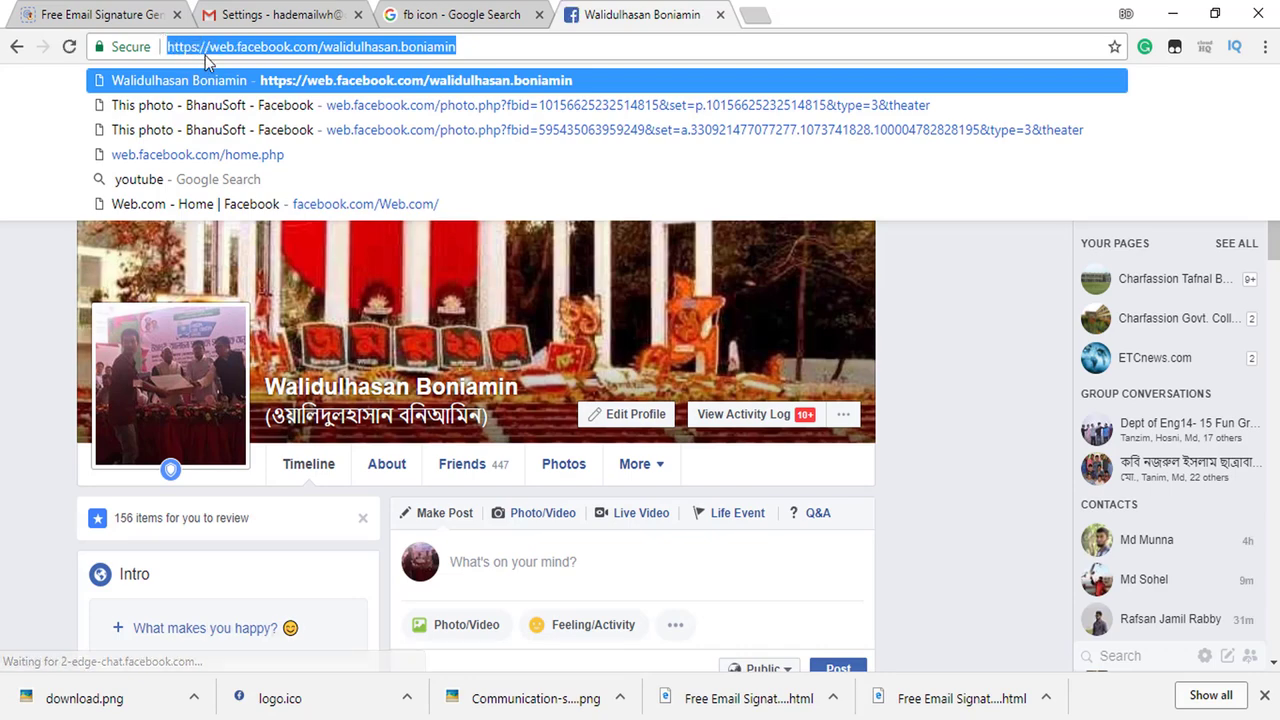
key("ctrl+c")
key("ctrl+w")
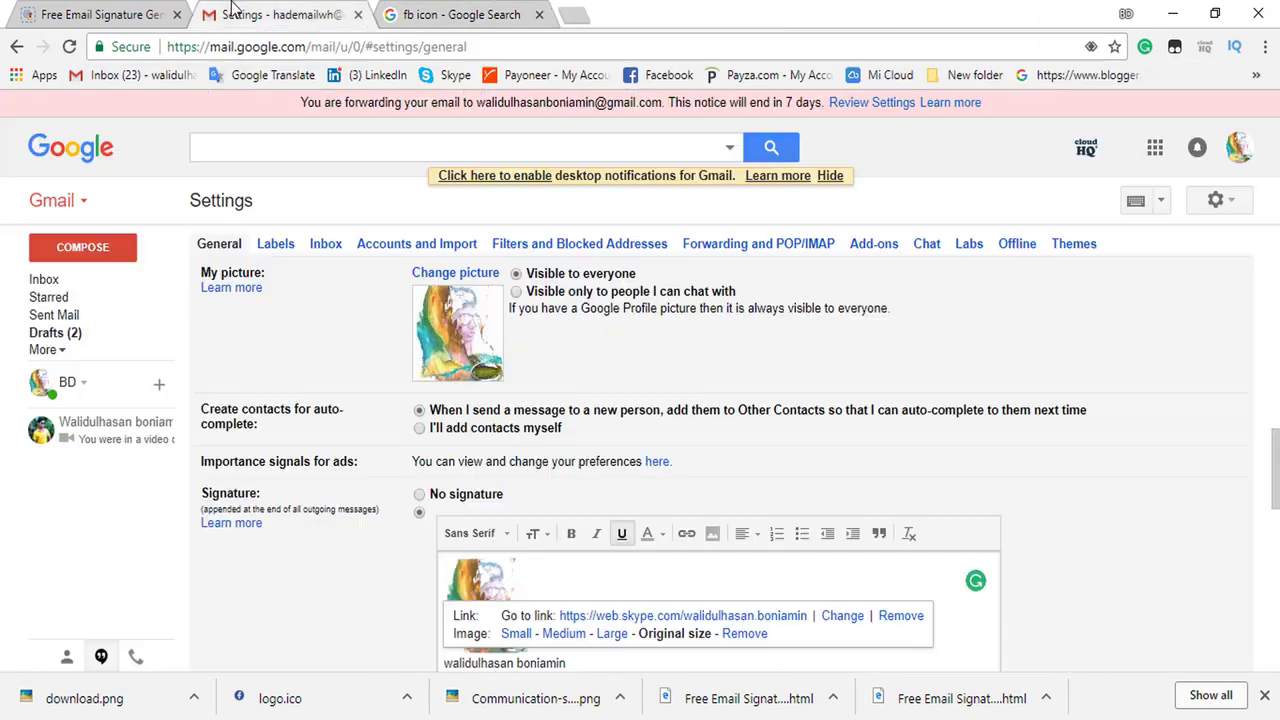
Review the finished signature in the Gmail settings and save the changes
left_click(250, 12)
scroll(670, 378, "down", 2)
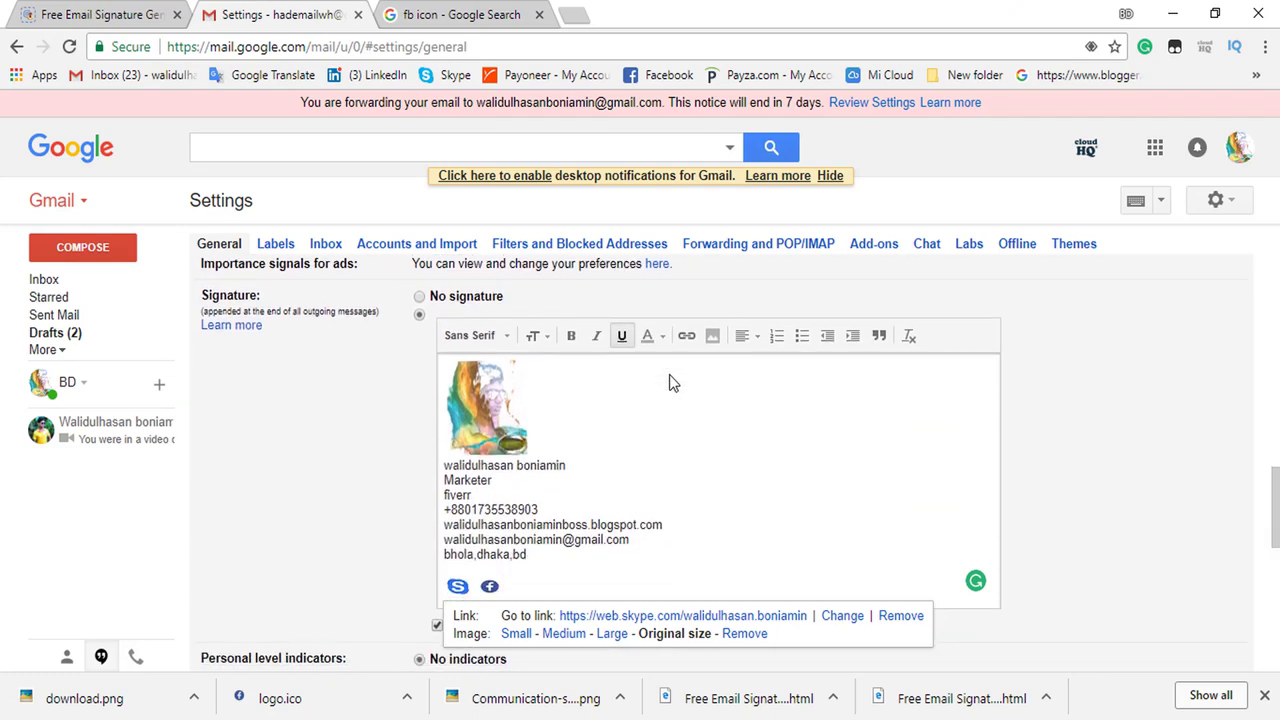
scroll(669, 374, "down", 3)
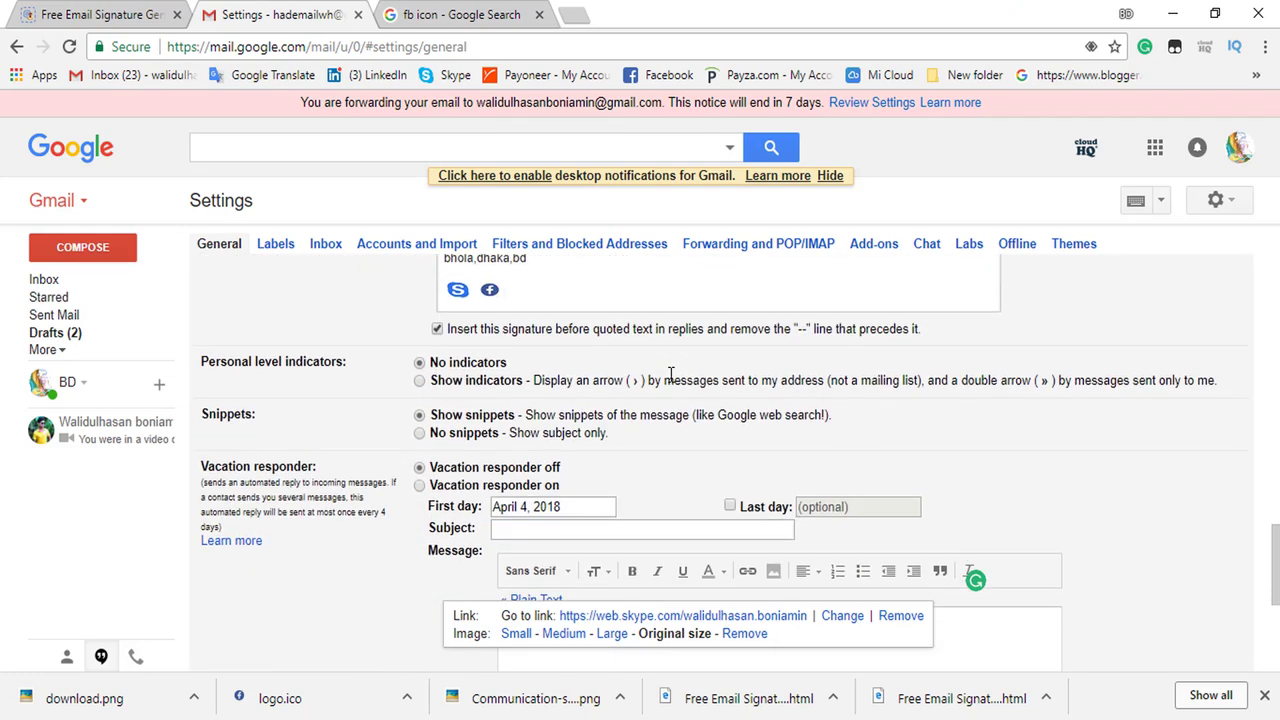
scroll(670, 374, "up", 4)
scroll(660, 410, "down", 2)
left_click(647, 440)
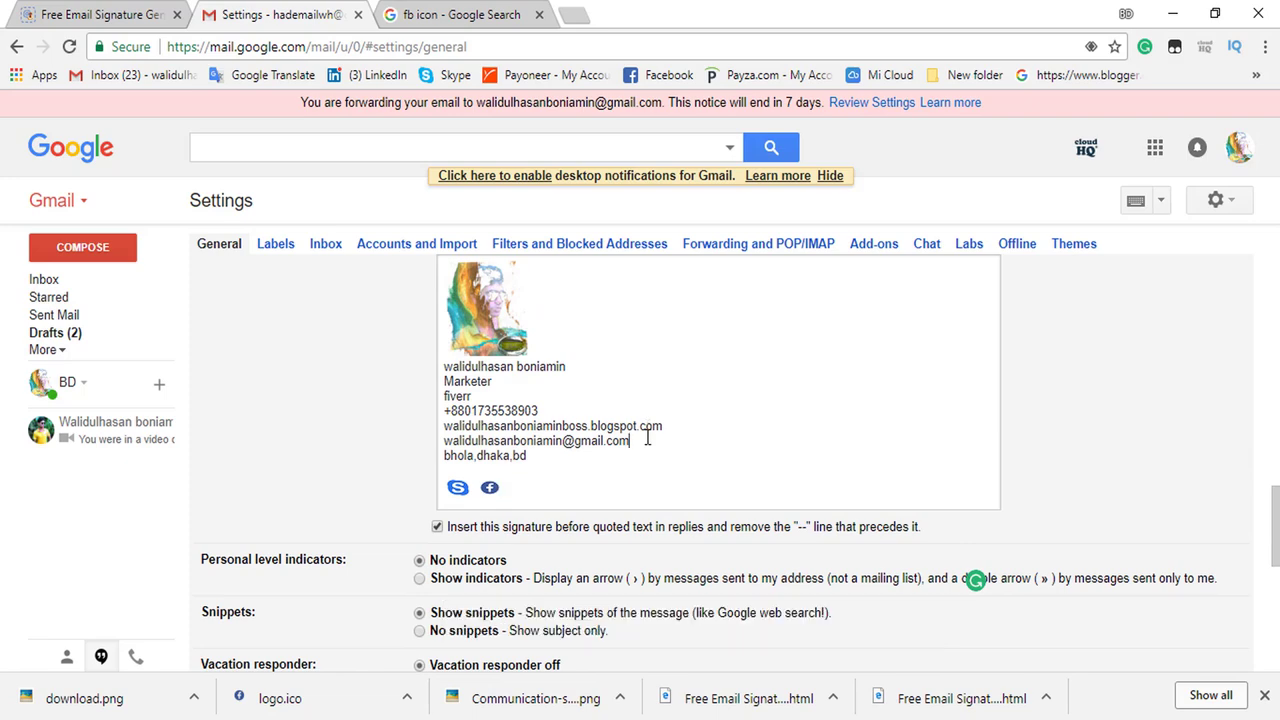
scroll(645, 445, "down", 7)
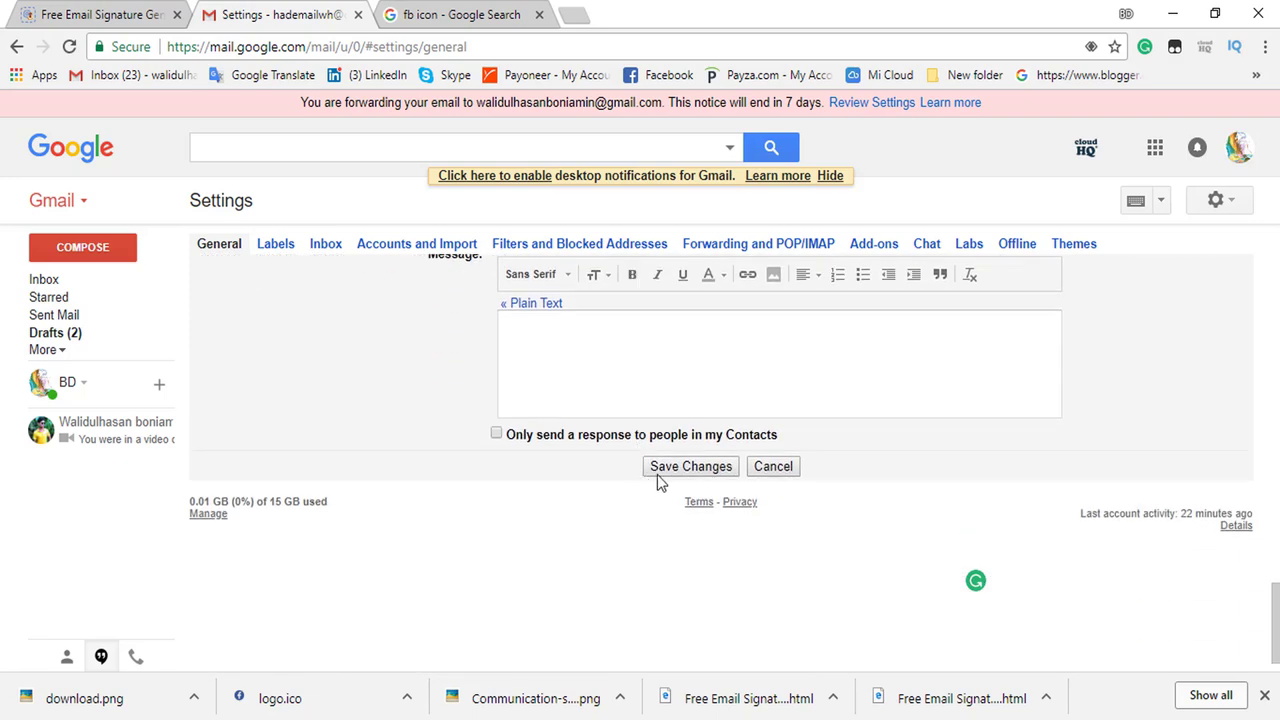
left_click(694, 470)
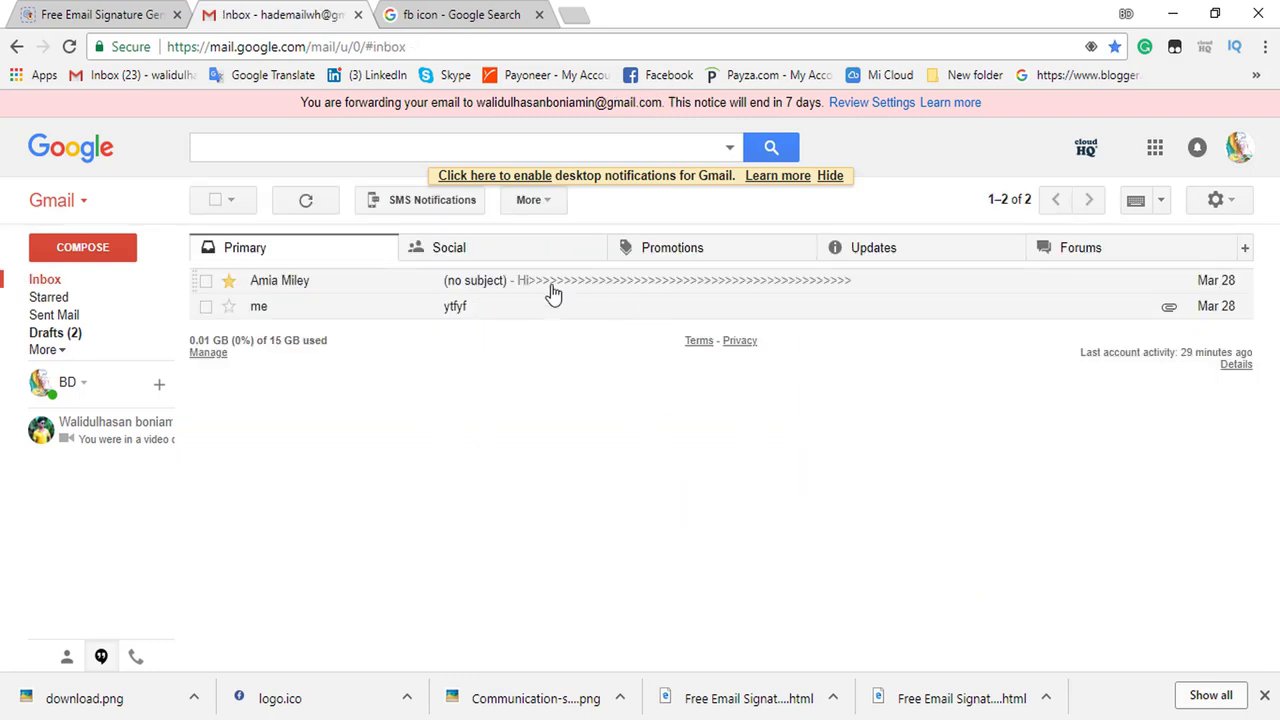
Dismiss the downloads bar, compose a new message to check the signature, insert six blank lines above it and close the message
left_click(1264, 695)
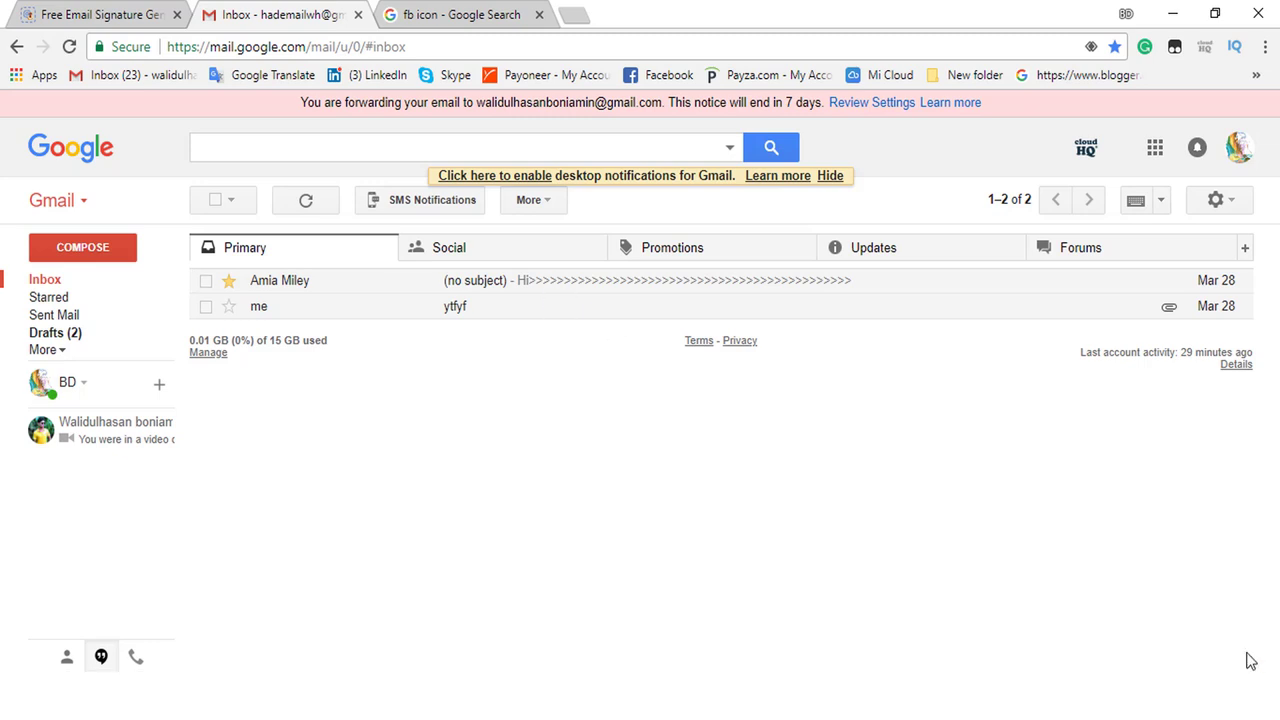
left_click(82, 251)
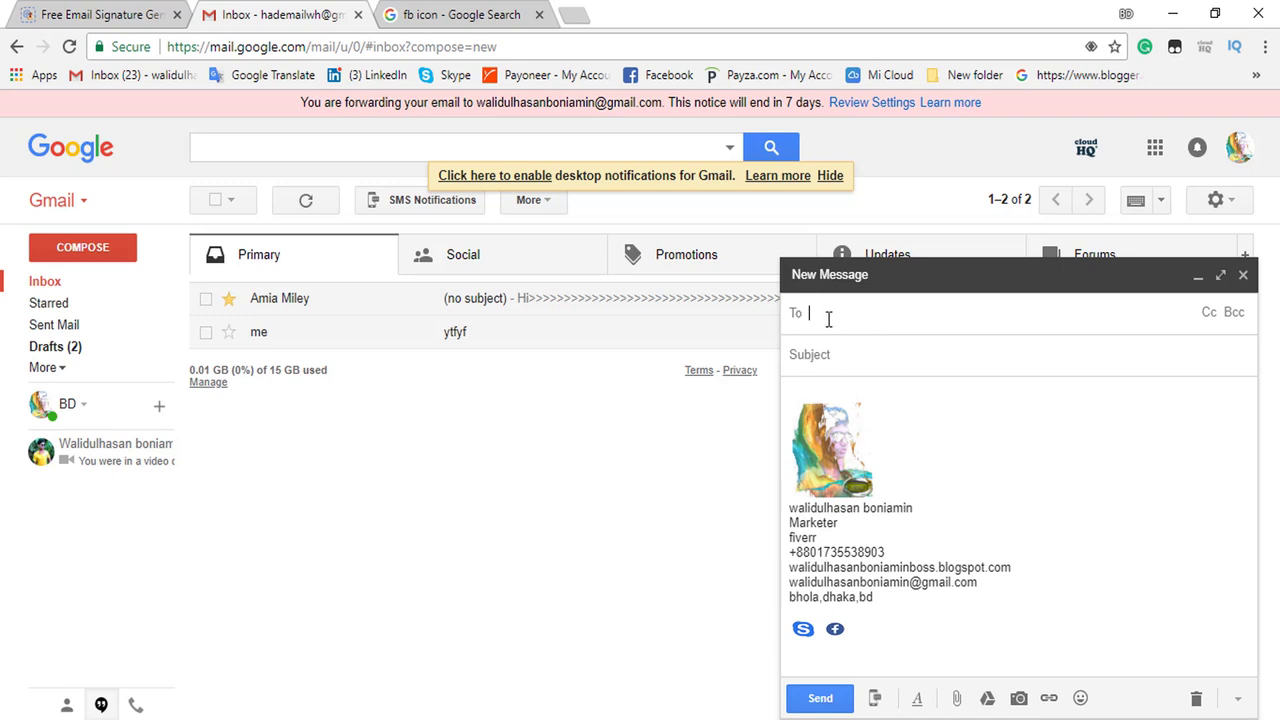
left_click(806, 352)
left_click(887, 397)
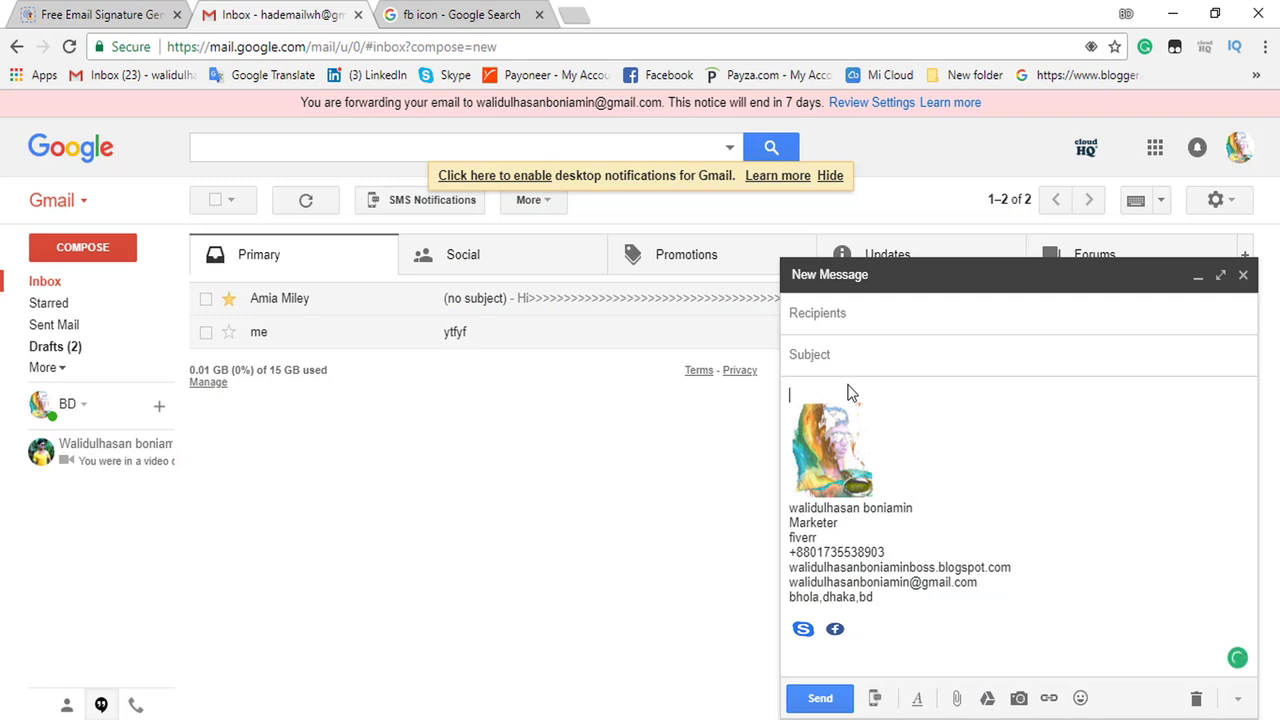
key("Return")
key("Return")
key("Return")
key("Return")
key("Return")
key("Return")
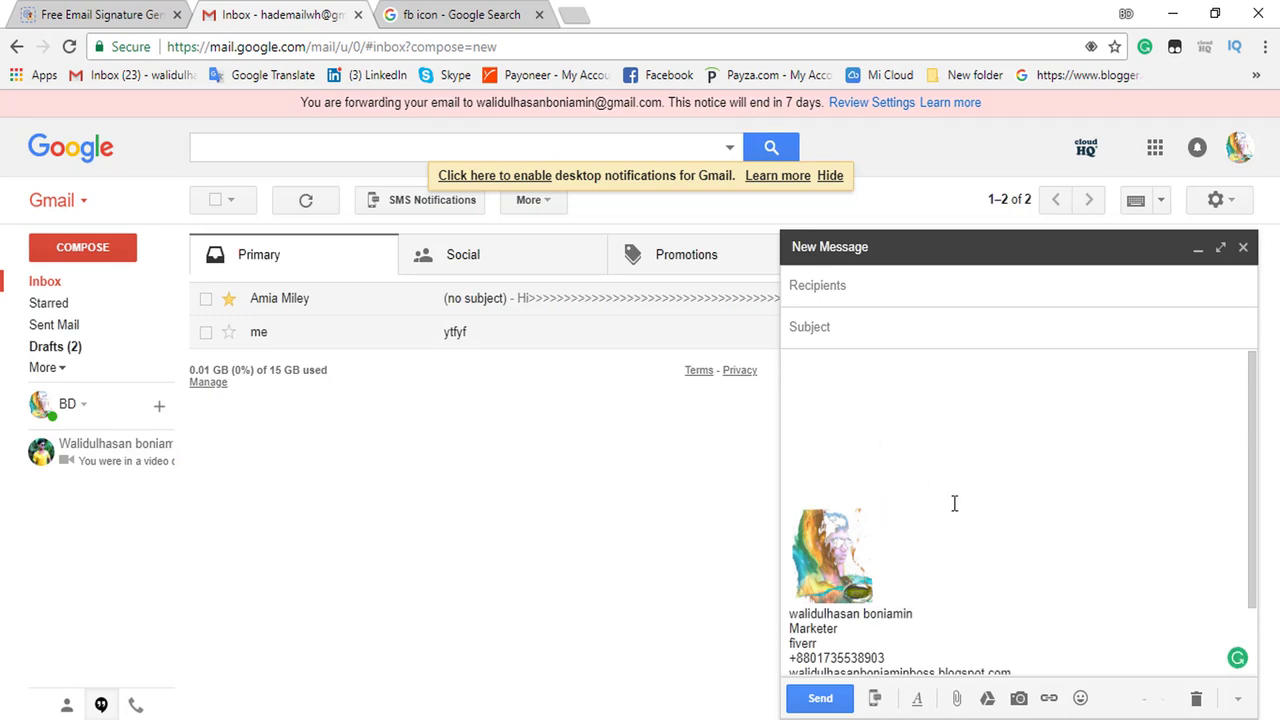
left_click(1243, 247)
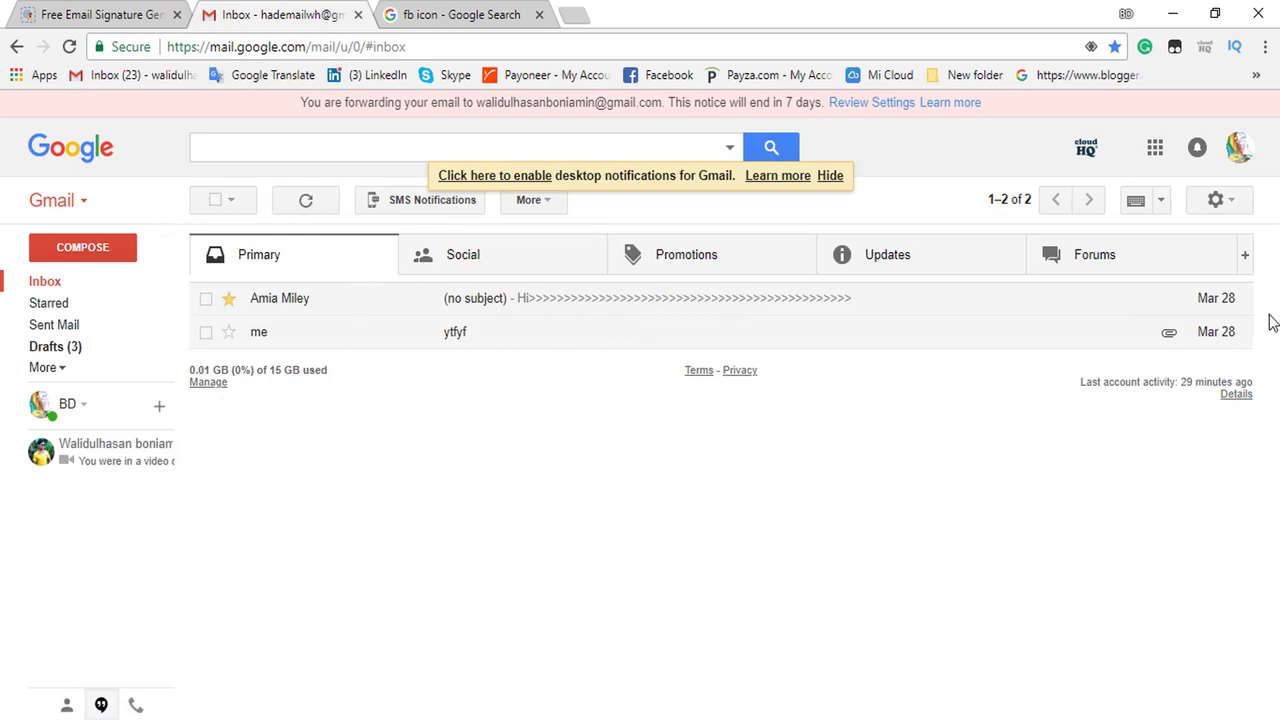
Review the signature details and preview in the WiseStamp signature generator and return to the Gmail inbox
left_click(62, 10)
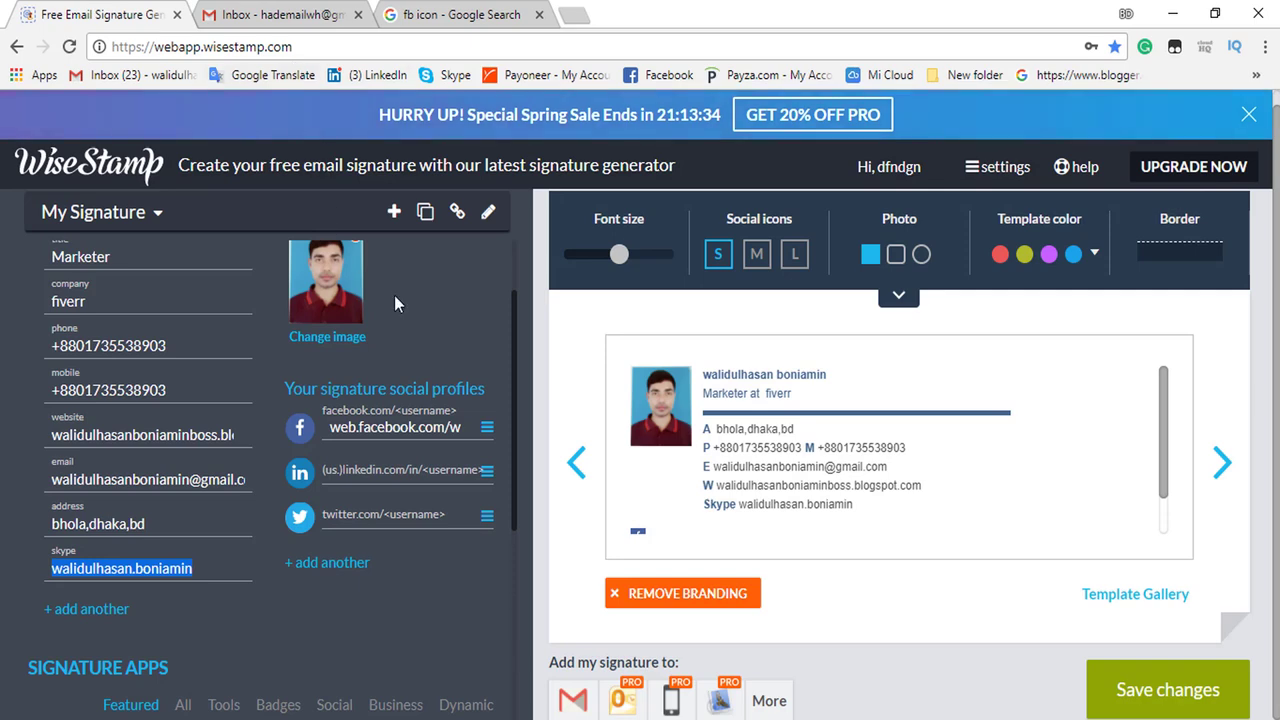
scroll(378, 338, "up", 2)
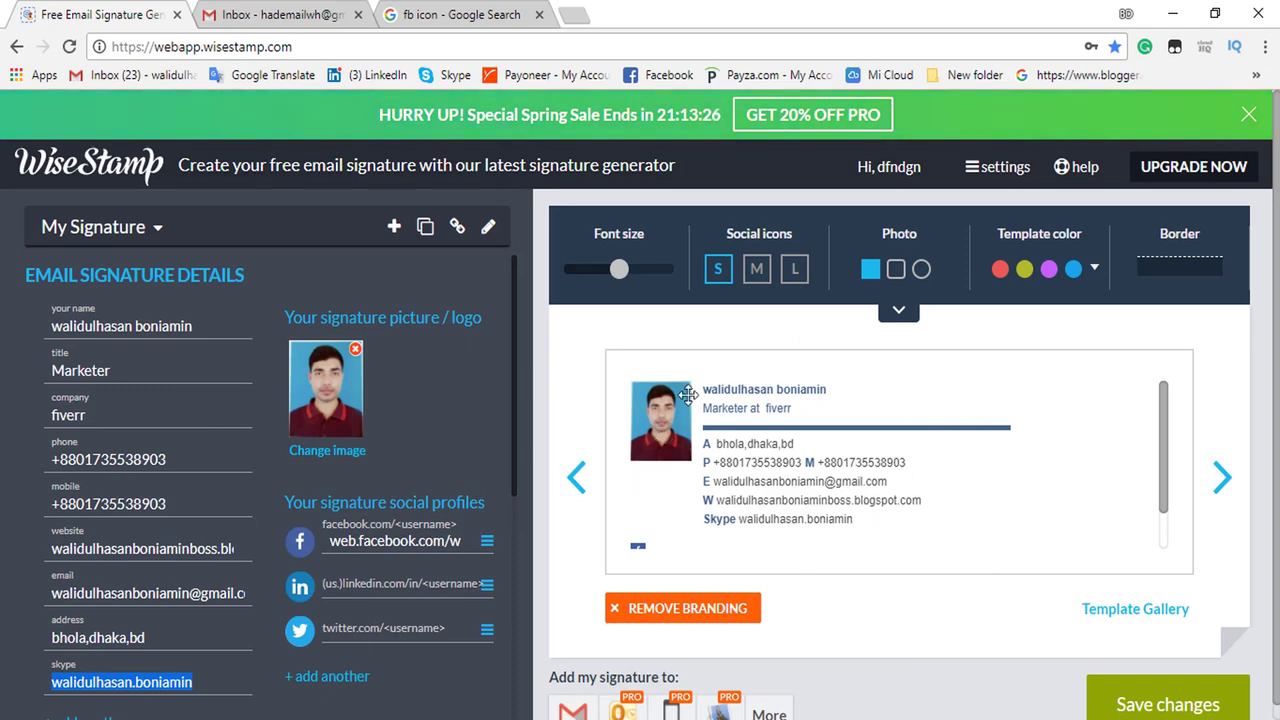
left_click(240, 10)
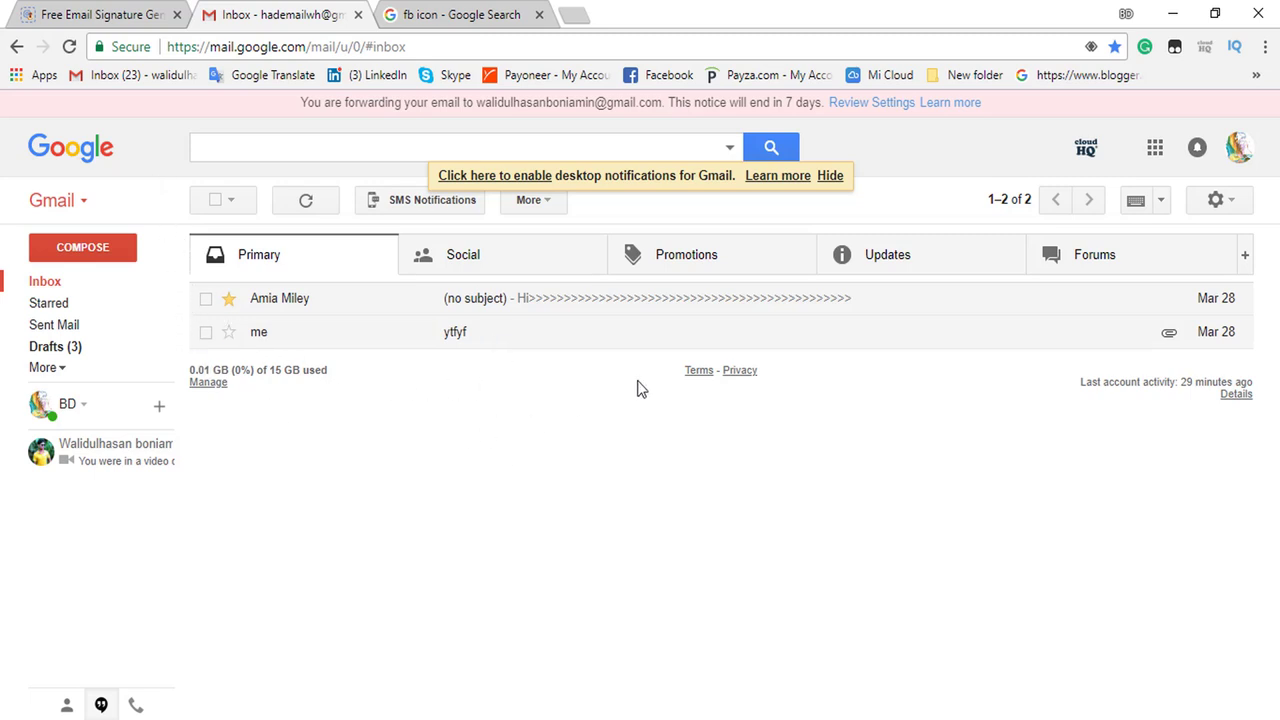
Minimize the browser, view the desktop image dH1, close it and return to the Gmail inbox
left_click(1172, 13)
double_click(910, 178)
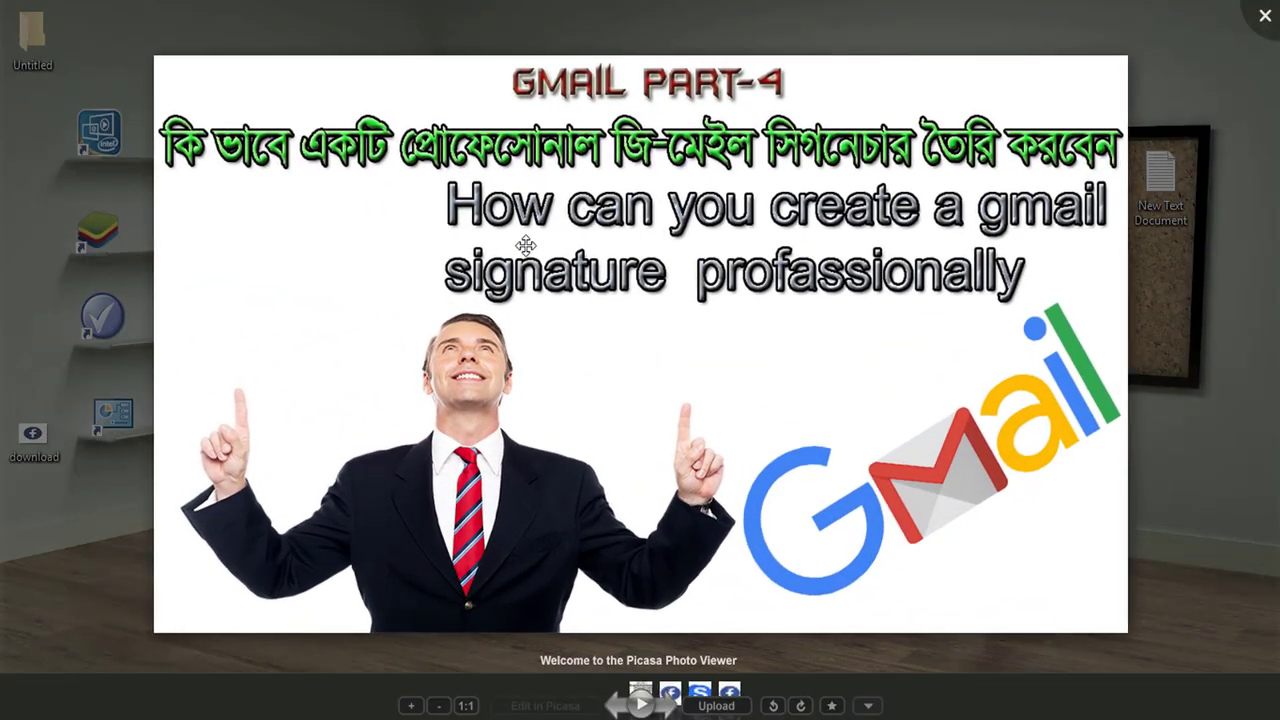
key("Escape")
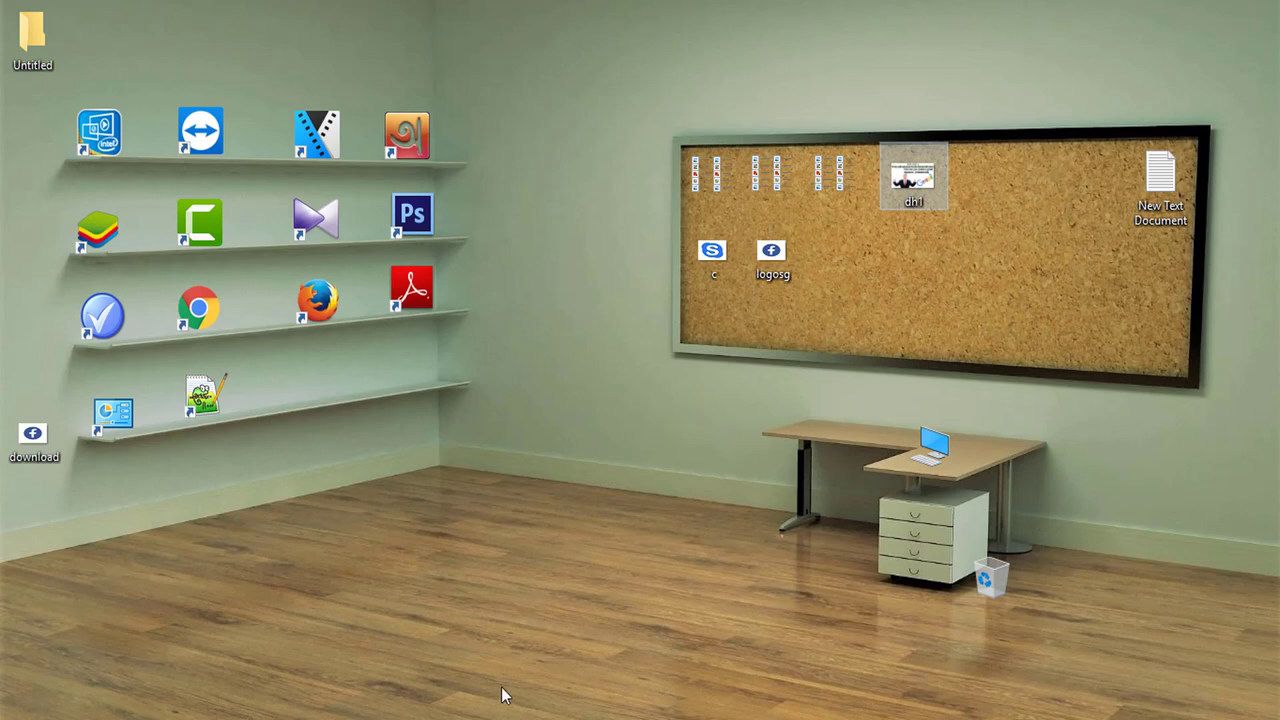
key("alt+Tab")
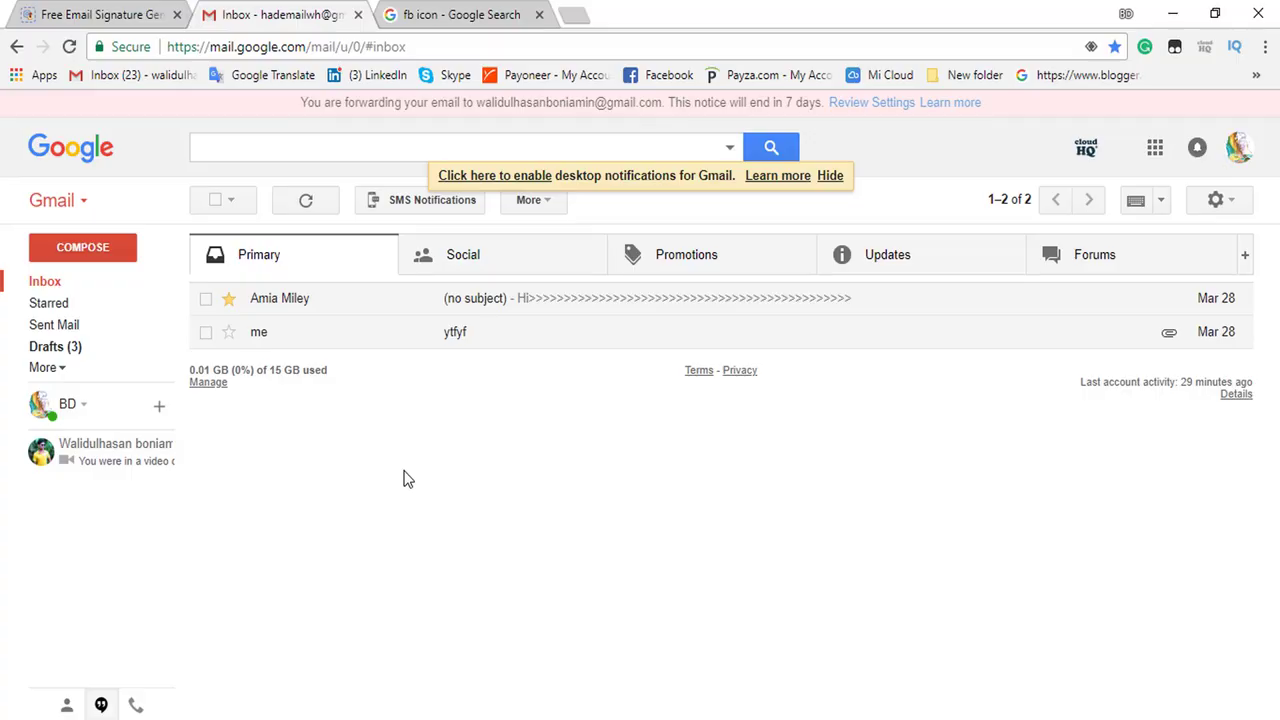